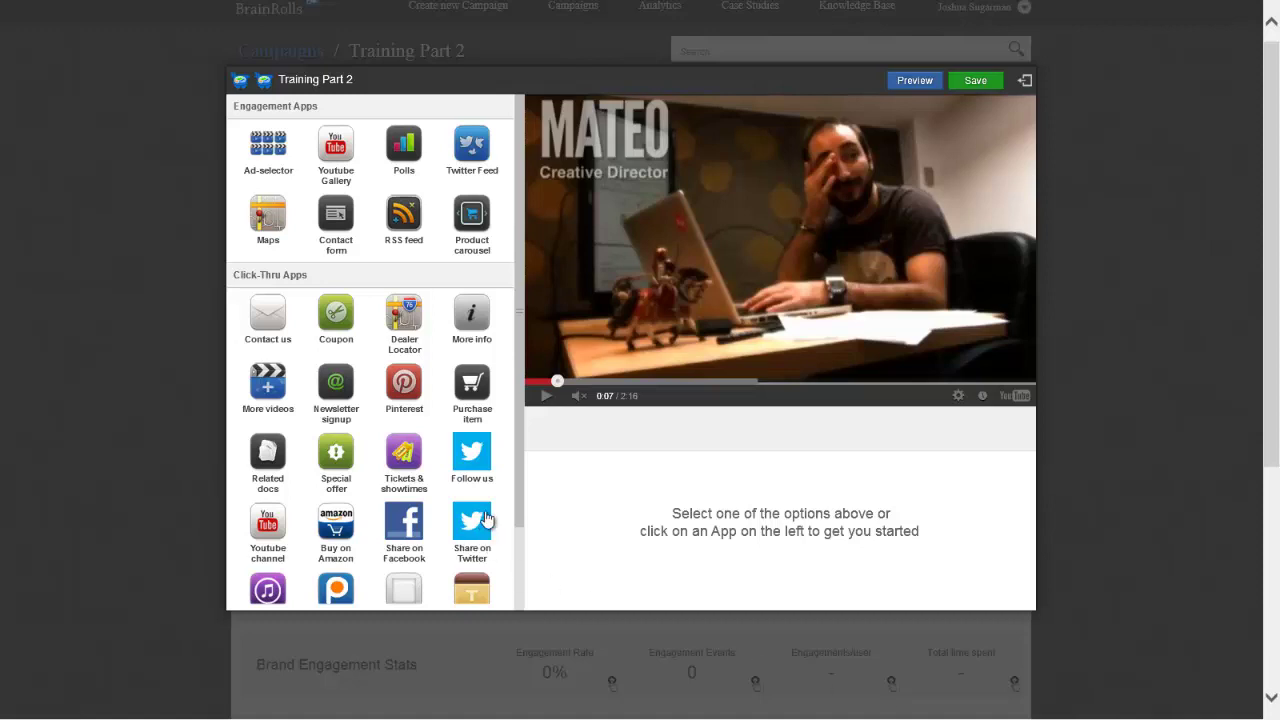
# - Add a custom icon from the click-thru apps to the video and set its tooltip text to "Share on Google+"
pyautogui.moveTo(521, 487); pyautogui.dragTo(510, 558)
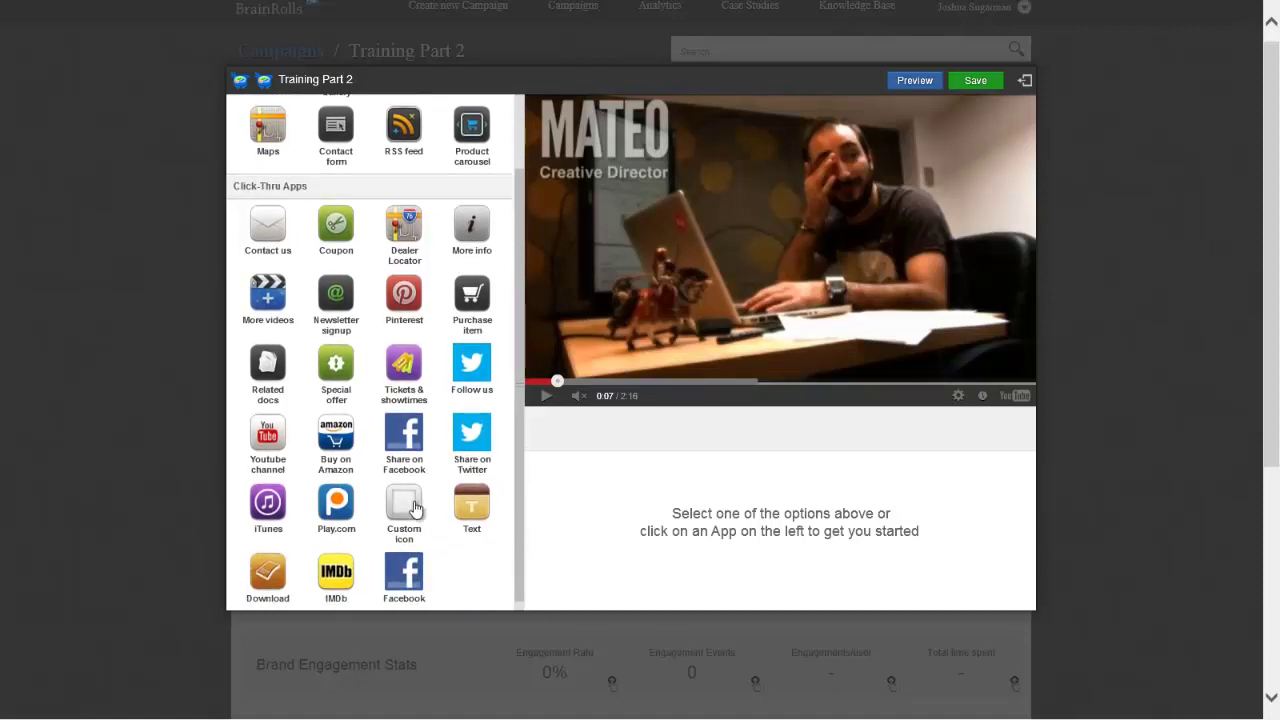
pyautogui.click(405, 505)
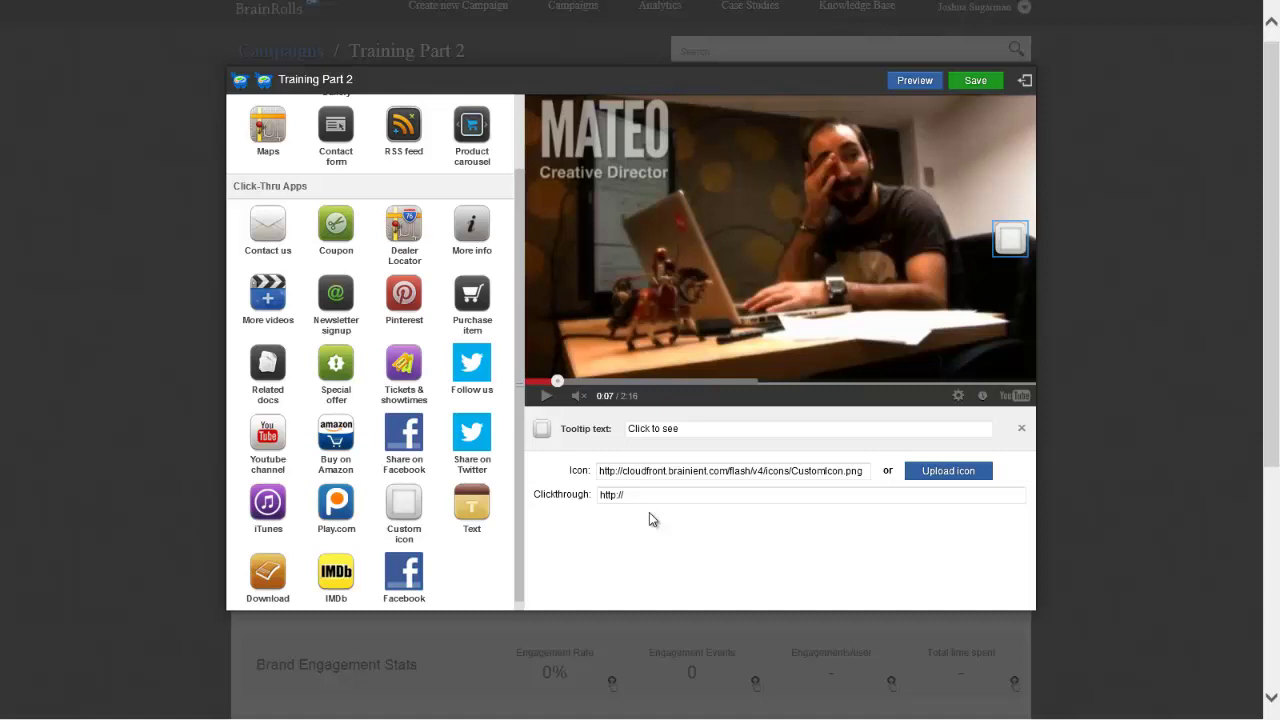
pyautogui.click(692, 430)
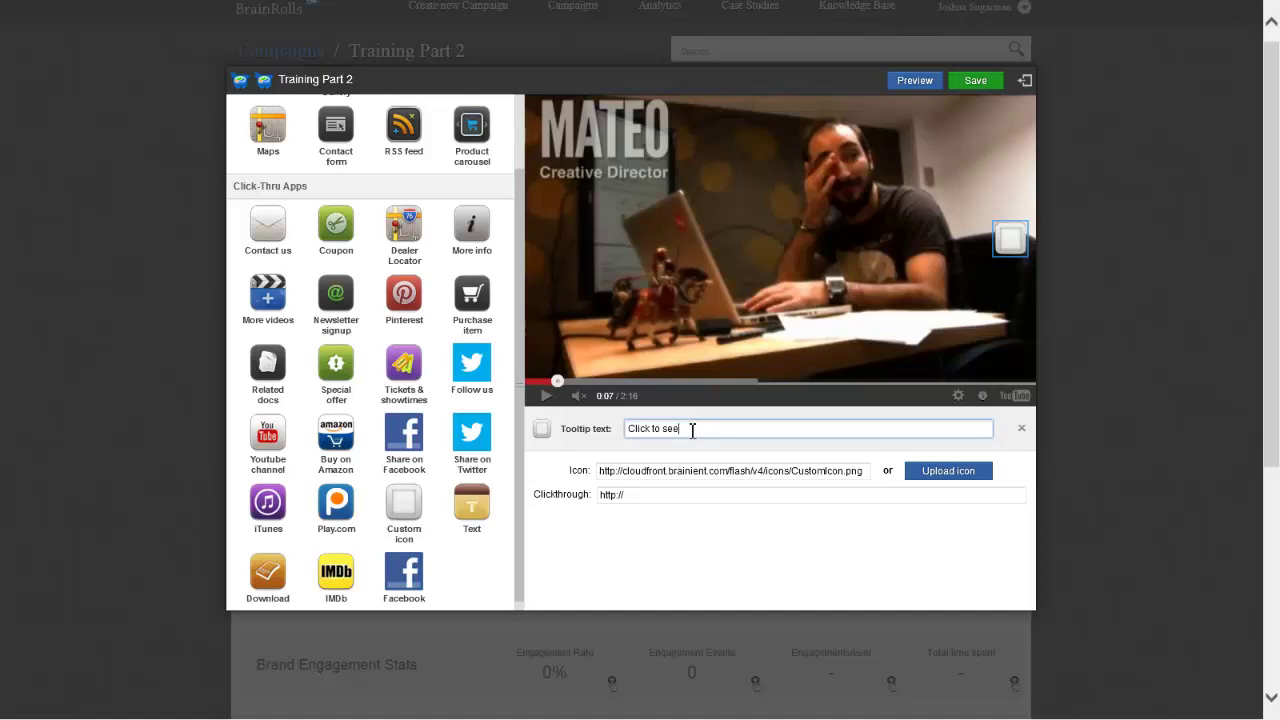
pyautogui.moveTo(692, 430); pyautogui.dragTo(627, 430)
pyautogui.write('Share on Google+')
# - Switch to Google, search for "Google+ logos" and open the Google+ Brand Guidelines page
pyautogui.moveTo(848, 5)
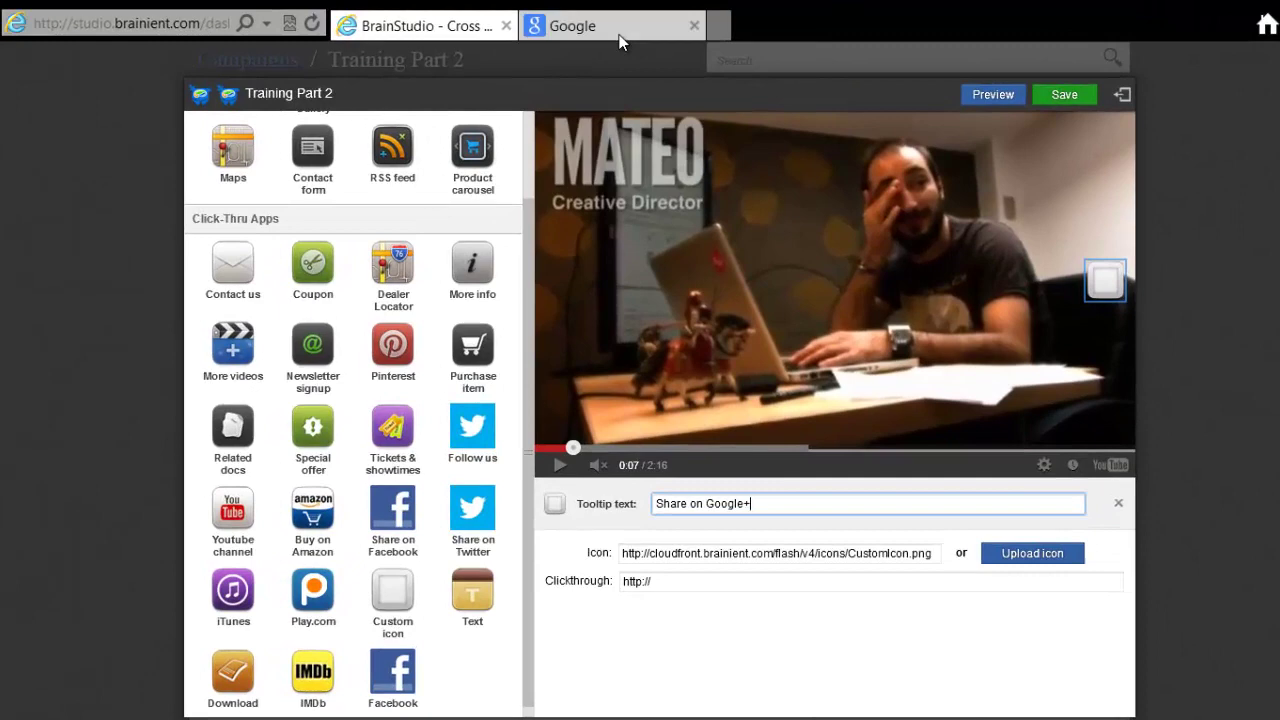
pyautogui.click(620, 40)
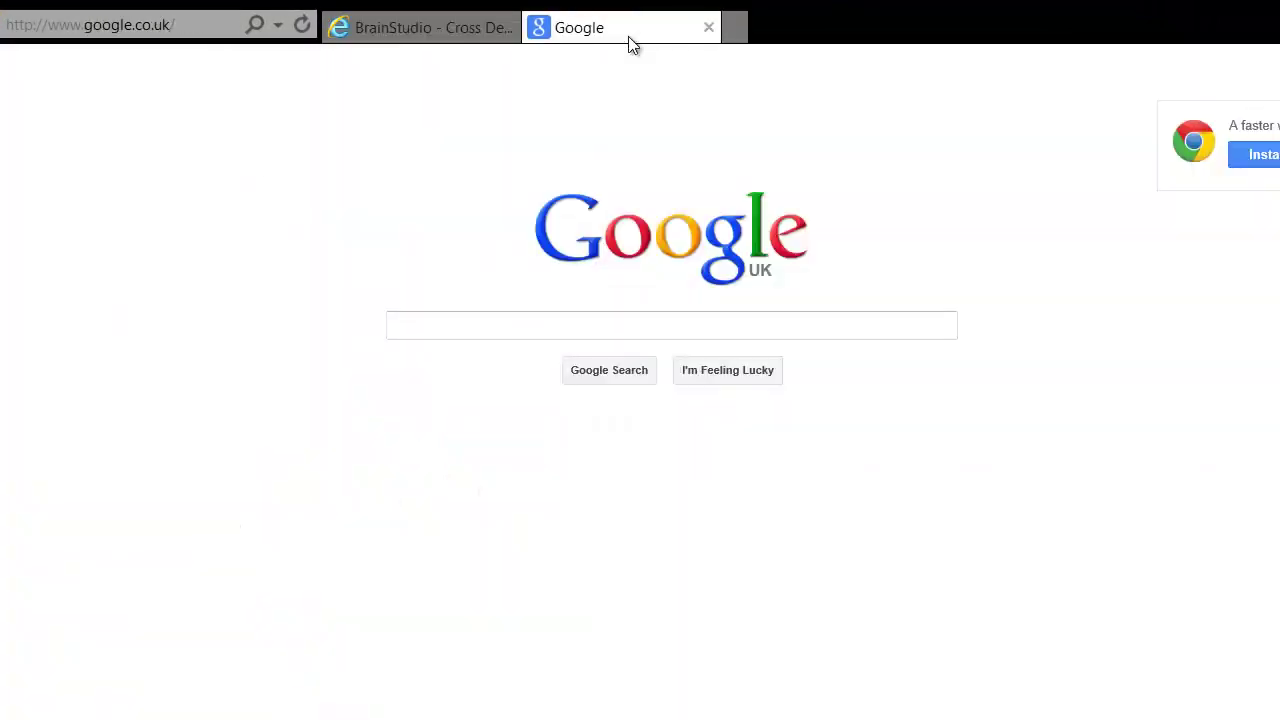
pyautogui.click(456, 328)
pyautogui.write('Go')
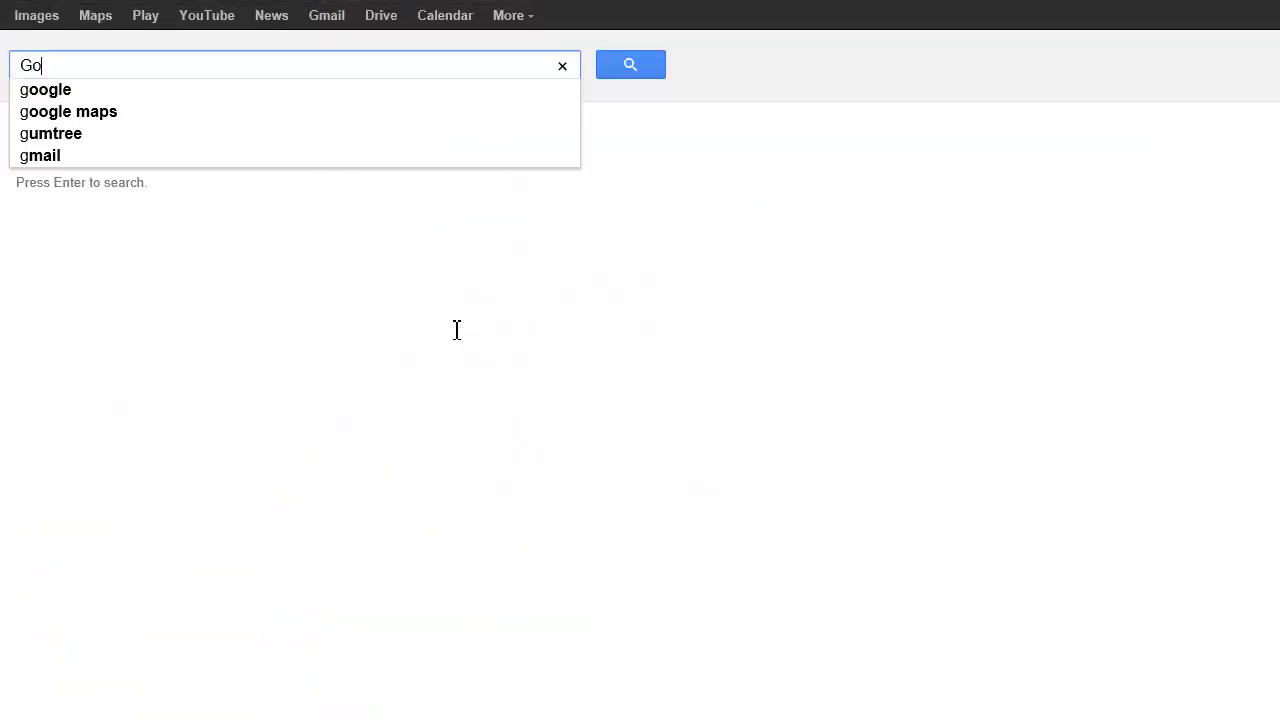
pyautogui.write('ogle+ logos')
pyautogui.press('Return')
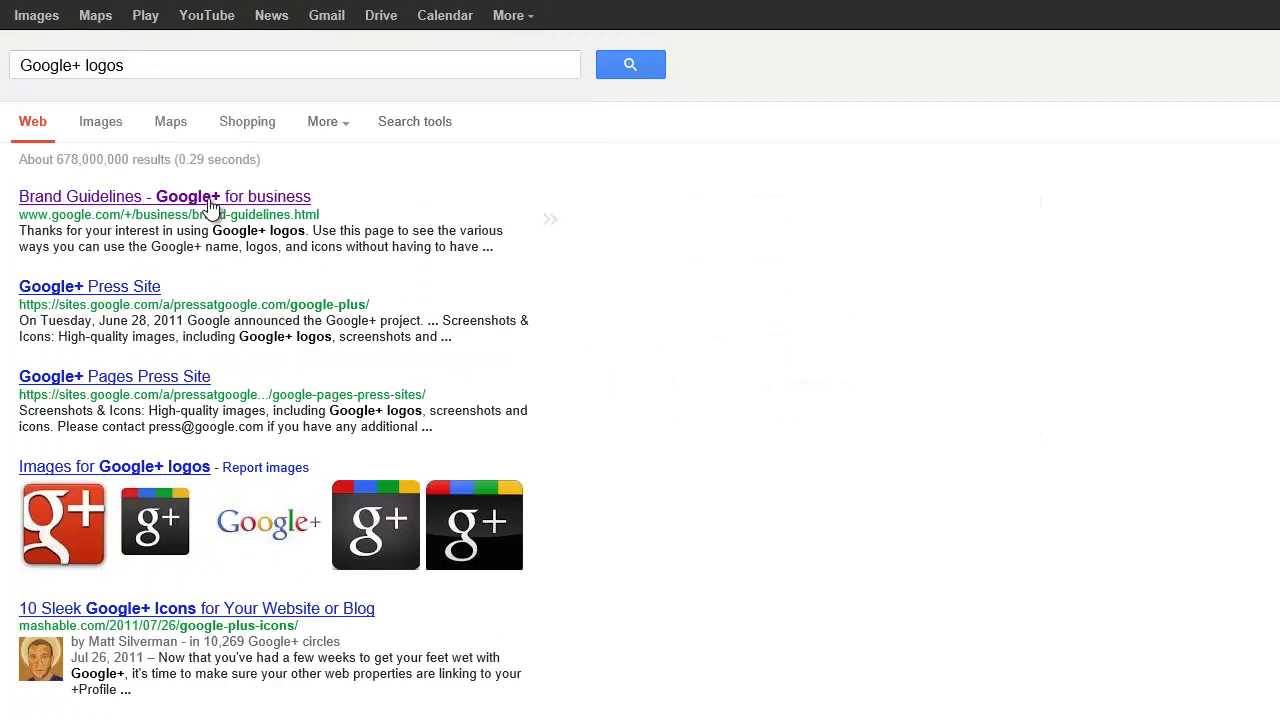
pyautogui.click(210, 200)
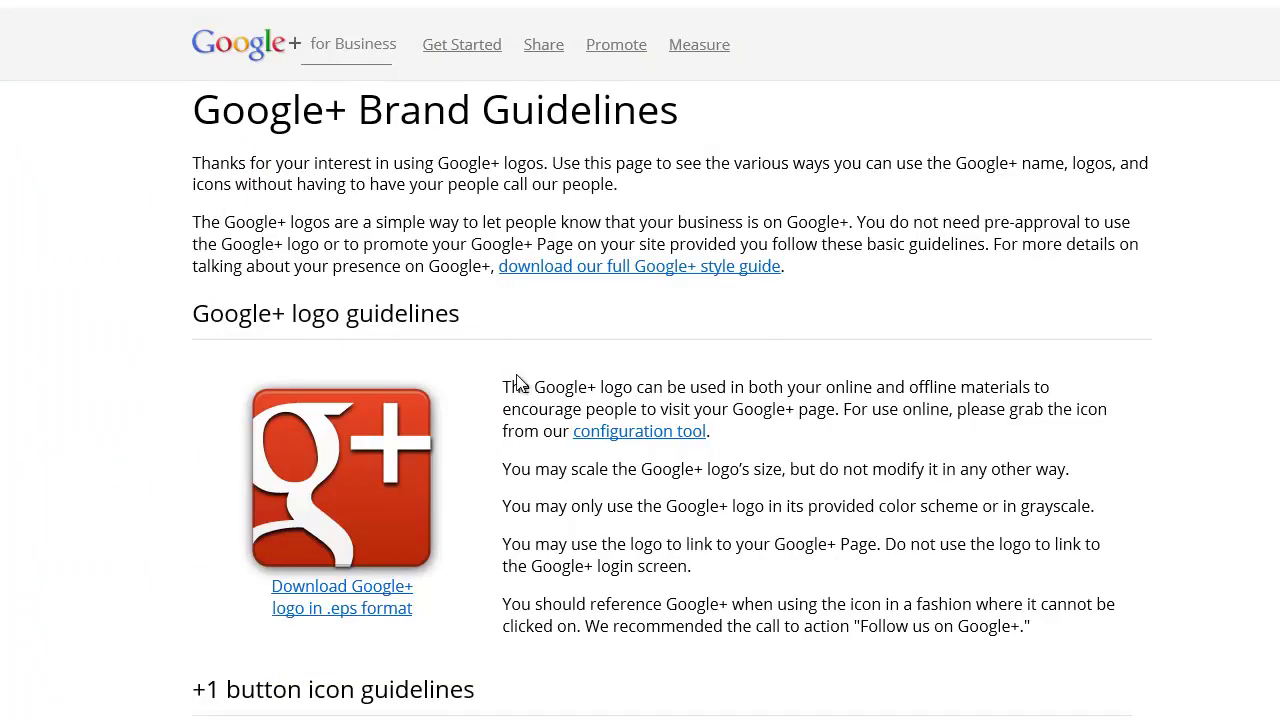
pyautogui.rightClick(396, 483)
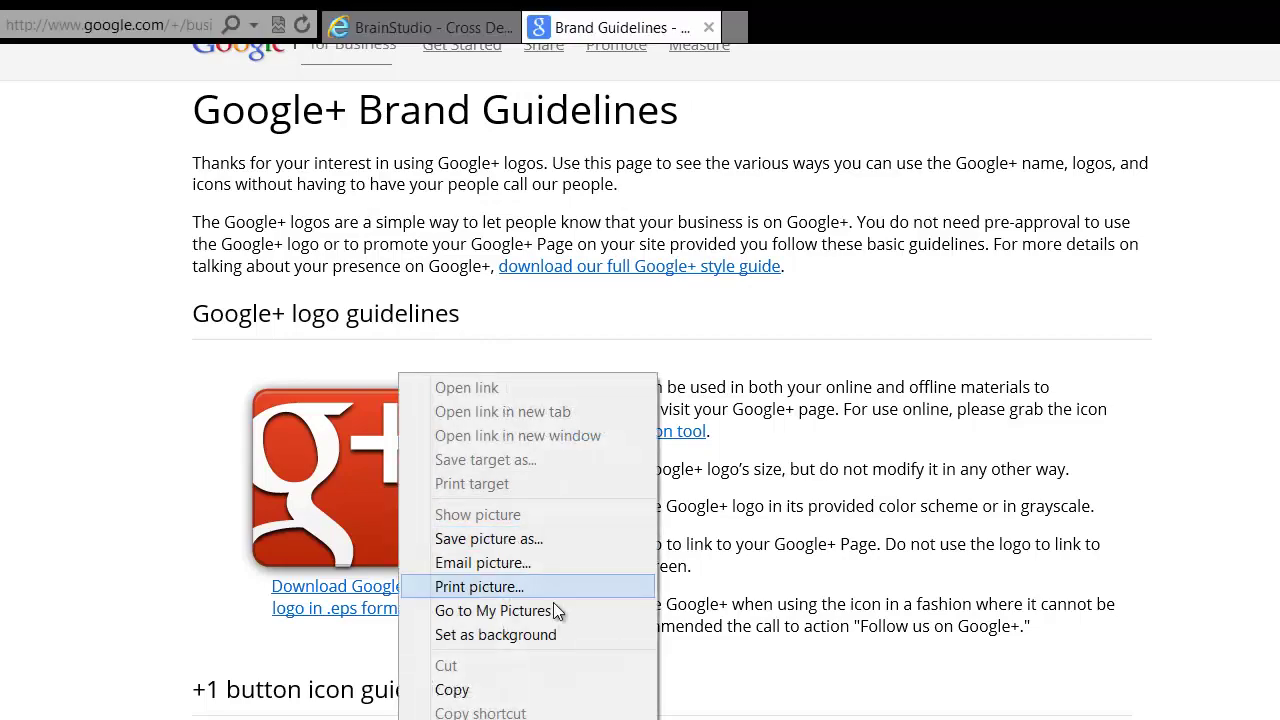
pyautogui.click(538, 621)
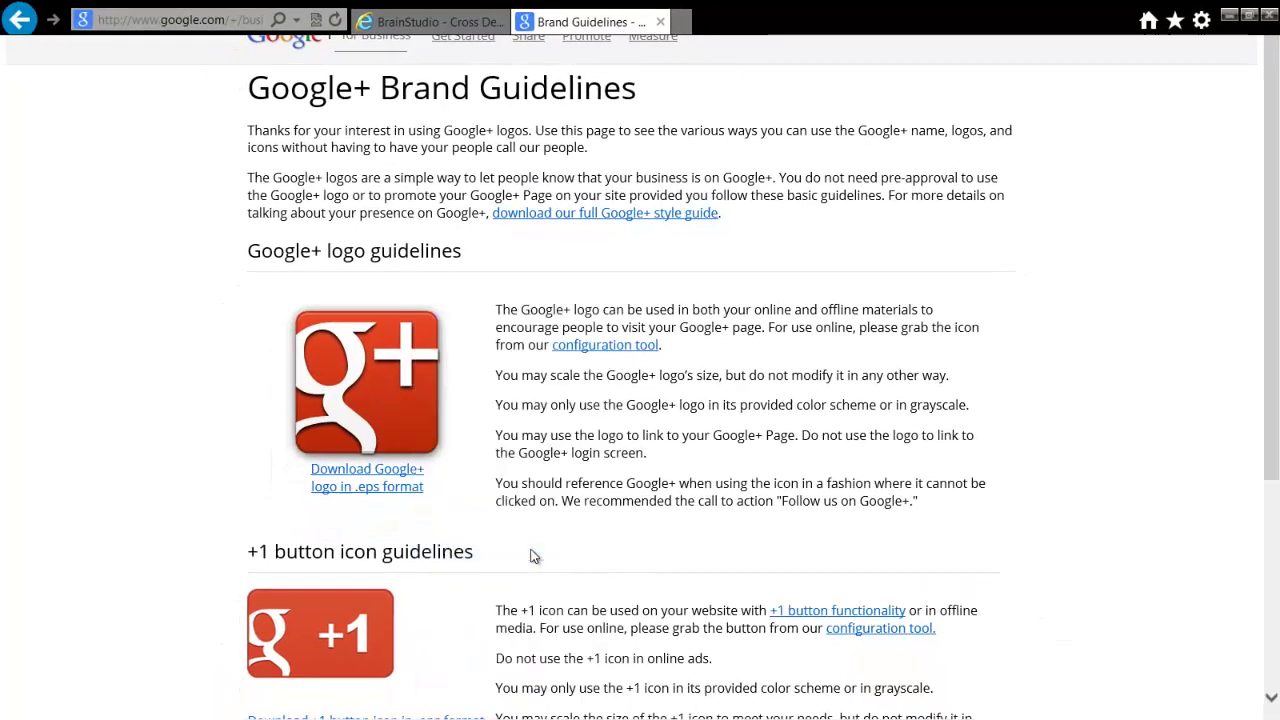
pyautogui.click(416, 24)
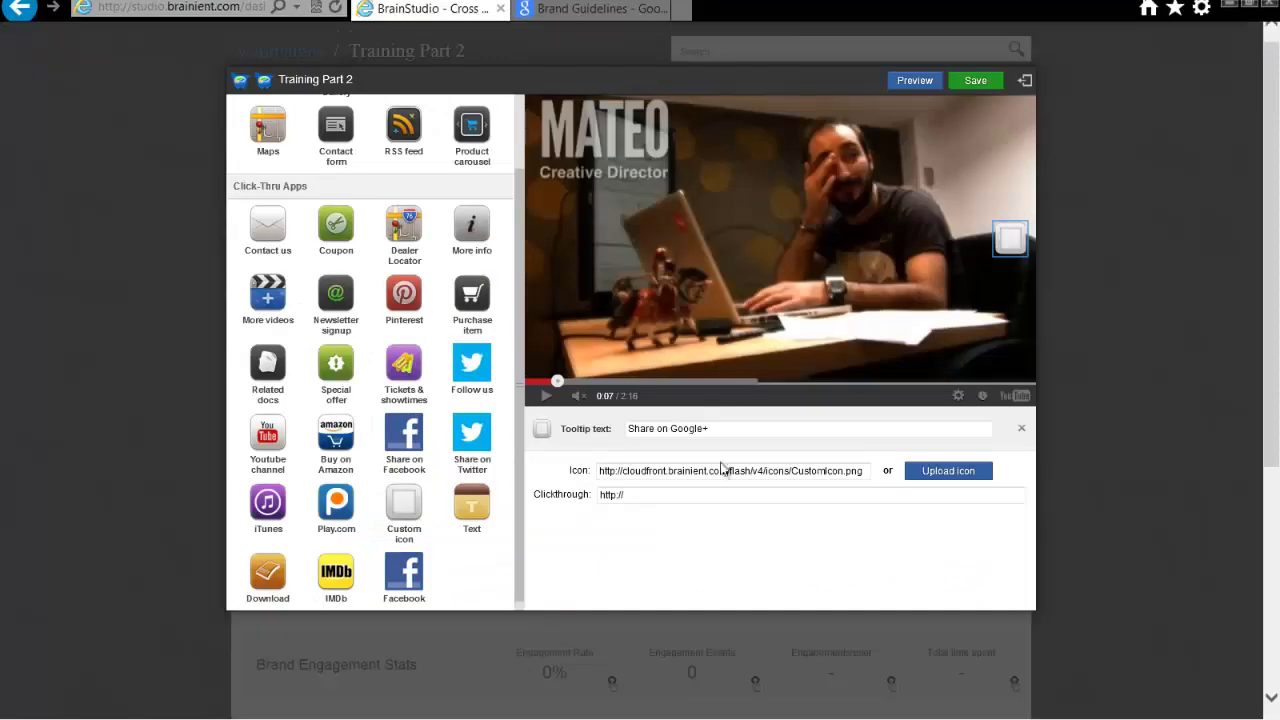
pyautogui.tripleClick(752, 480)
pyautogui.hotkey('ctrl', 'v')
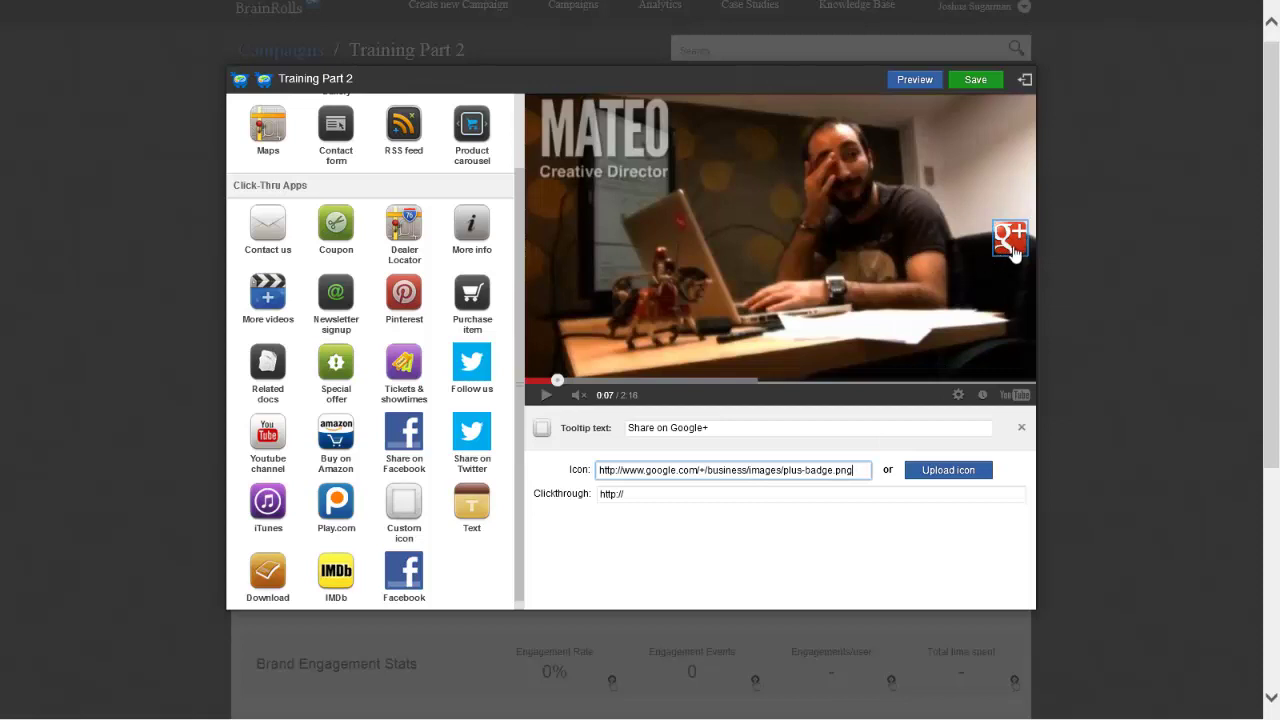
pyautogui.click(641, 497)
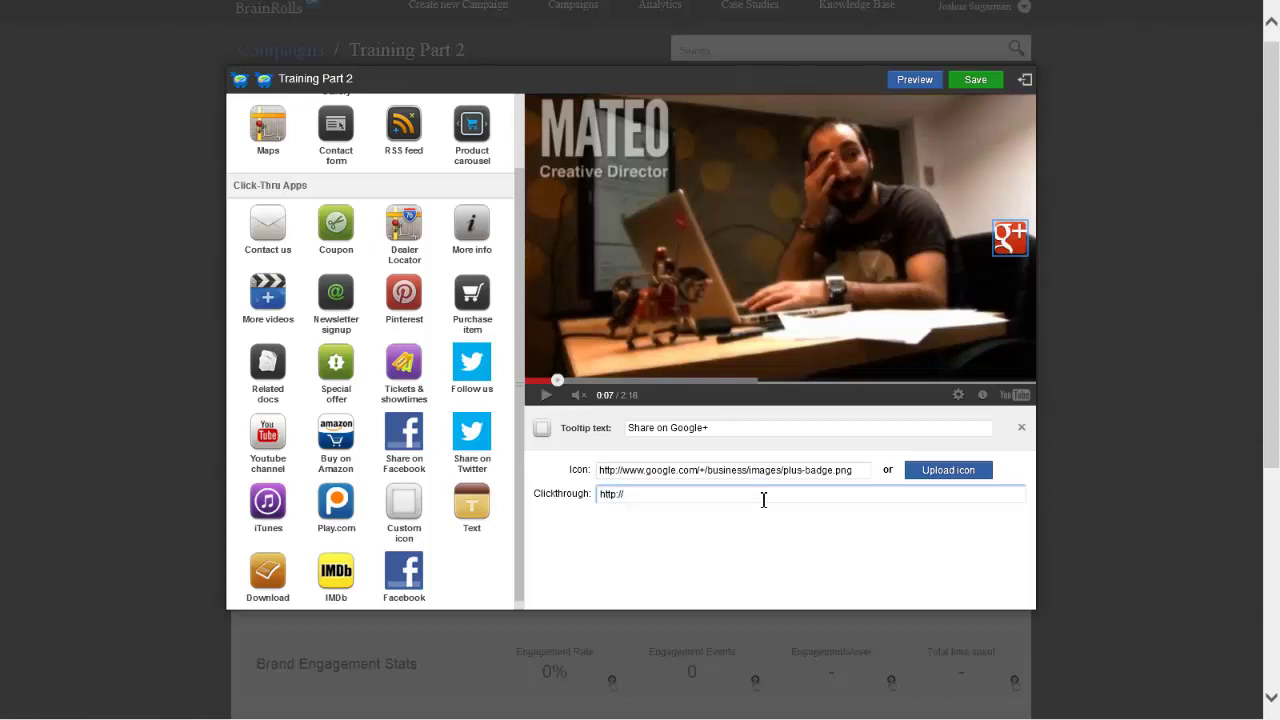
pyautogui.hotkey('alt', 'Tab')
pyautogui.click(640, 500)
pyautogui.hotkey('ctrl', 'v')
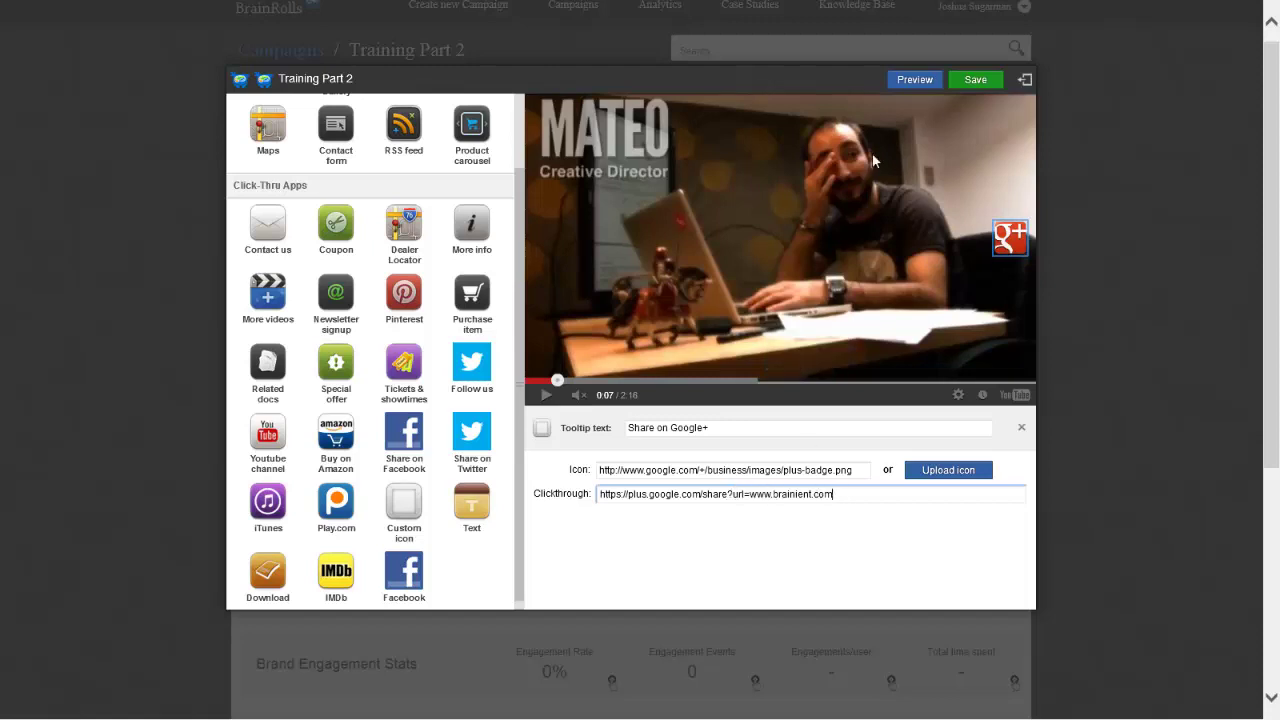
pyautogui.click(972, 86)
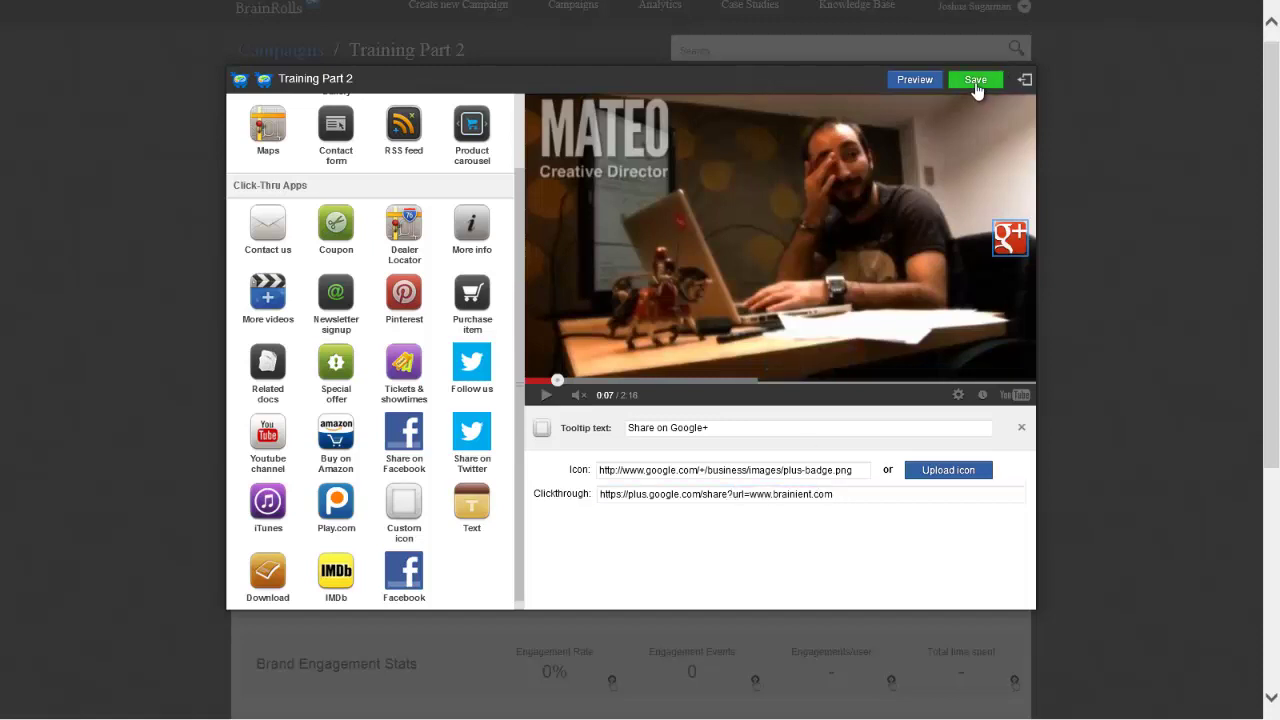
# - Preview the video, pause it, test the Google+ icon's share link, and return to the editor
pyautogui.click(906, 86)
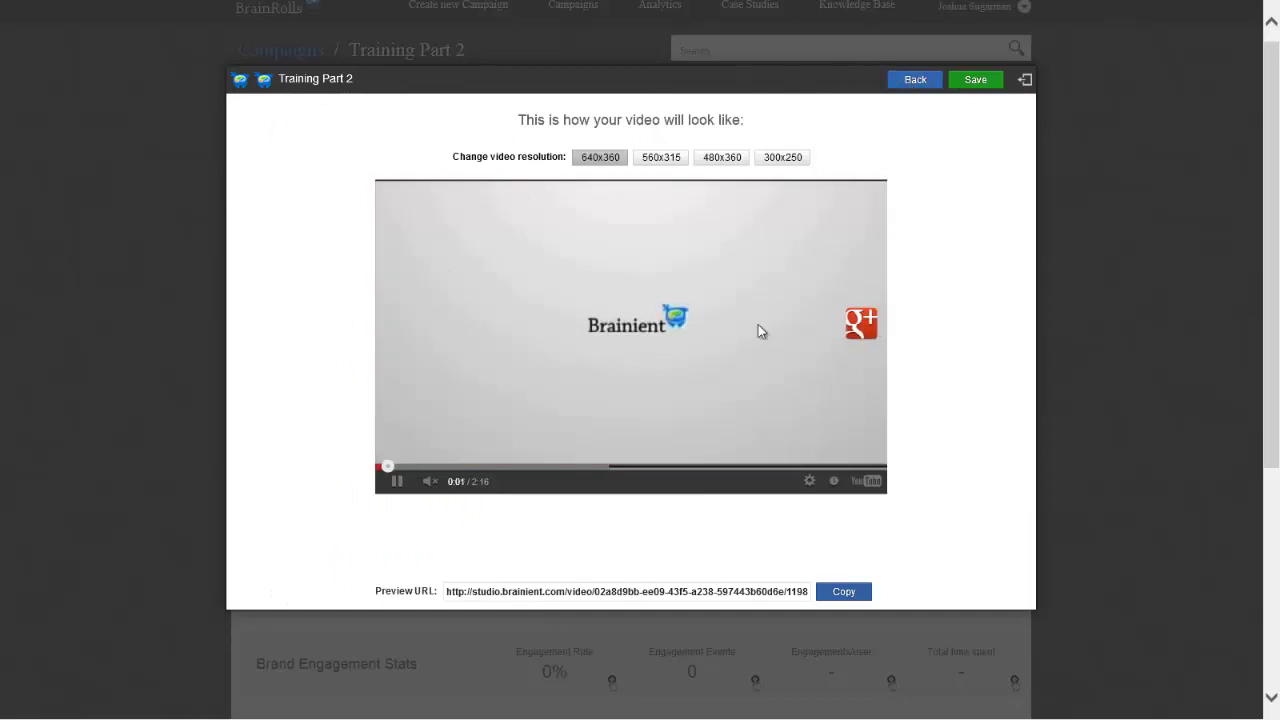
pyautogui.click(397, 481)
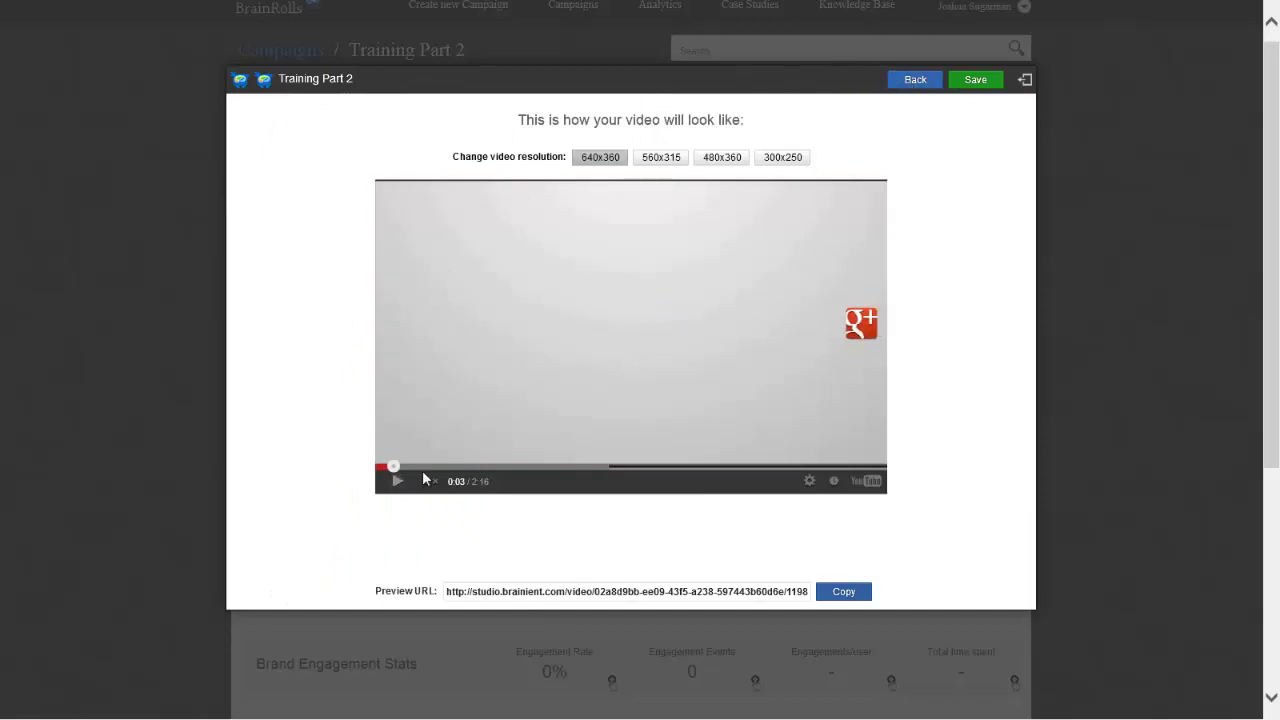
pyautogui.click(866, 330)
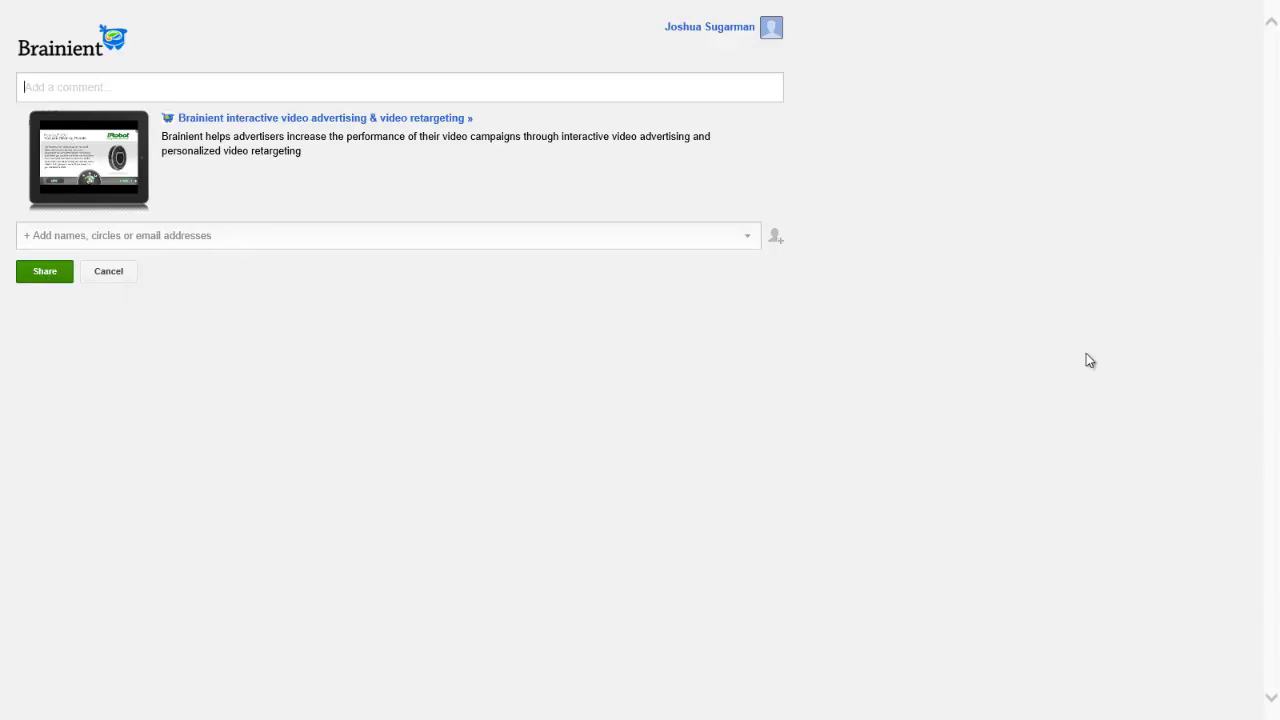
pyautogui.moveTo(492, 5)
pyautogui.click(420, 22)
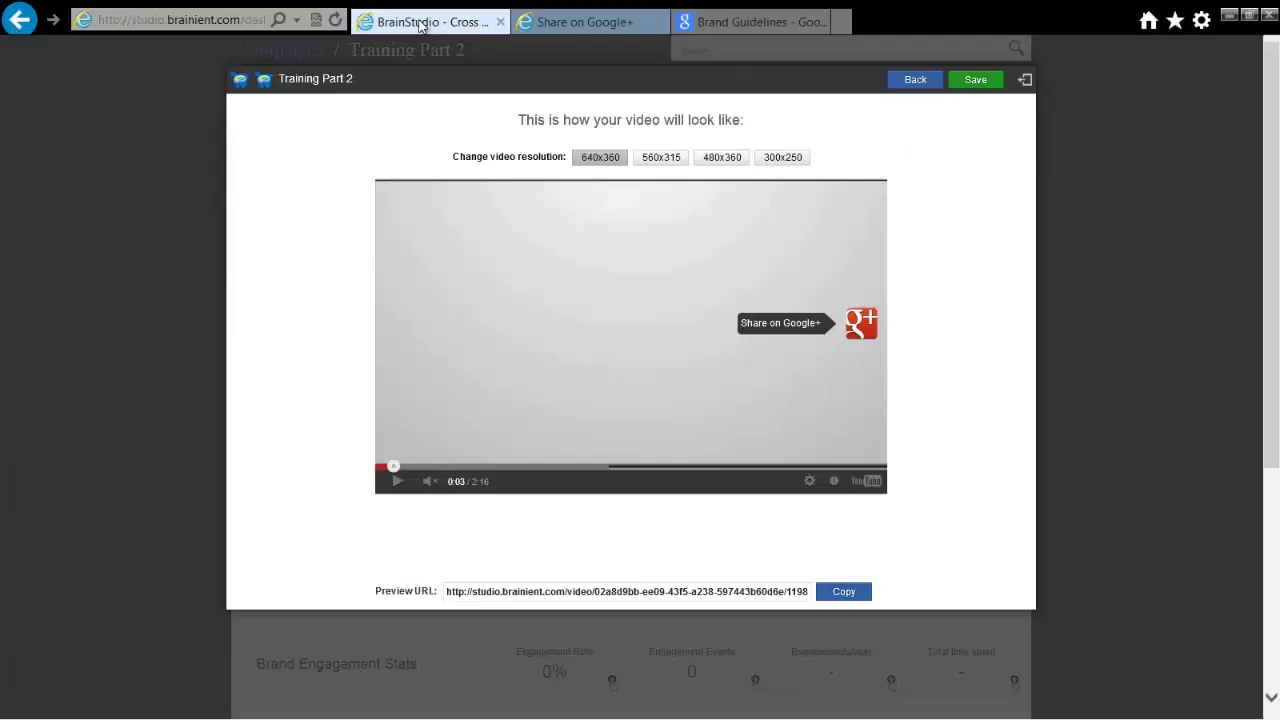
pyautogui.click(213, 347)
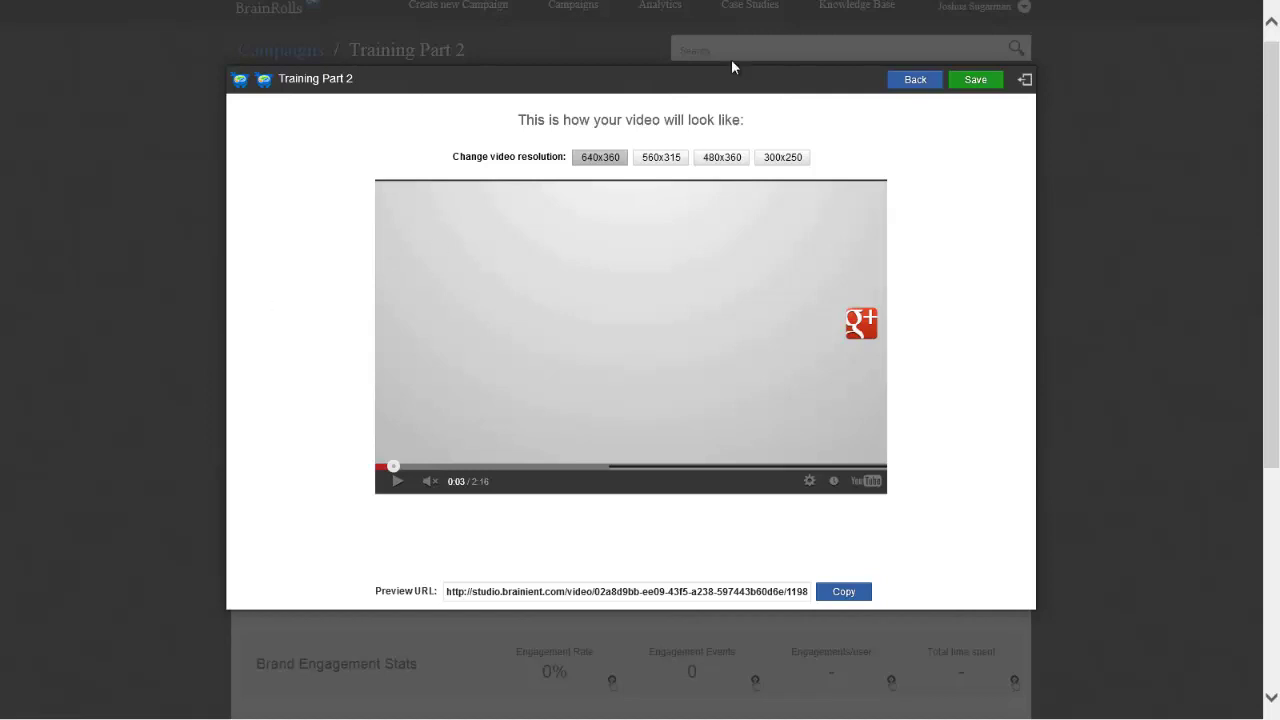
pyautogui.click(904, 82)
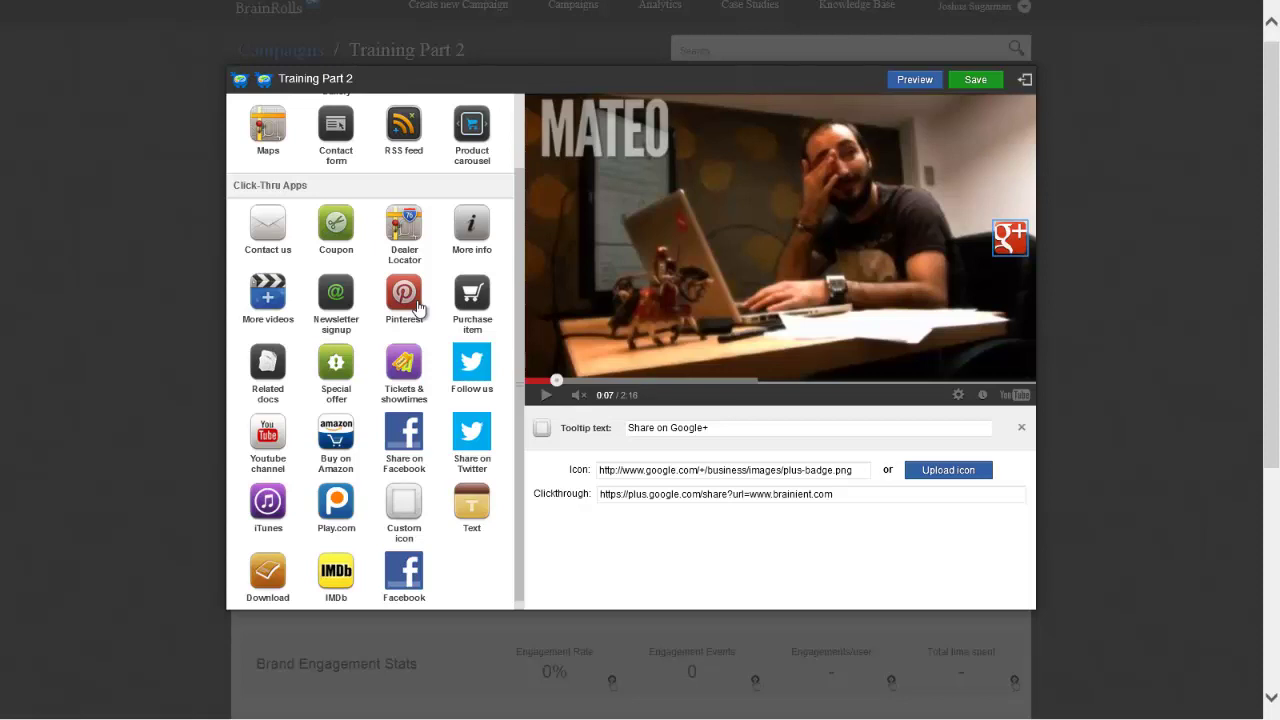
# - Search Google for "tesco recipes" and open the sweet potato and crumbly feta cheese salad recipe on Tesco Real Food
pyautogui.moveTo(855, 5)
pyautogui.click(766, 13)
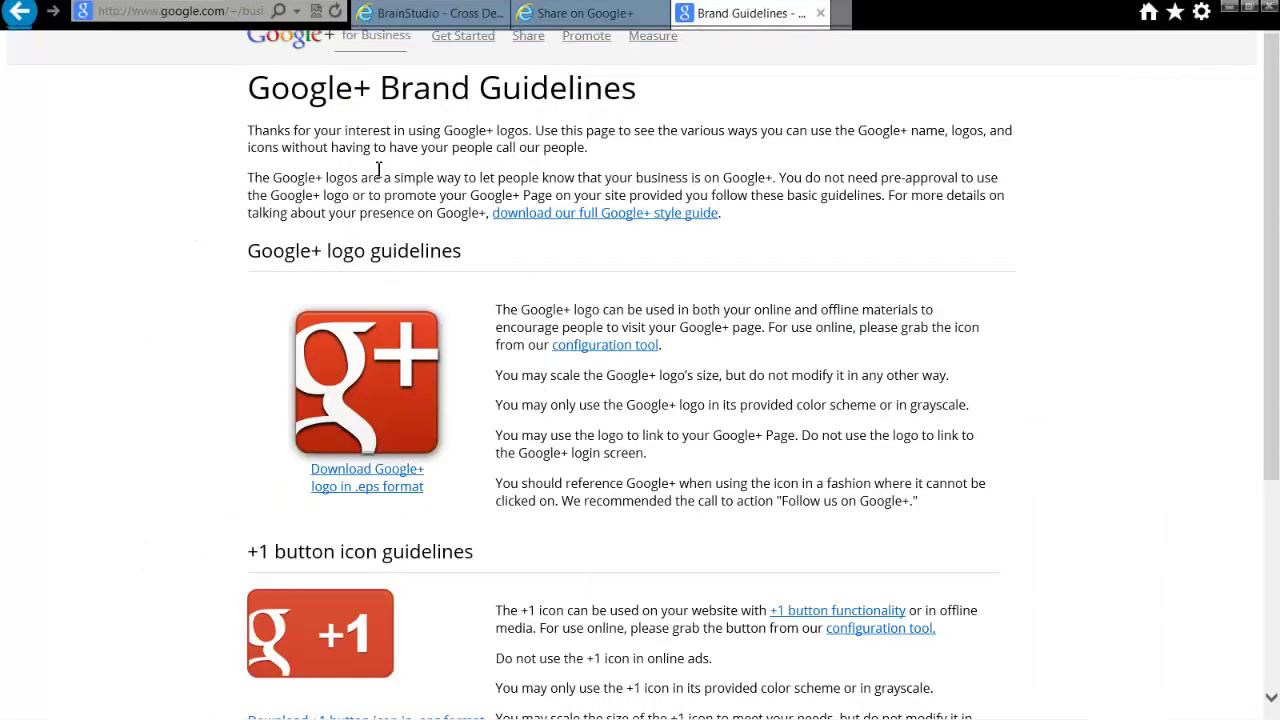
pyautogui.click(19, 13)
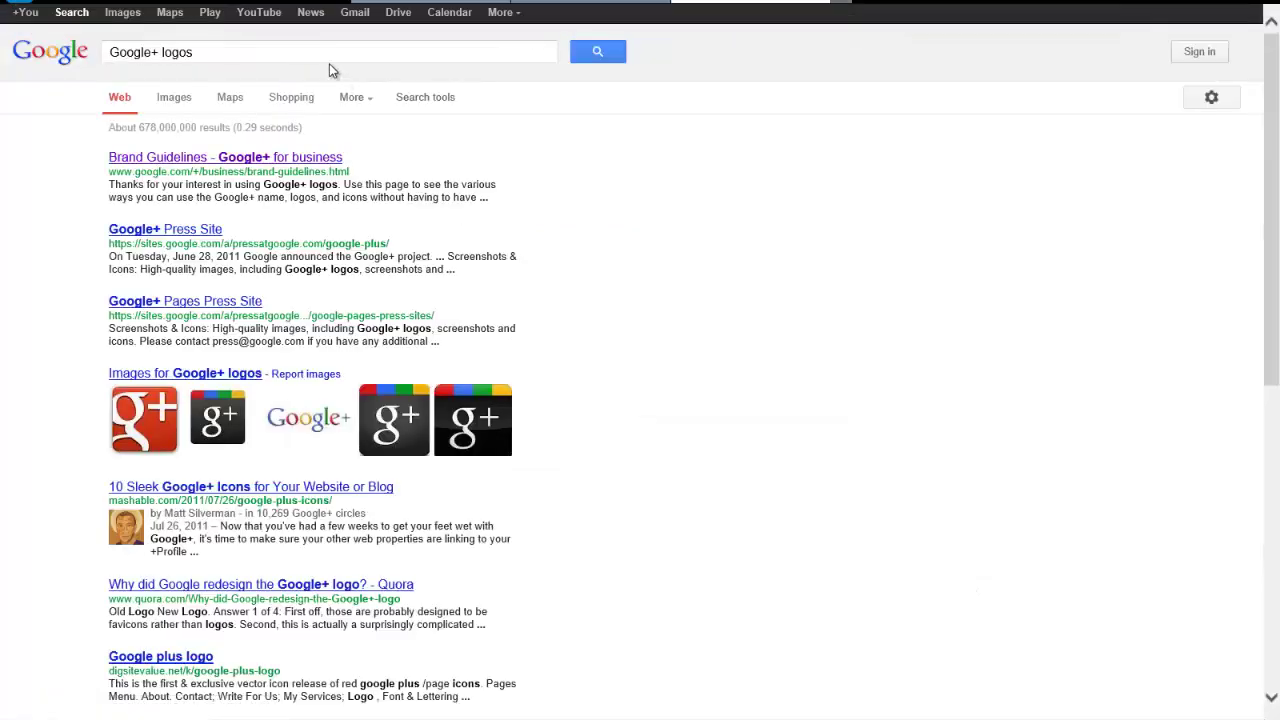
pyautogui.hotkey('ctrl', 'a')
pyautogui.write('tesco ')
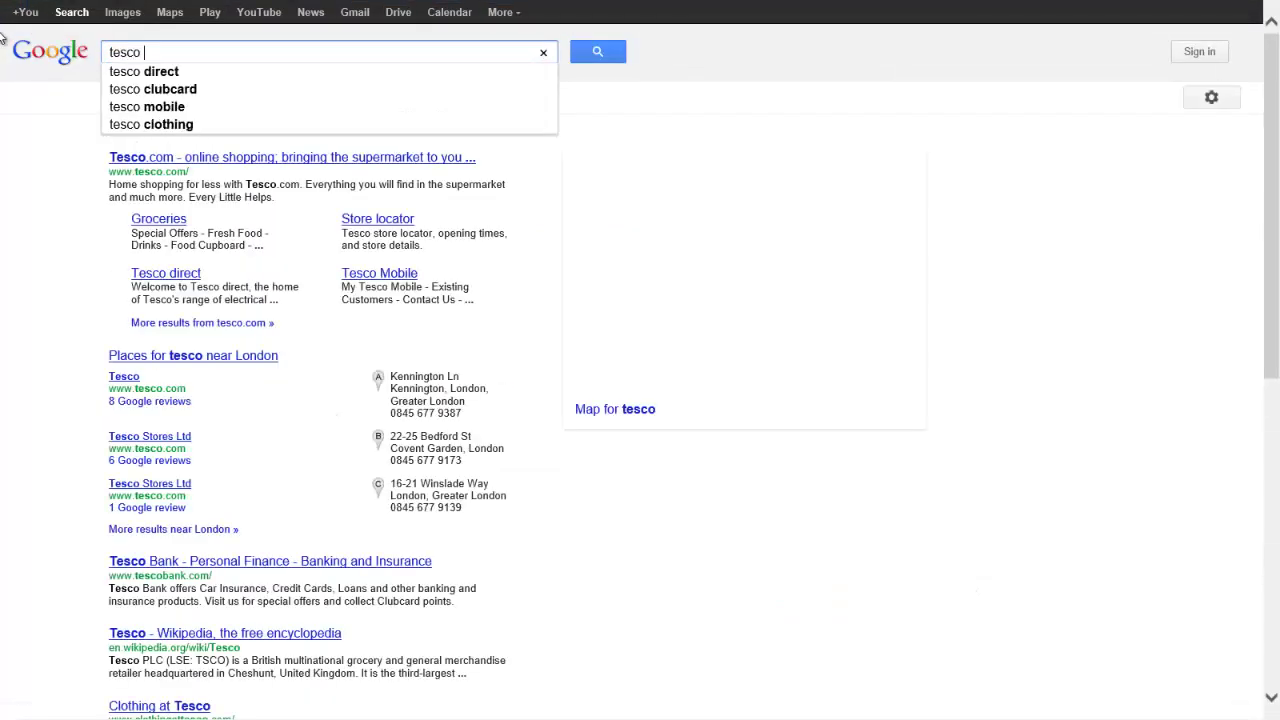
pyautogui.write('recipes')
pyautogui.press('Return')
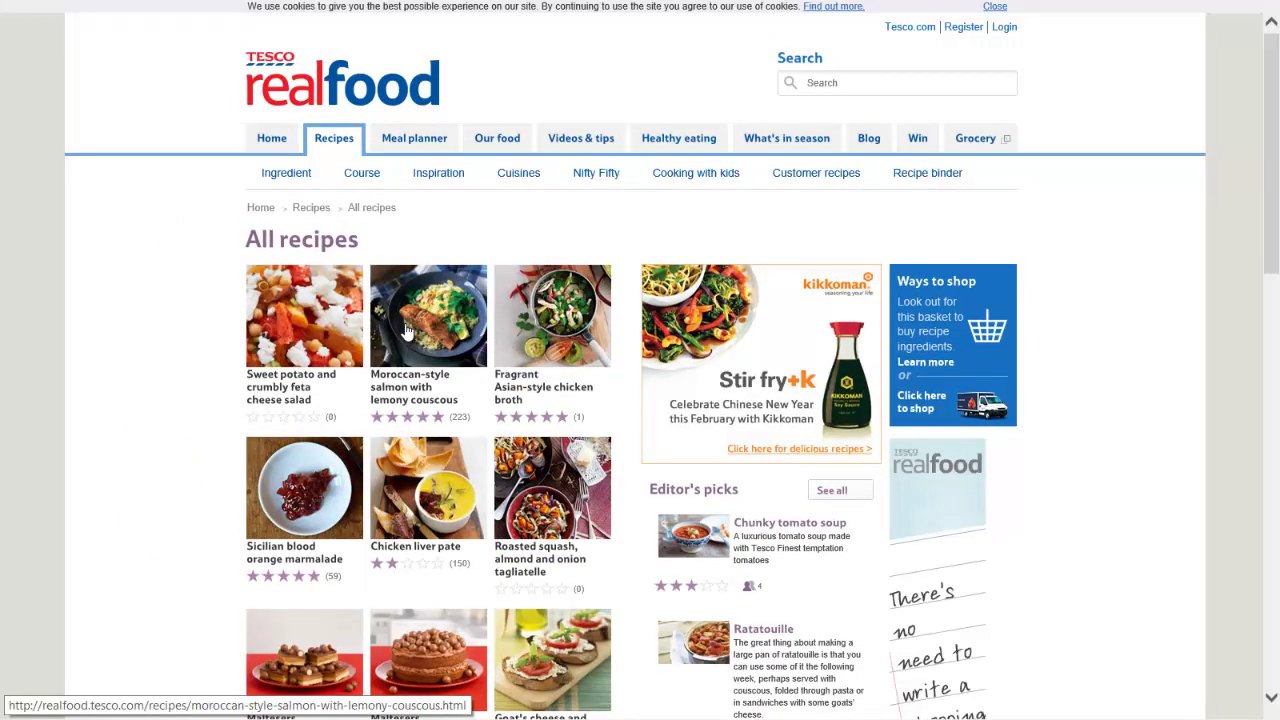
pyautogui.click(333, 330)
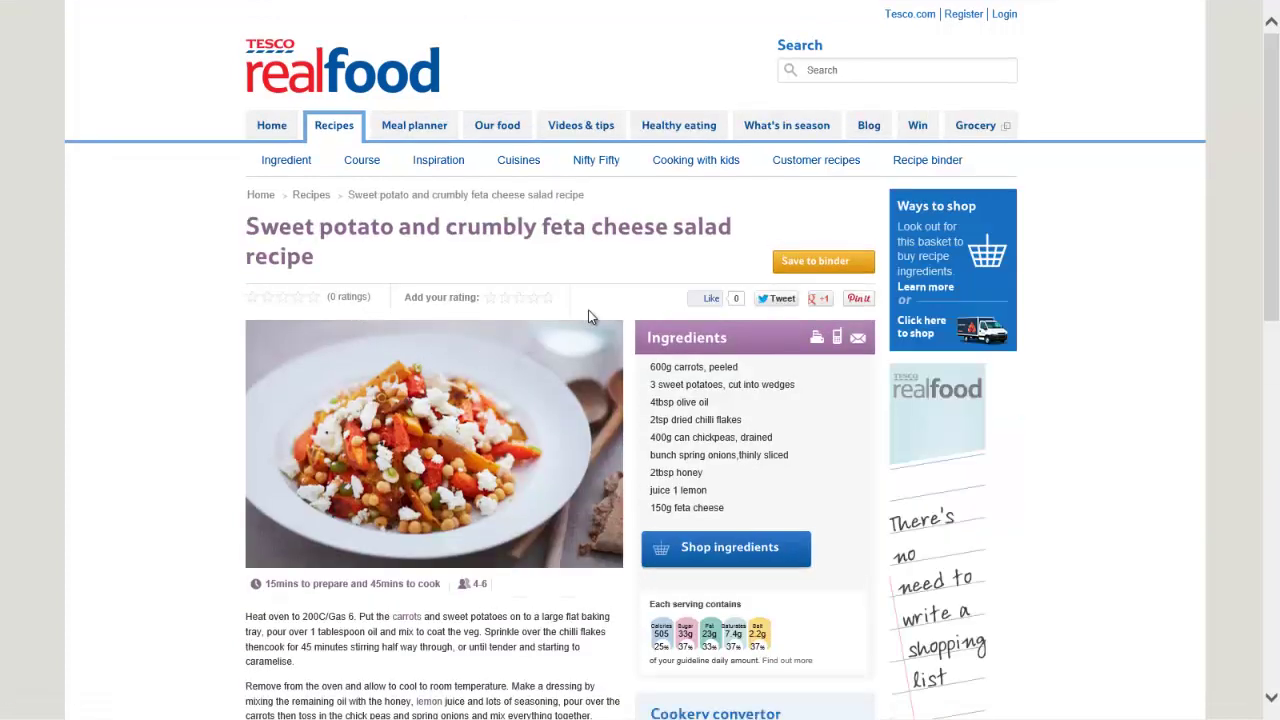
# - Open the salad recipe's printable version, cancel printing, and close that page
pyautogui.click(815, 337)
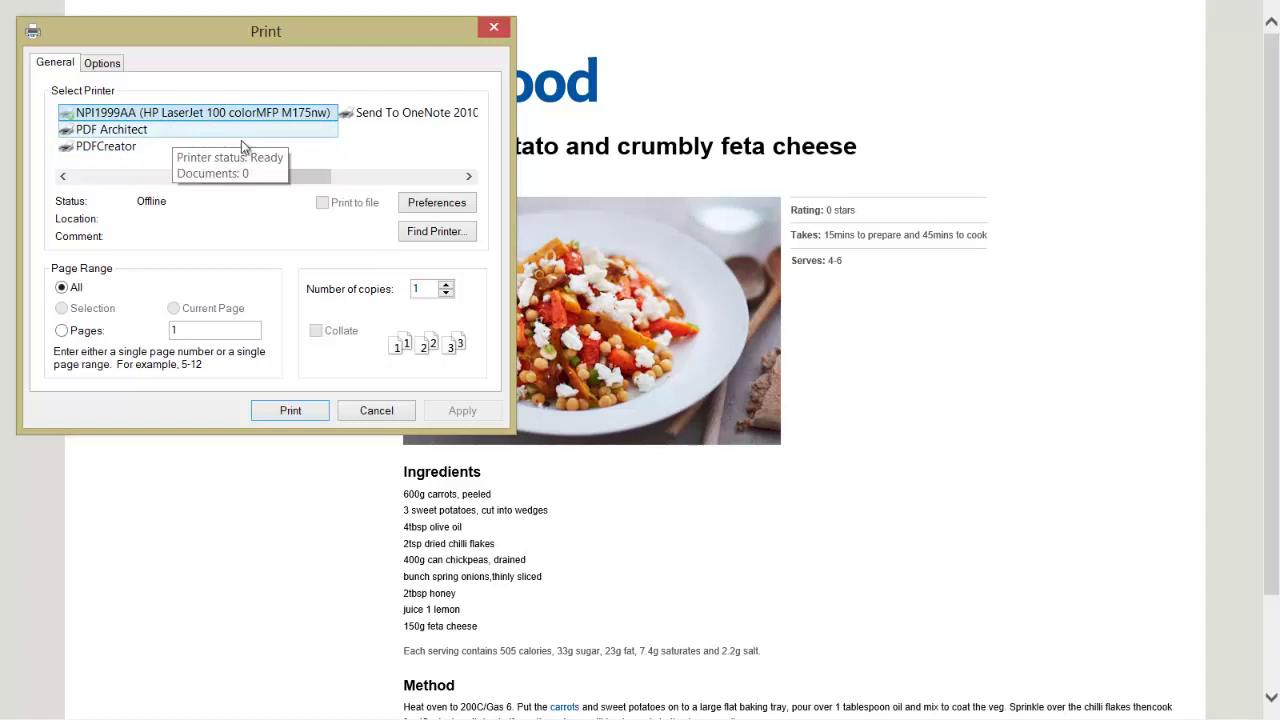
pyautogui.click(376, 412)
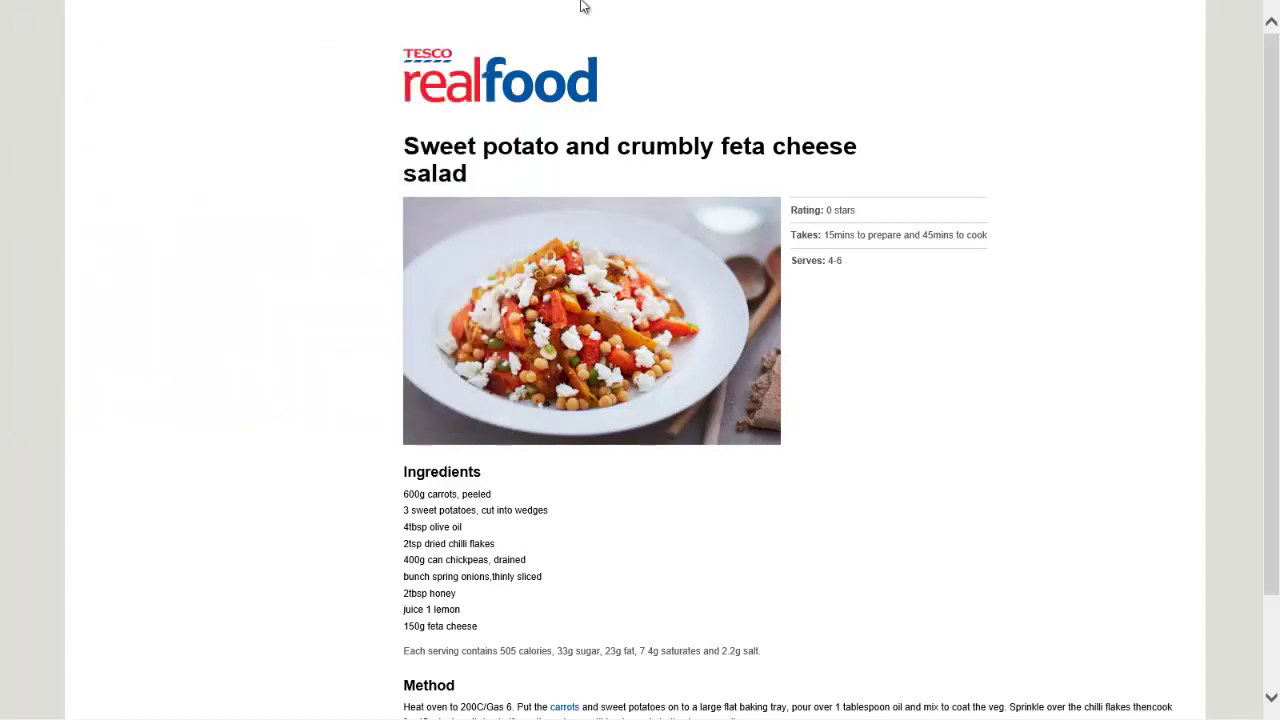
pyautogui.click(980, 21)
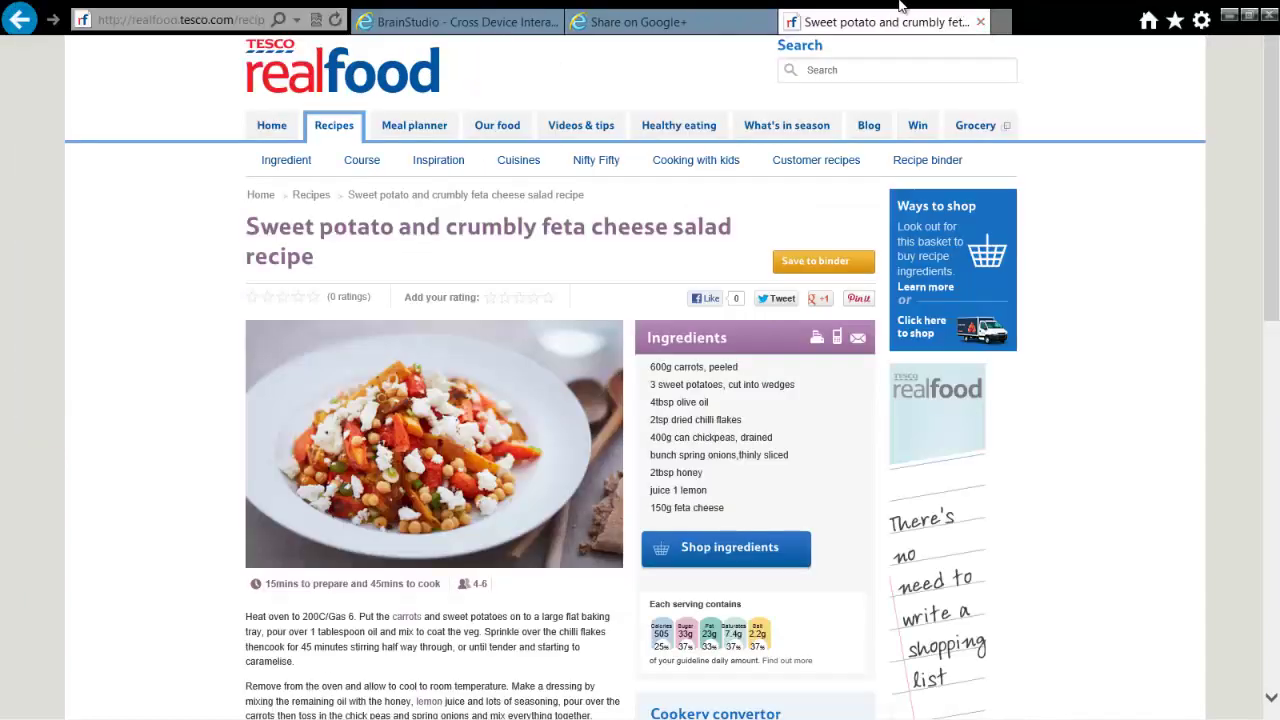
# - Copy the address of the recipe's print link, test it in a new browser tab, and cancel printing
pyautogui.rightClick(818, 345)
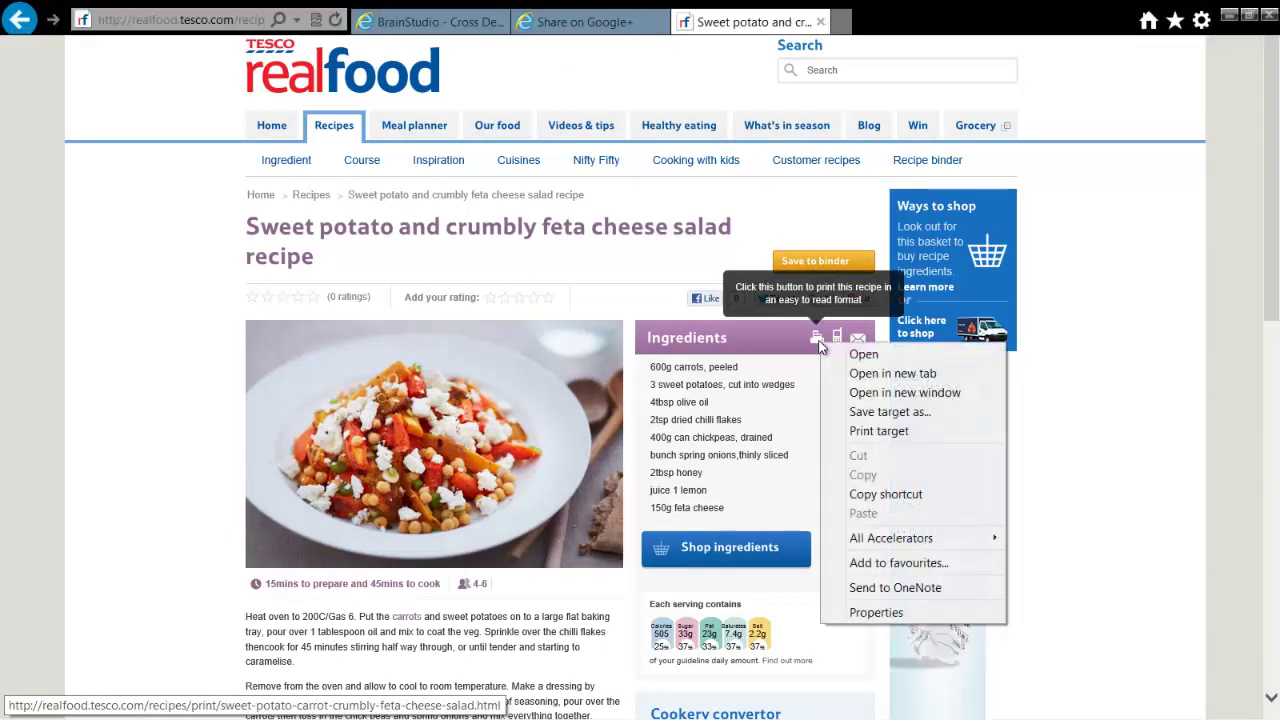
pyautogui.click(893, 495)
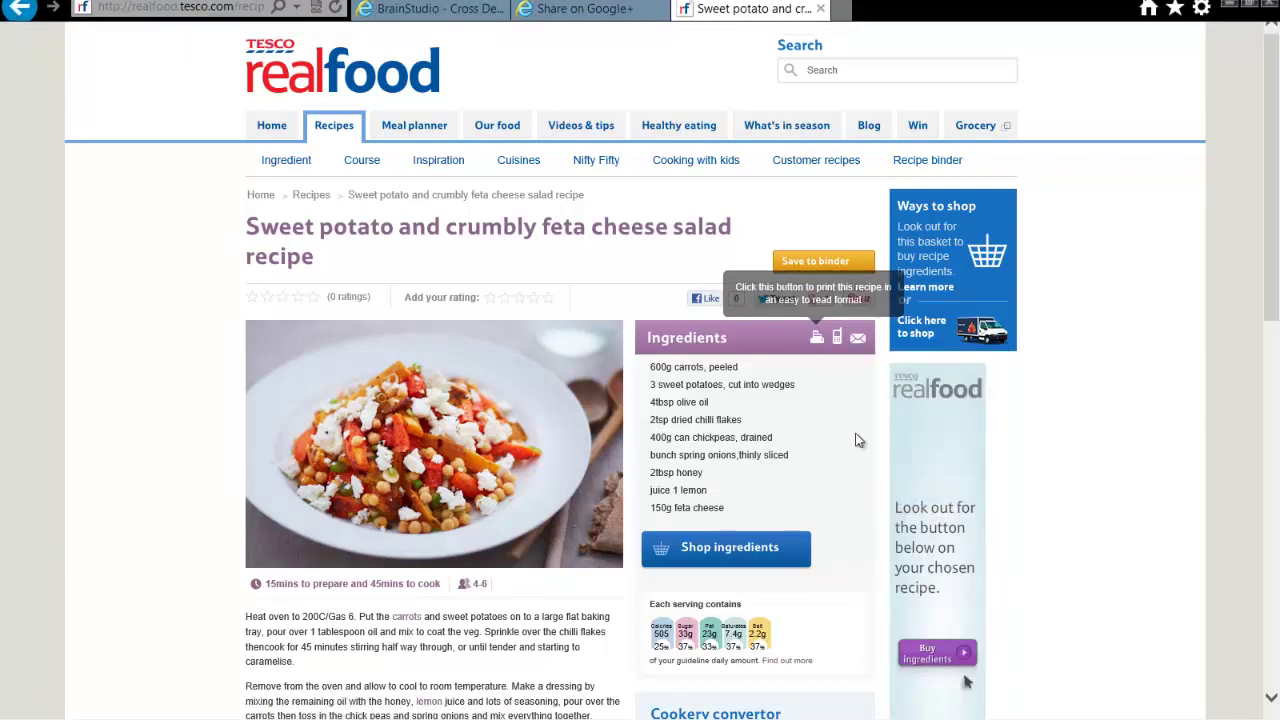
pyautogui.click(836, 22)
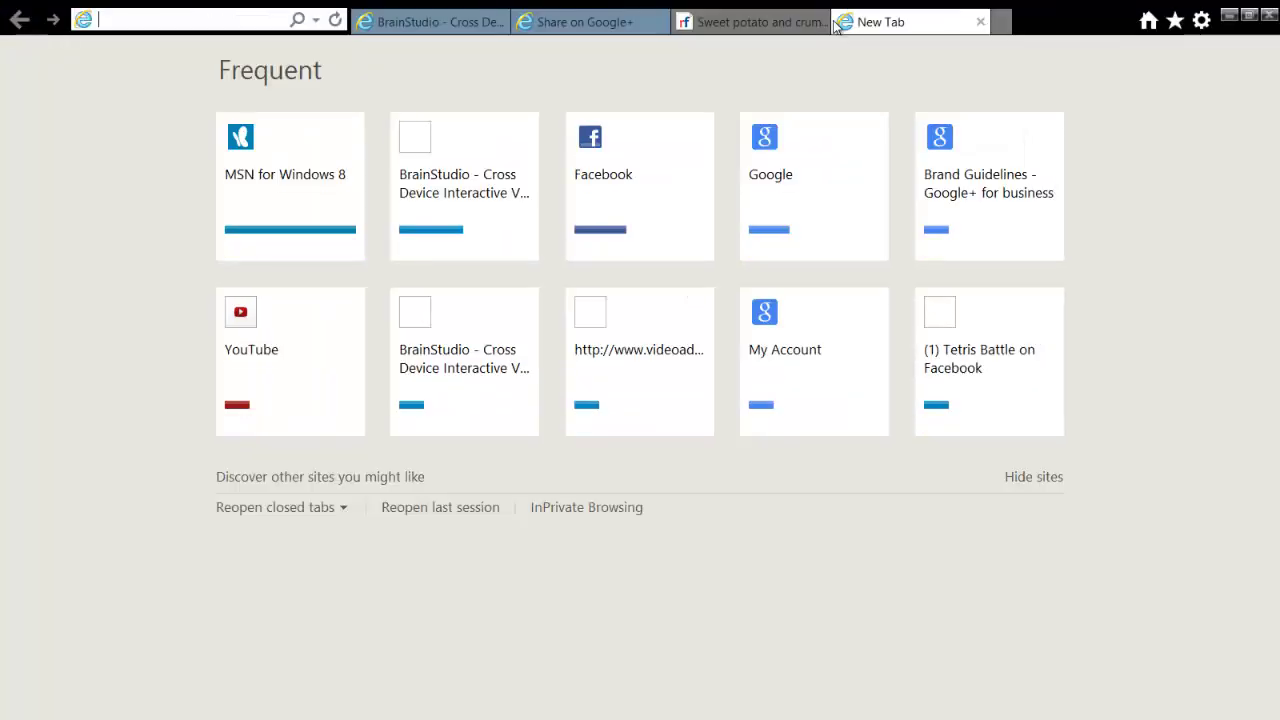
pyautogui.hotkey('ctrl', 'v')
pyautogui.press('Return')
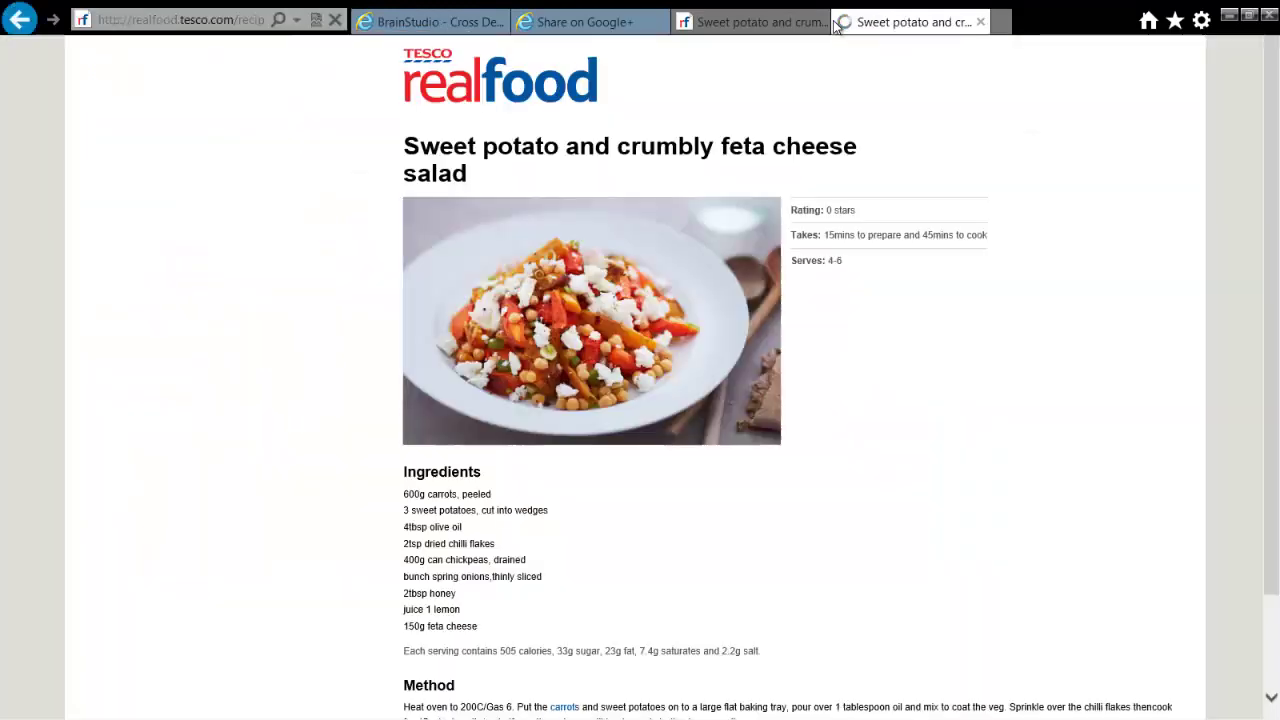
pyautogui.hotkey('ctrl', 'p')
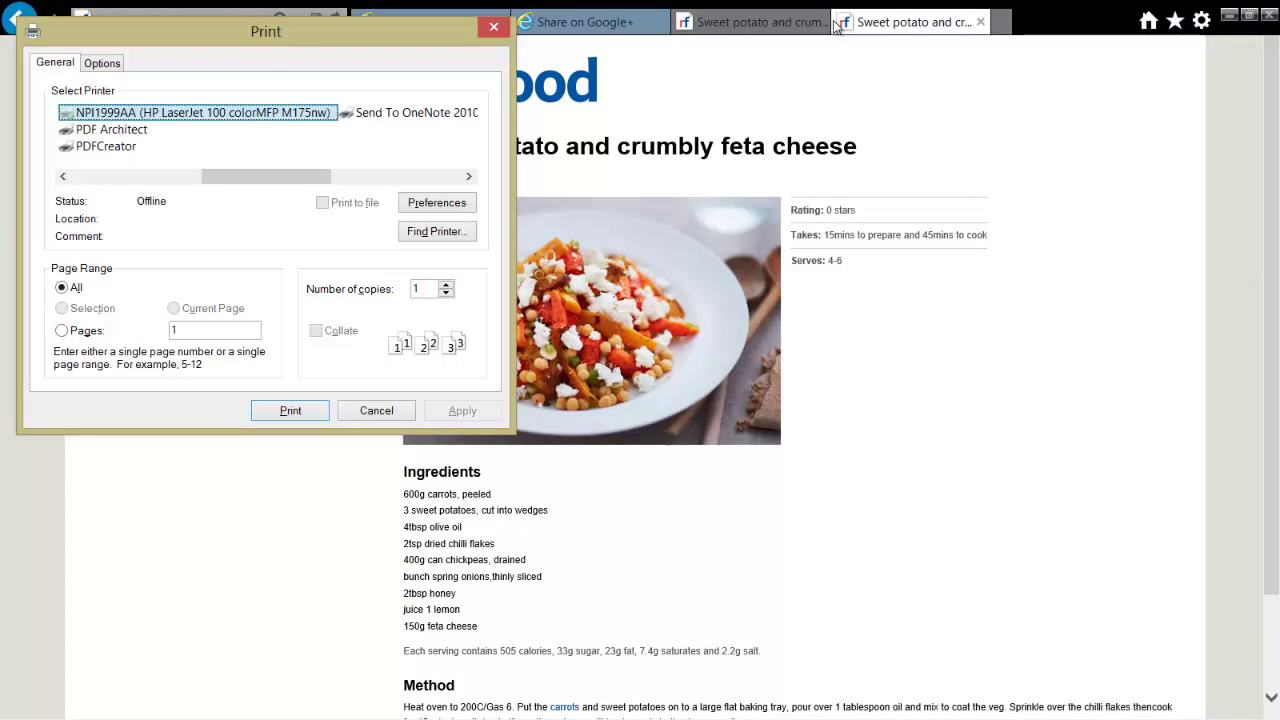
pyautogui.click(397, 412)
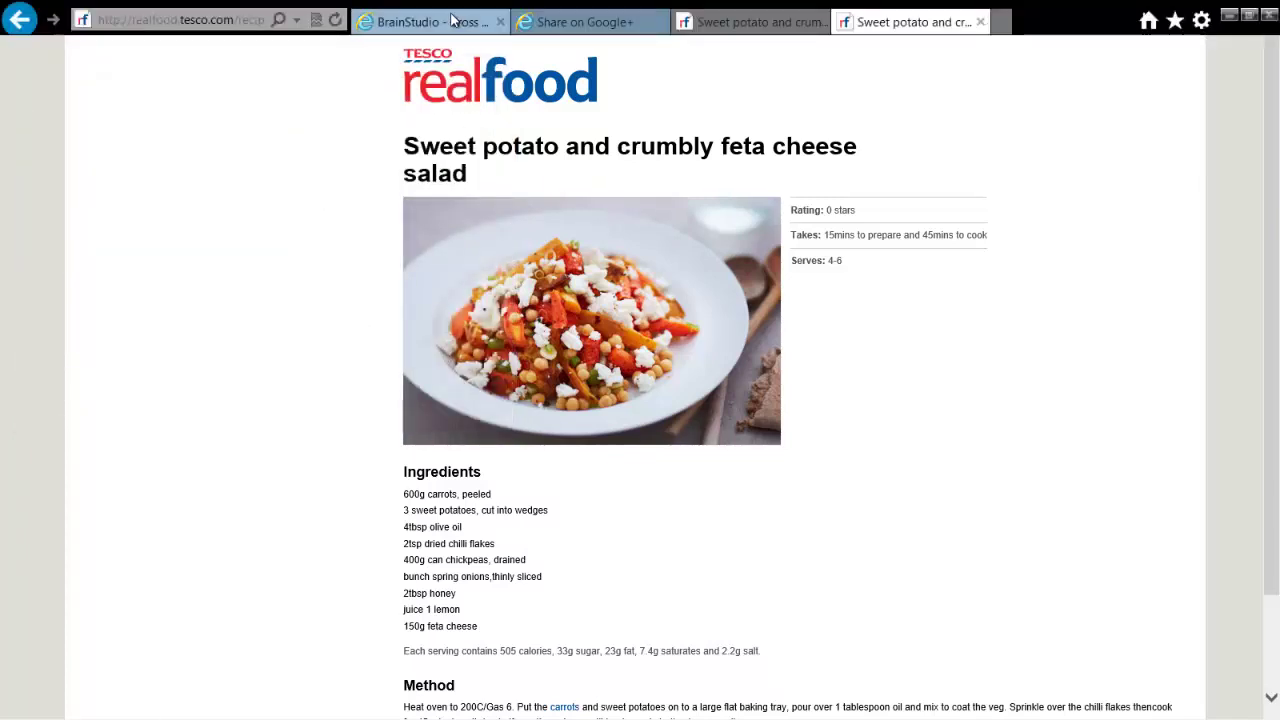
# - Return to BrainStudio and set the custom icon's tooltip text to "Print Cooking Instructions"
pyautogui.click(455, 20)
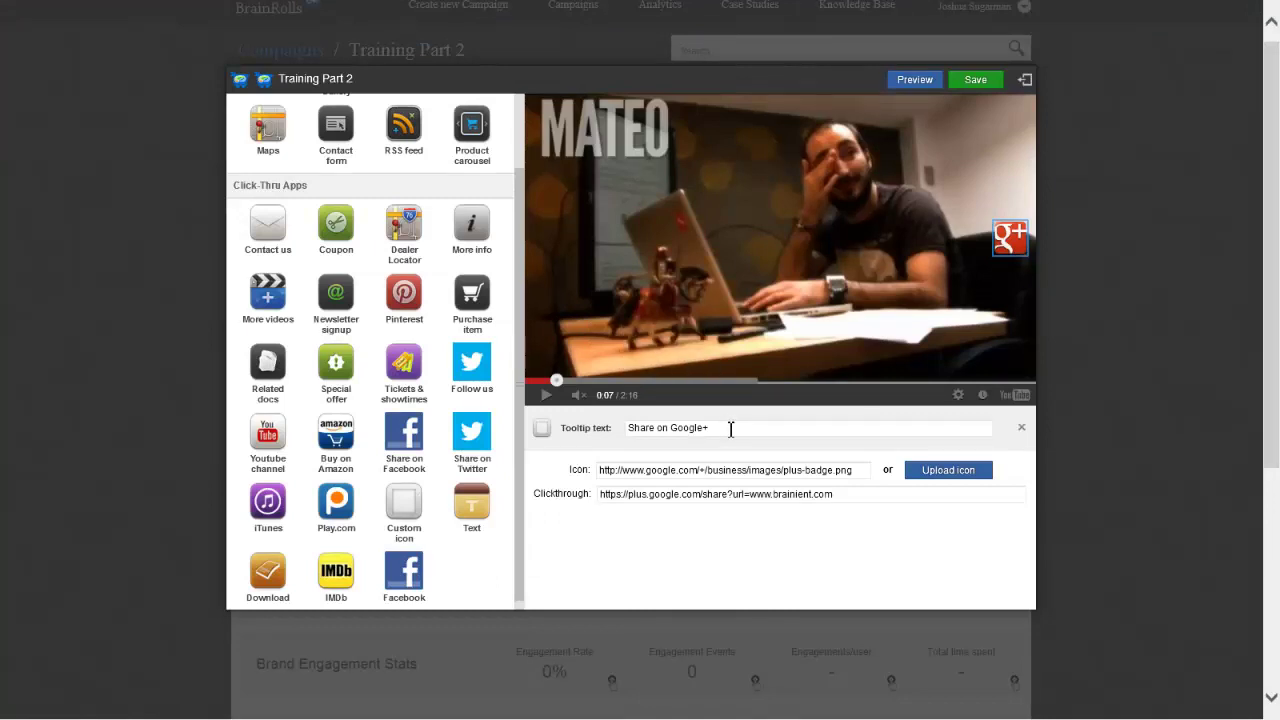
pyautogui.moveTo(731, 428); pyautogui.dragTo(600, 430)
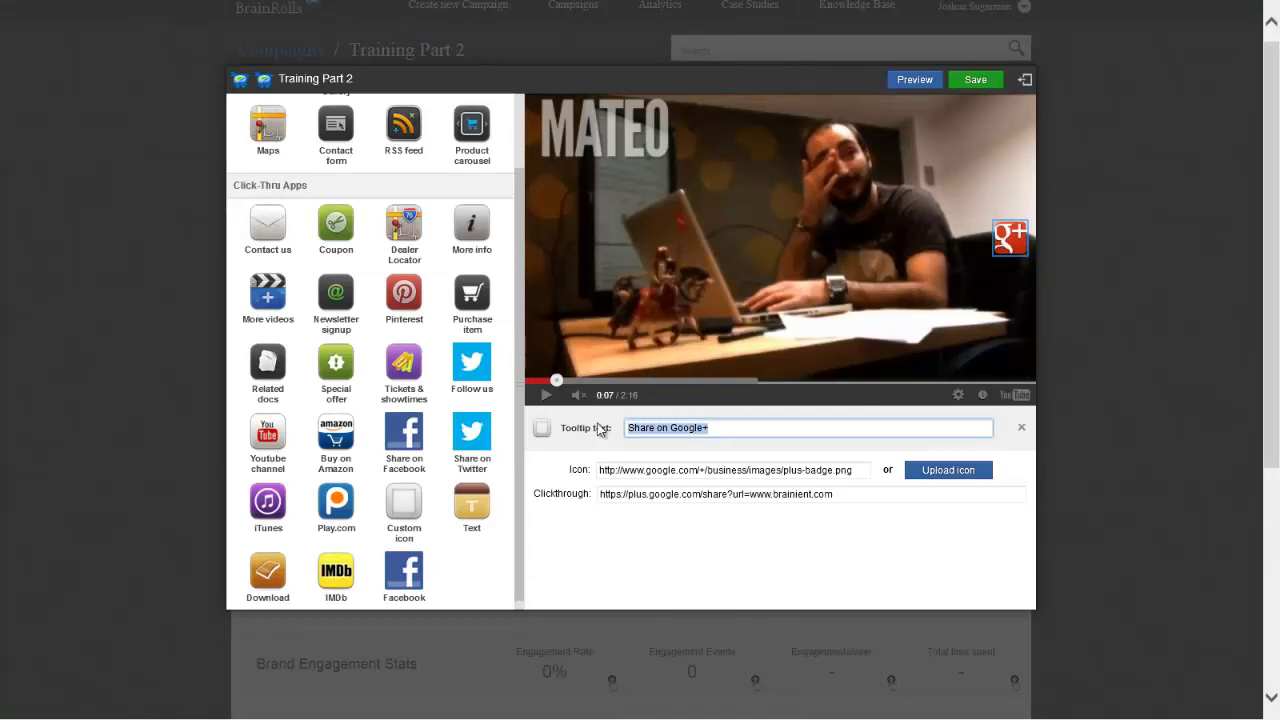
pyautogui.write('Print ')
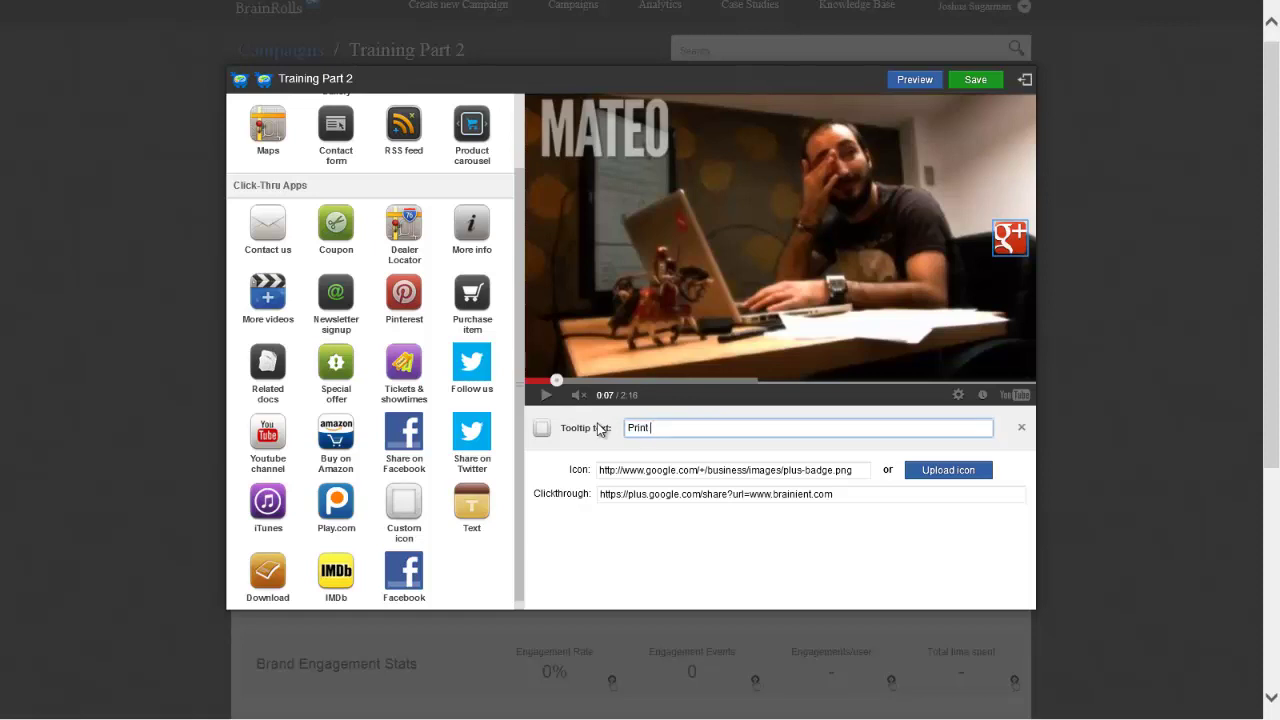
pyautogui.write('Cooking Instructions')
# - Replace the icon's clickthrough address with the copied Tesco recipe print link and save the video
pyautogui.tripleClick(810, 494)
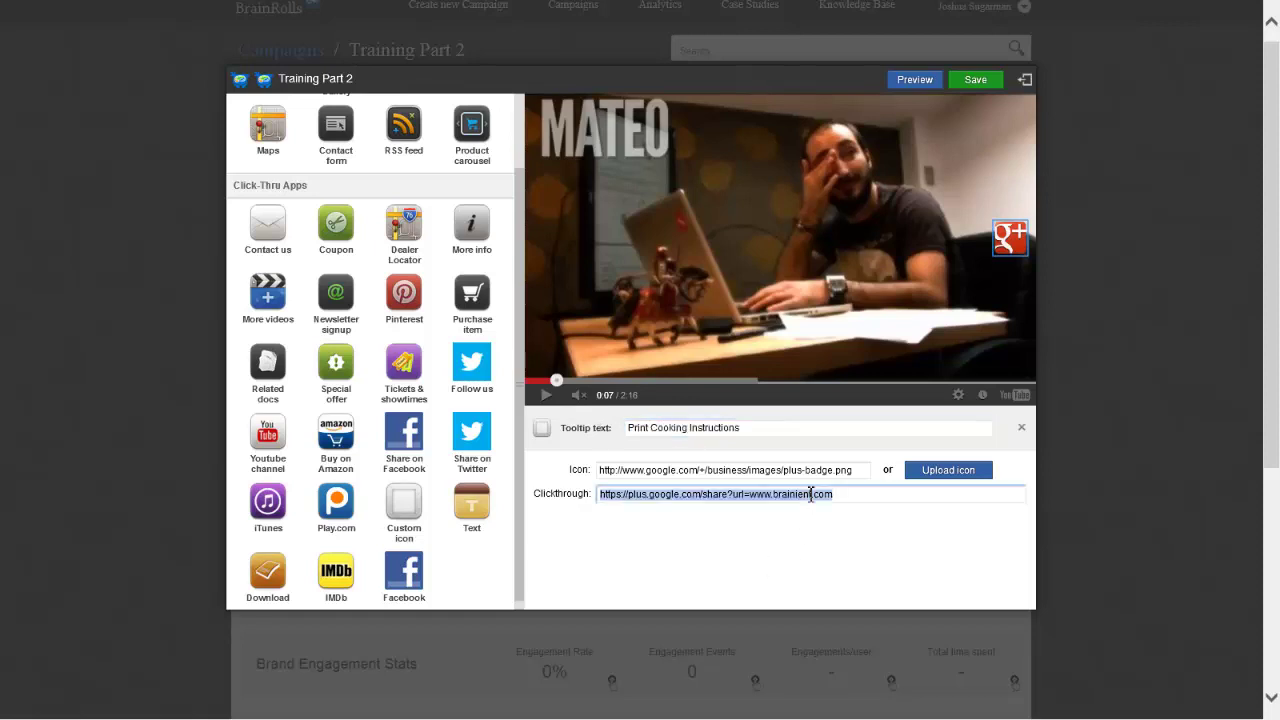
pyautogui.hotkey('ctrl', 'v')
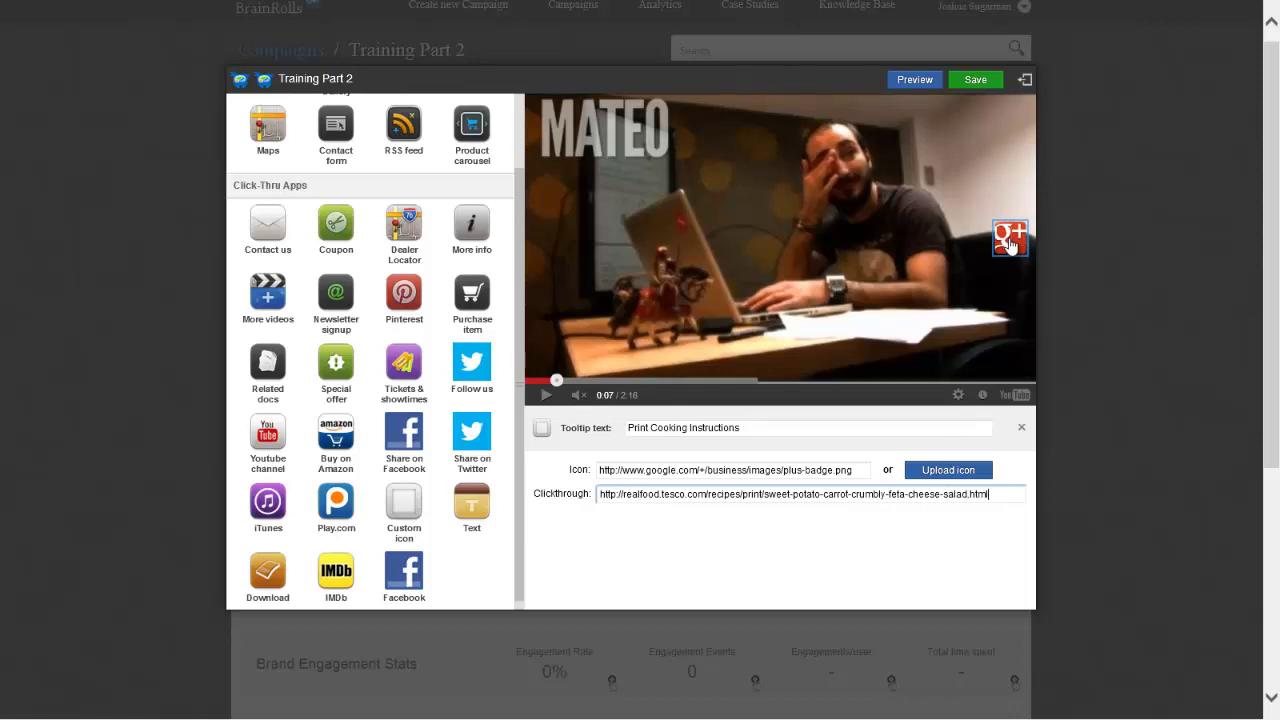
pyautogui.click(977, 84)
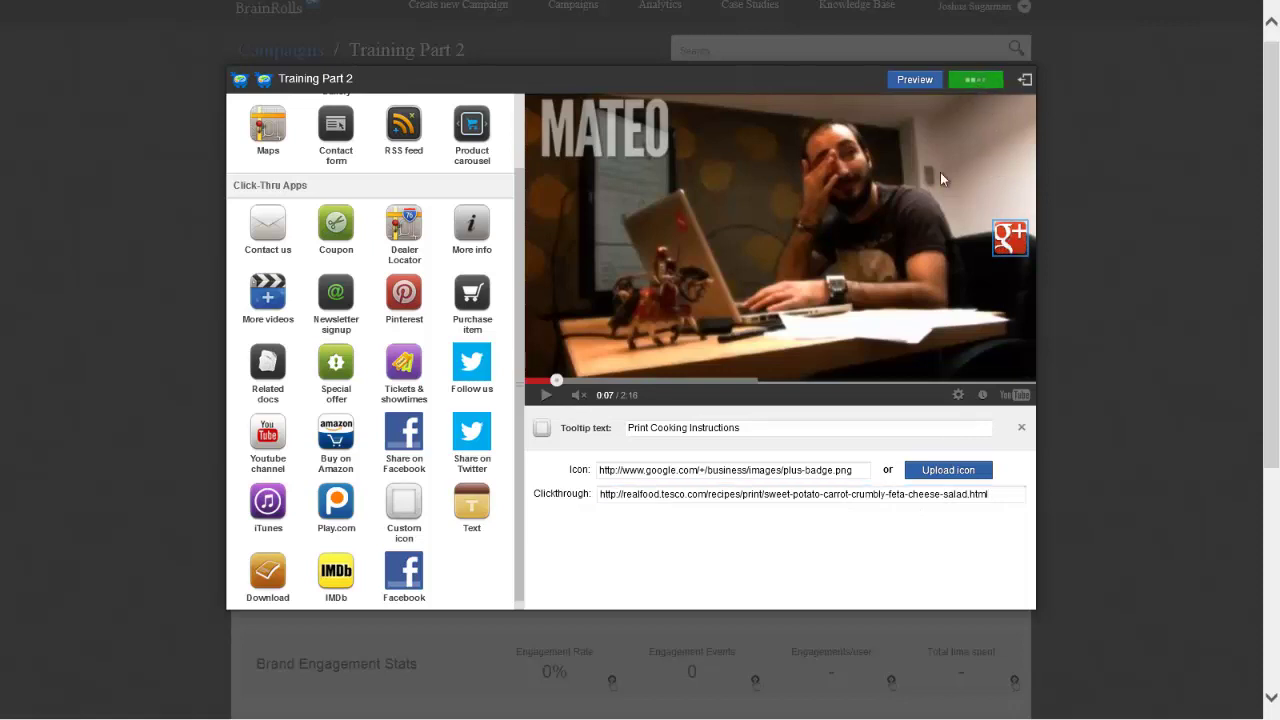
# - Preview the video, test the icon's recipe print link, cancel printing, and return to the editor
pyautogui.click(925, 83)
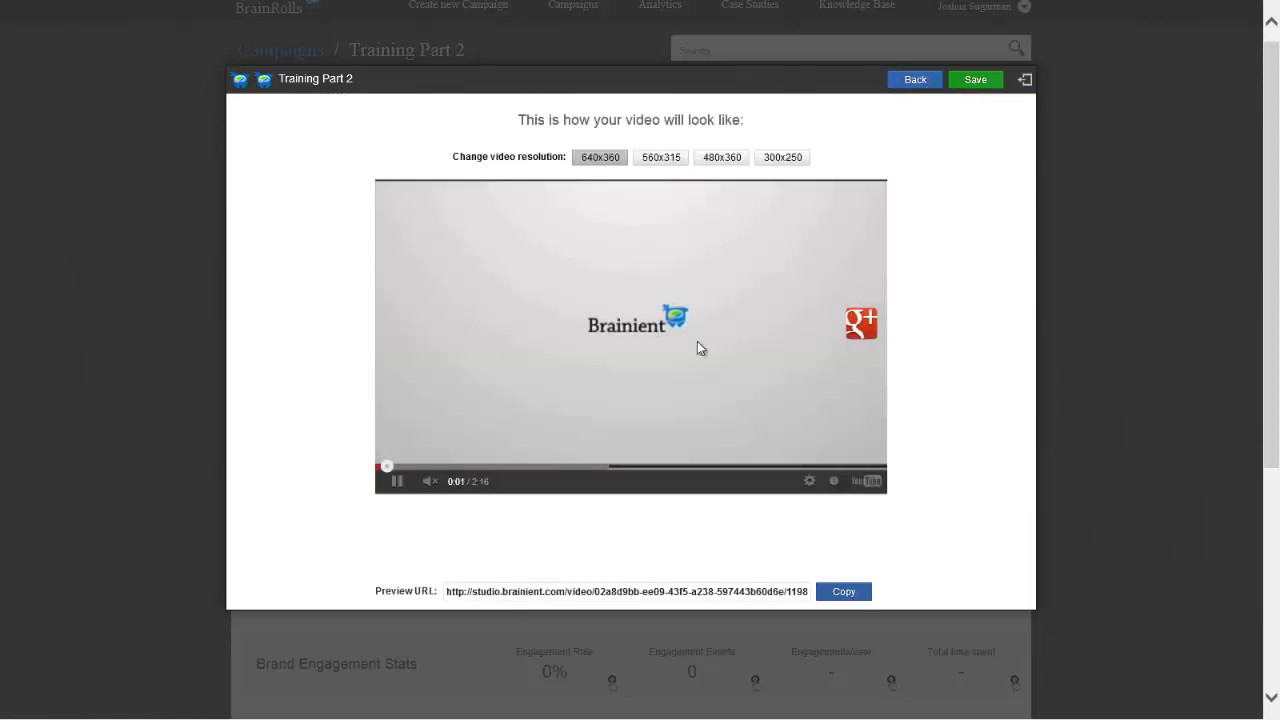
pyautogui.click(863, 328)
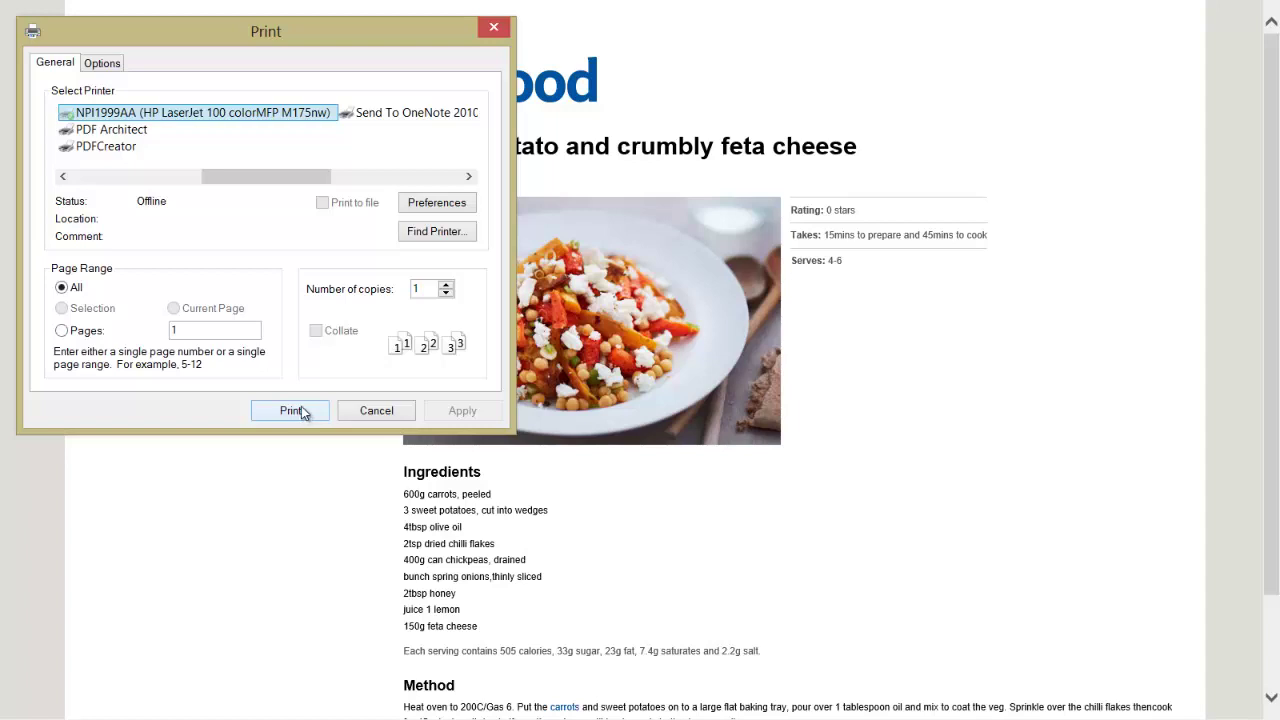
pyautogui.click(377, 411)
pyautogui.scroll(-1, 433, 484)
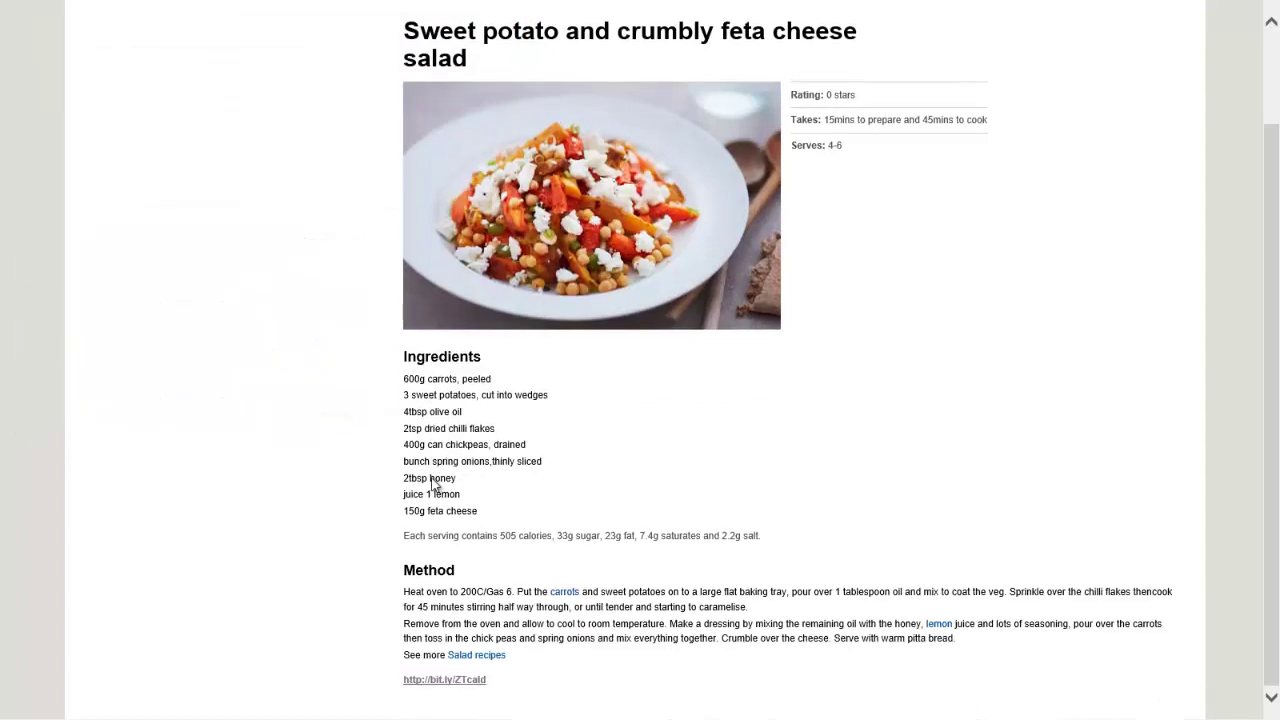
pyautogui.moveTo(420, 5)
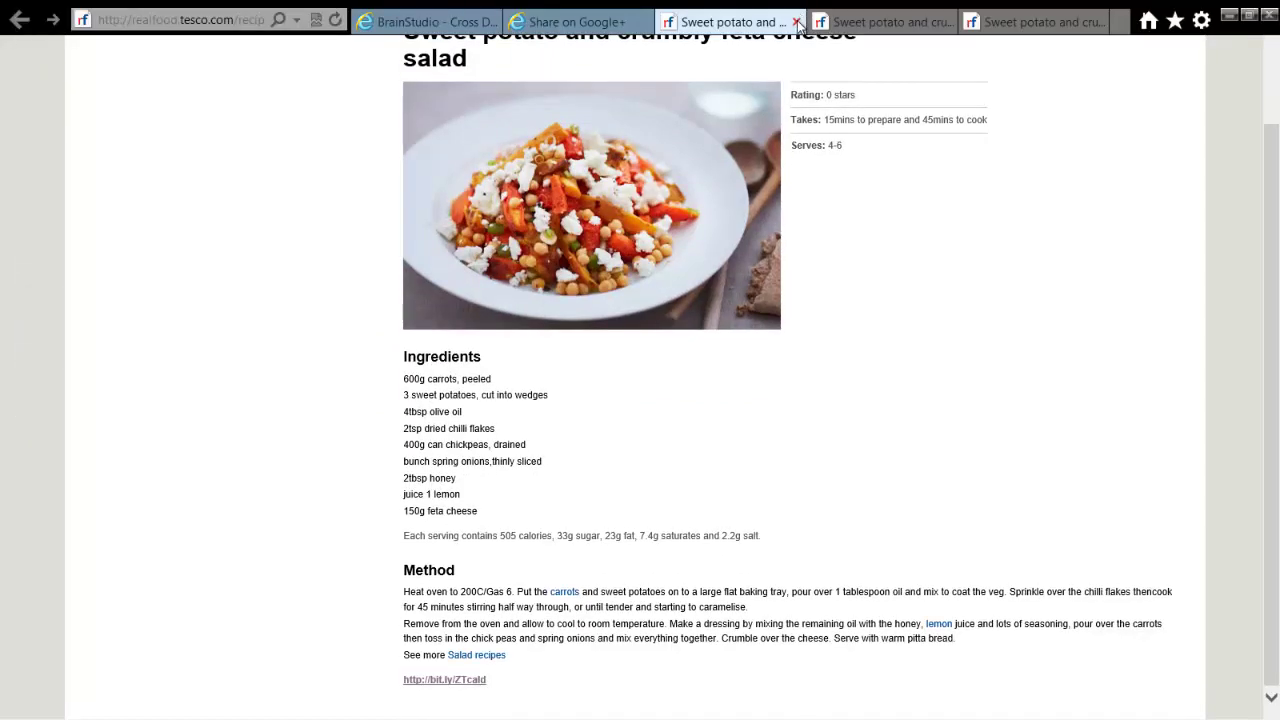
pyautogui.click(552, 10)
pyautogui.click(470, 20)
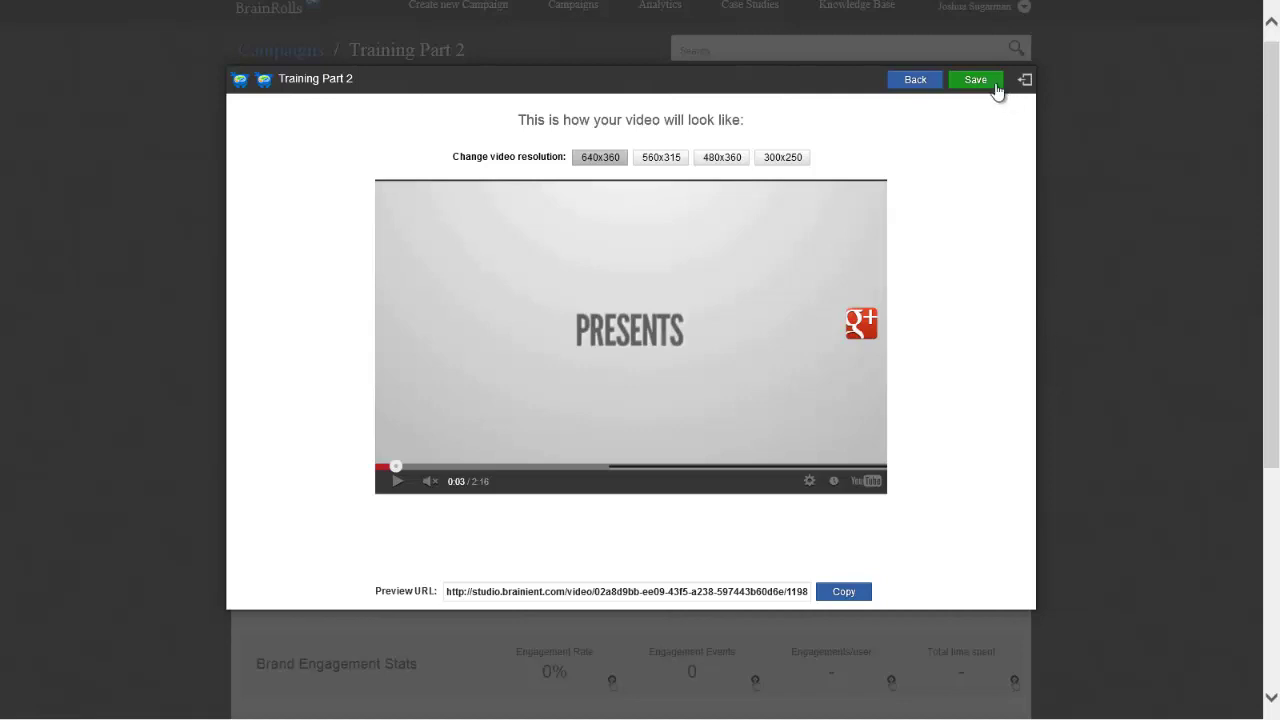
pyautogui.click(915, 80)
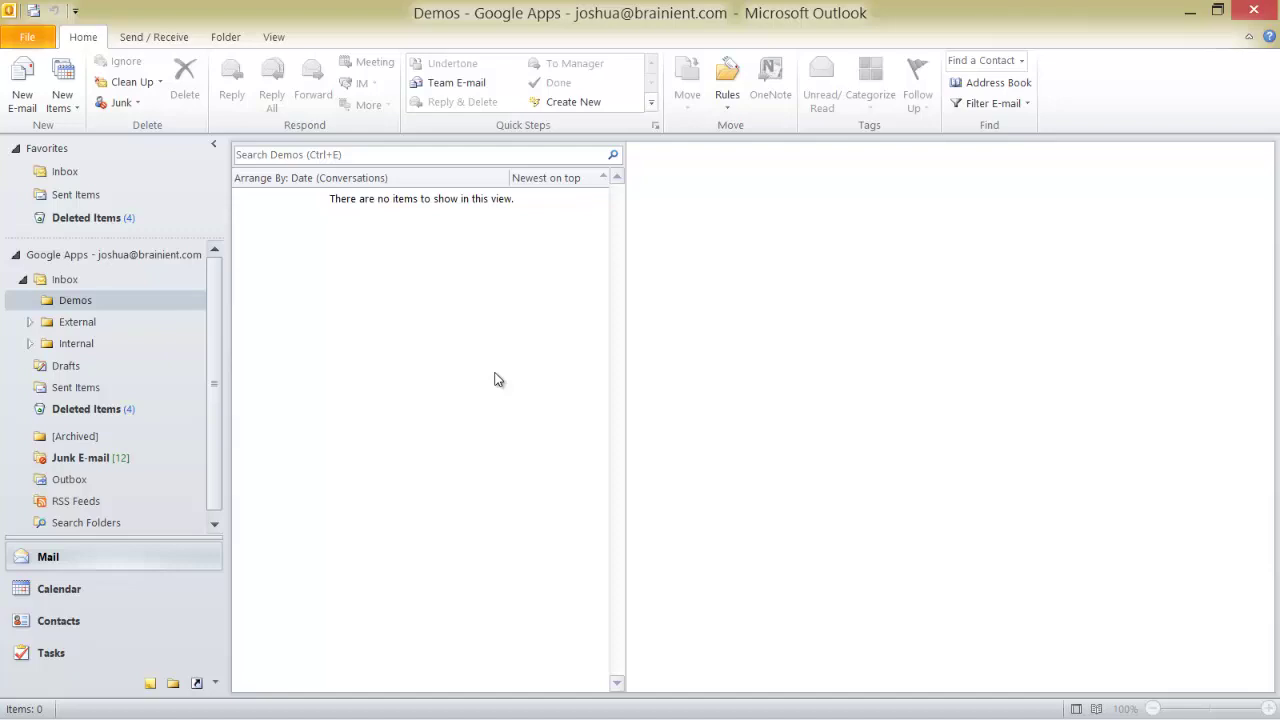
pyautogui.click(84, 589)
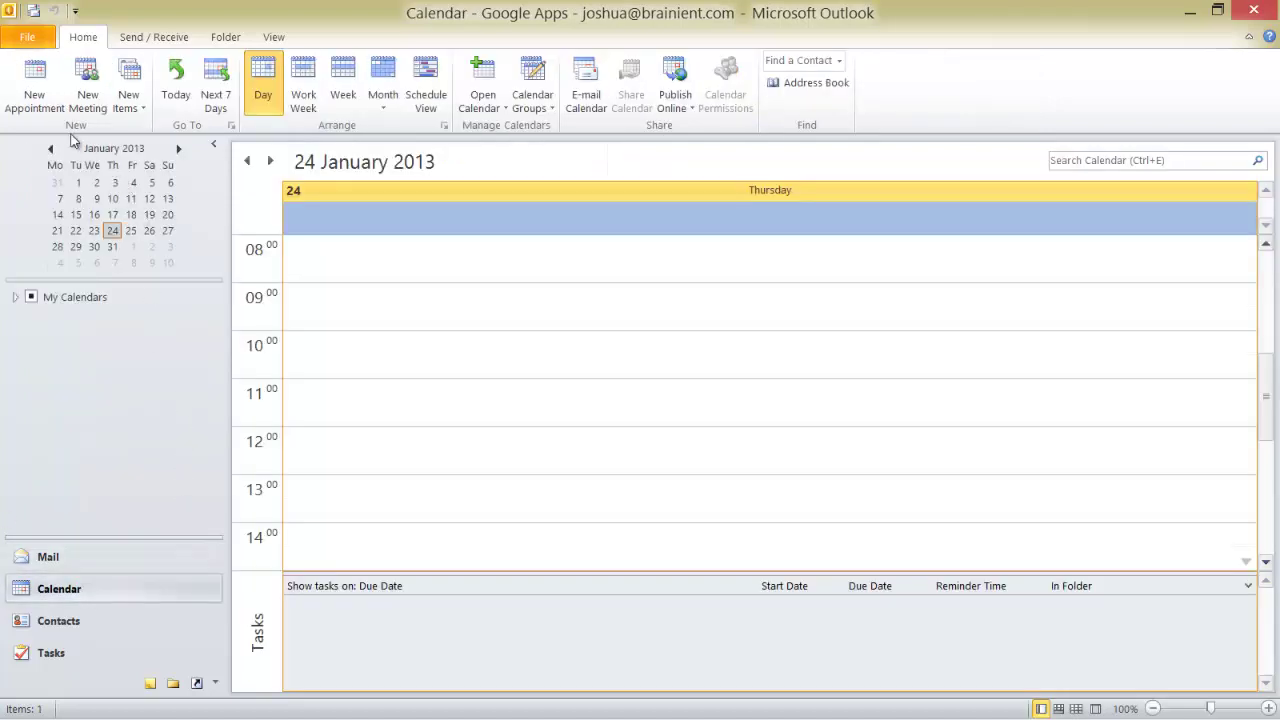
pyautogui.click(44, 106)
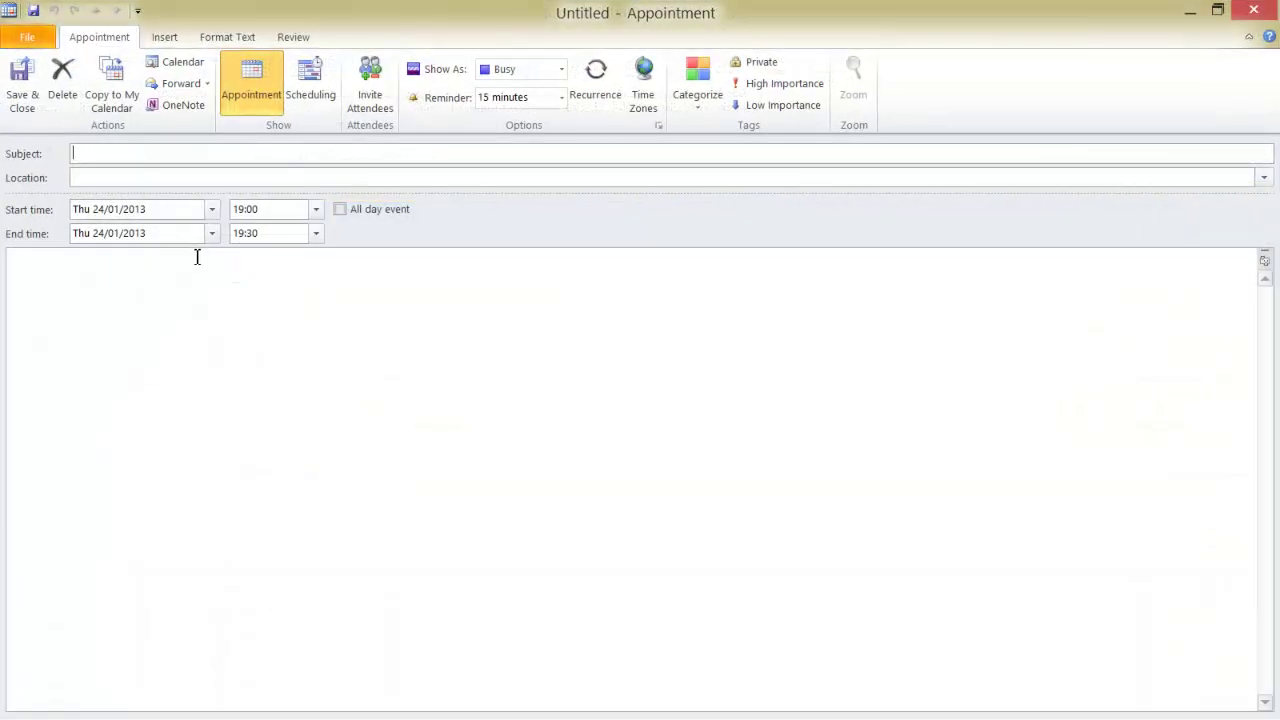
pyautogui.write('Demo Appointment')
pyautogui.press('Tab')
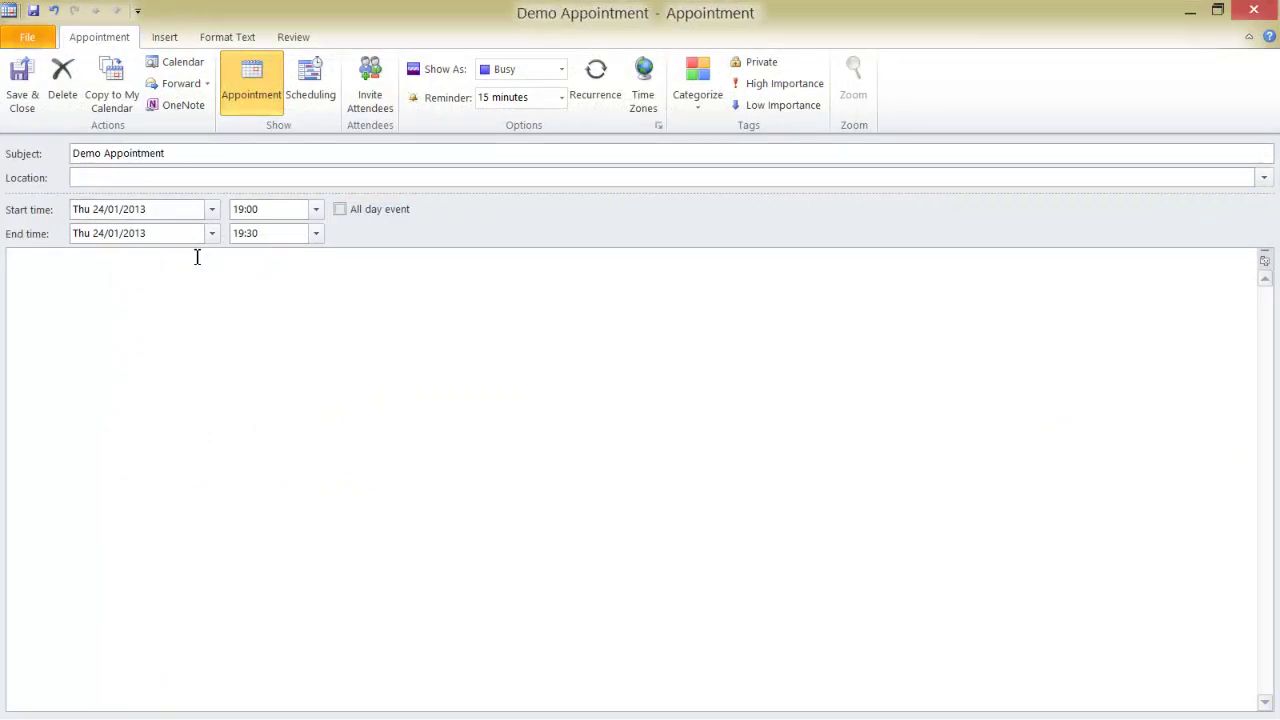
pyautogui.write('YouTube')
# - Enter "It Works!!!" as the appointment's body text
pyautogui.click(215, 210)
pyautogui.click(215, 210)
pyautogui.click(322, 220)
pyautogui.click(318, 332)
pyautogui.write('It Works!!!')
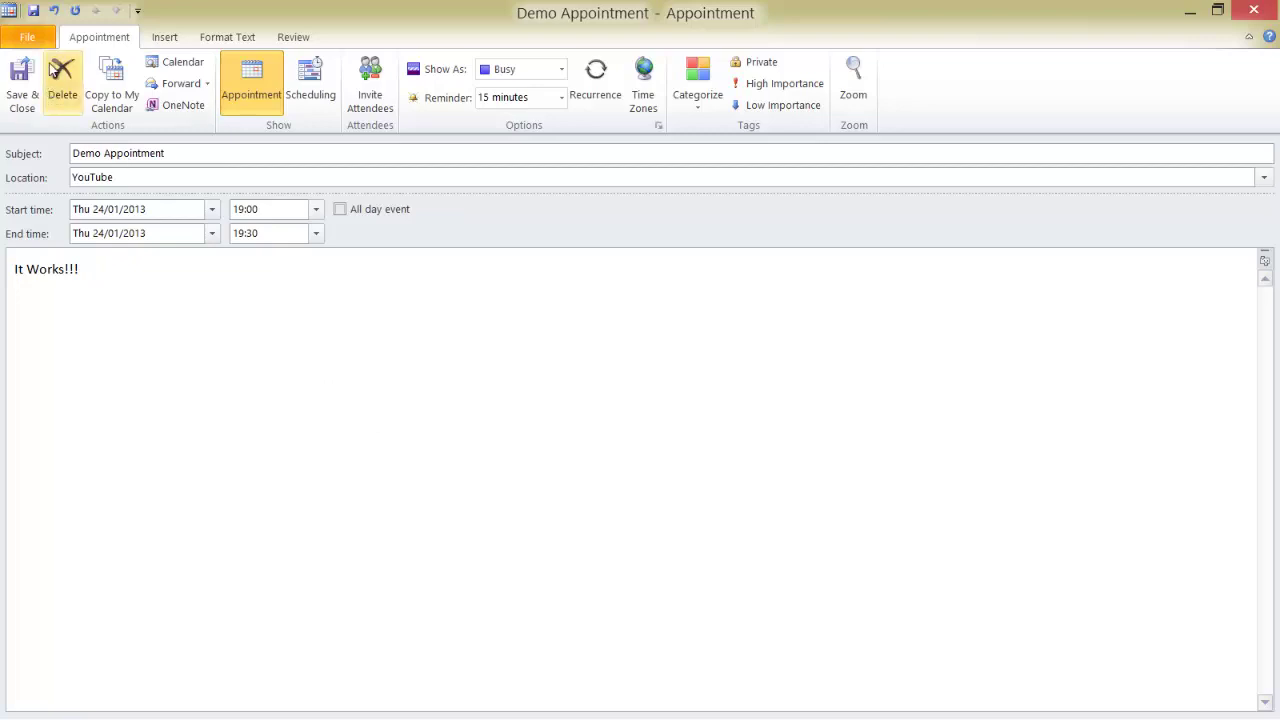
# - Save the appointment to the Desktop in iCalendar Format with the file name "Demo"
pyautogui.click(28, 38)
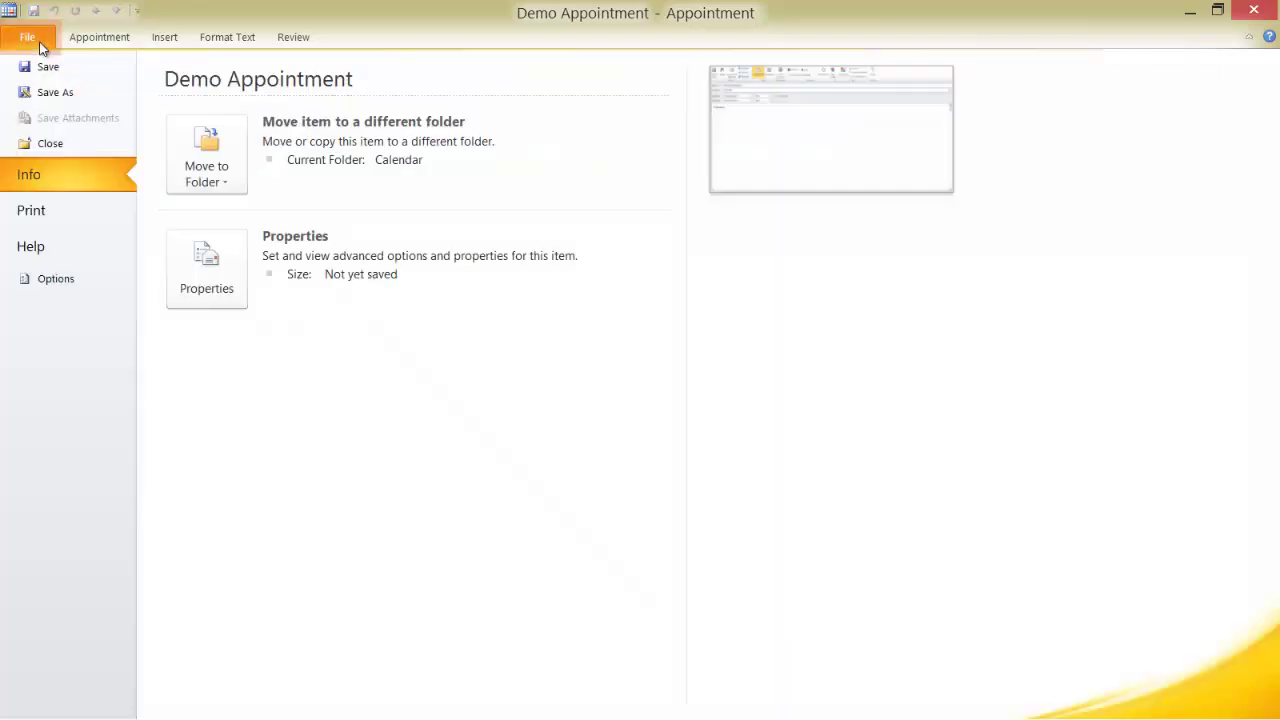
pyautogui.click(54, 92)
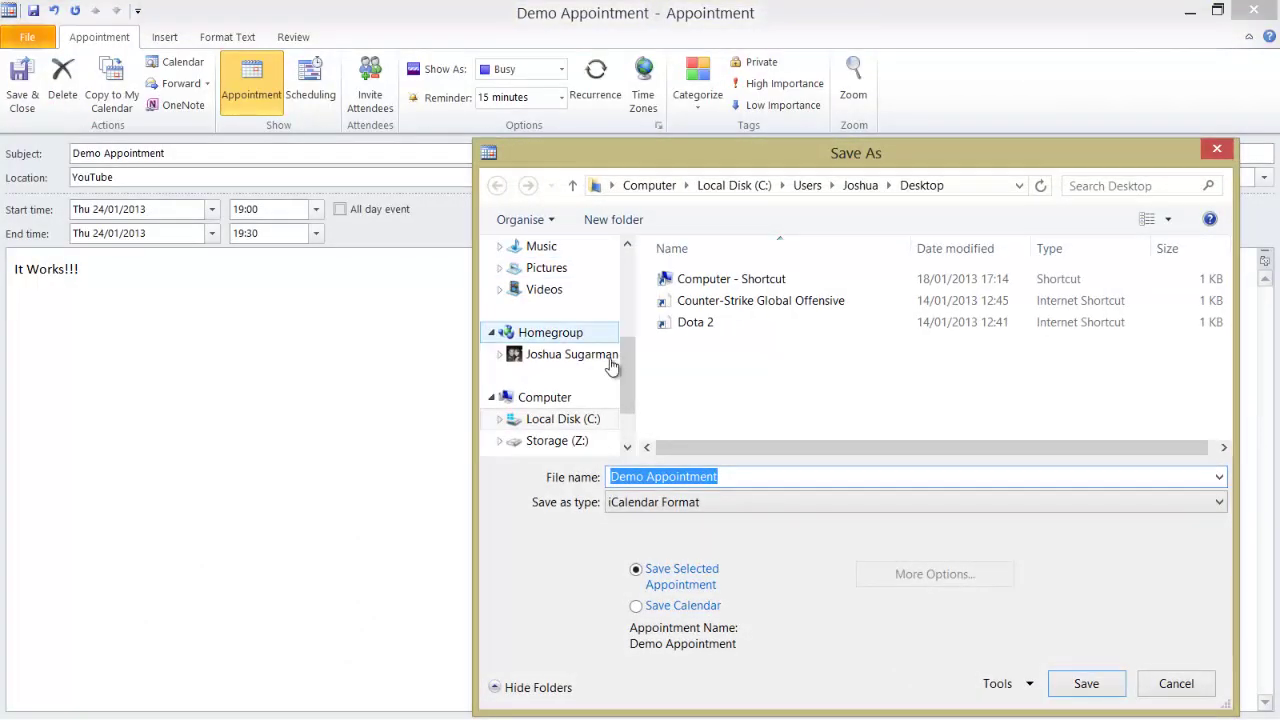
pyautogui.moveTo(623, 331); pyautogui.dragTo(622, 288)
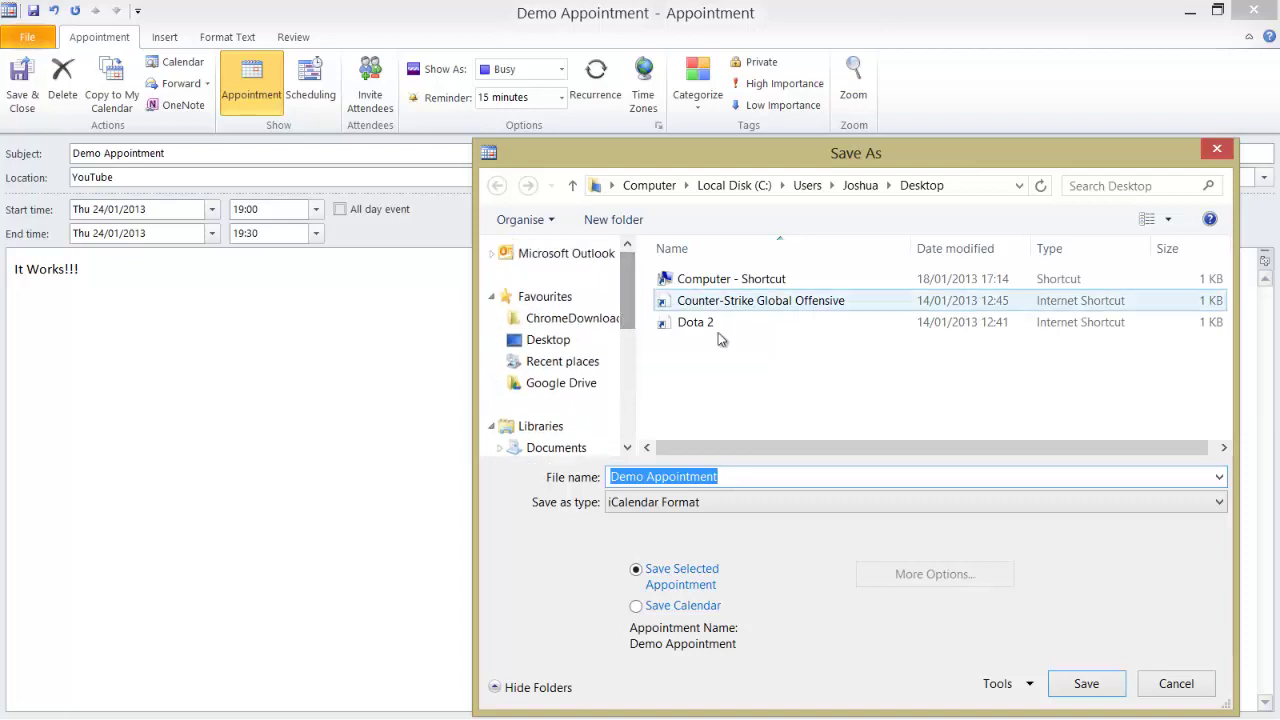
pyautogui.click(566, 345)
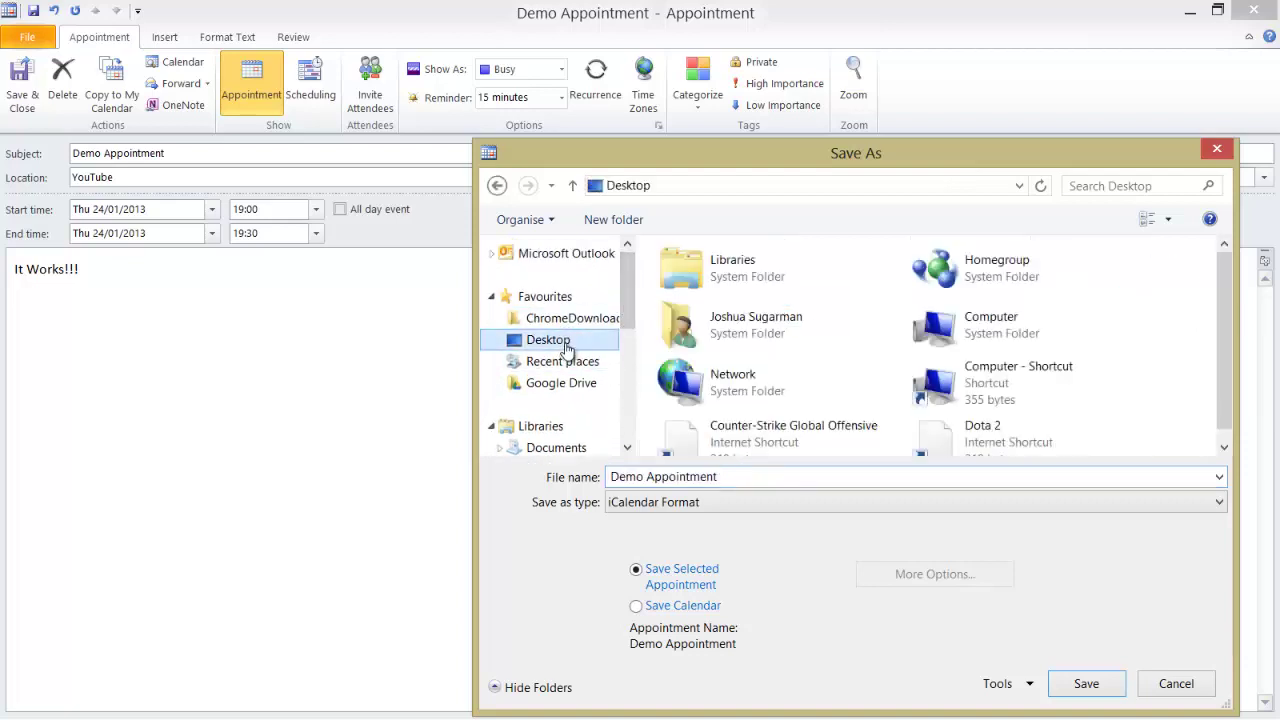
pyautogui.click(729, 477)
pyautogui.click(649, 476)
pyautogui.moveTo(649, 476); pyautogui.dragTo(789, 482)
pyautogui.press('BackSpace')
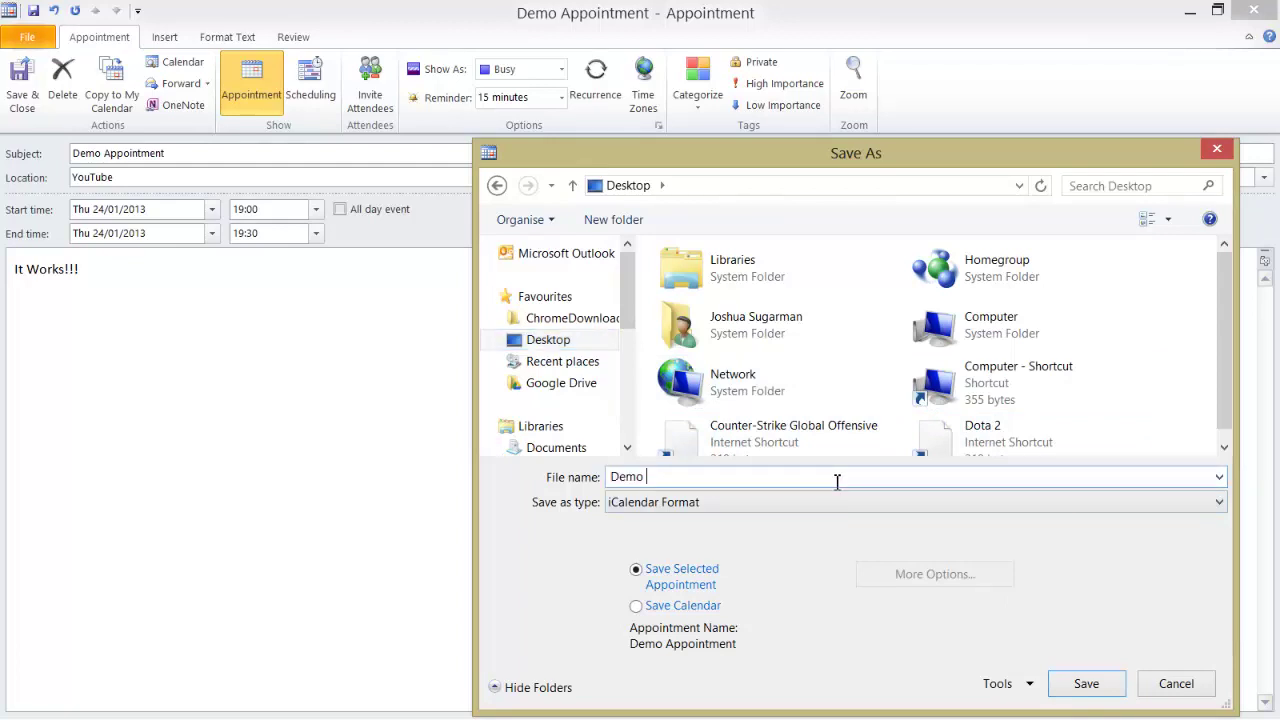
pyautogui.click(1078, 683)
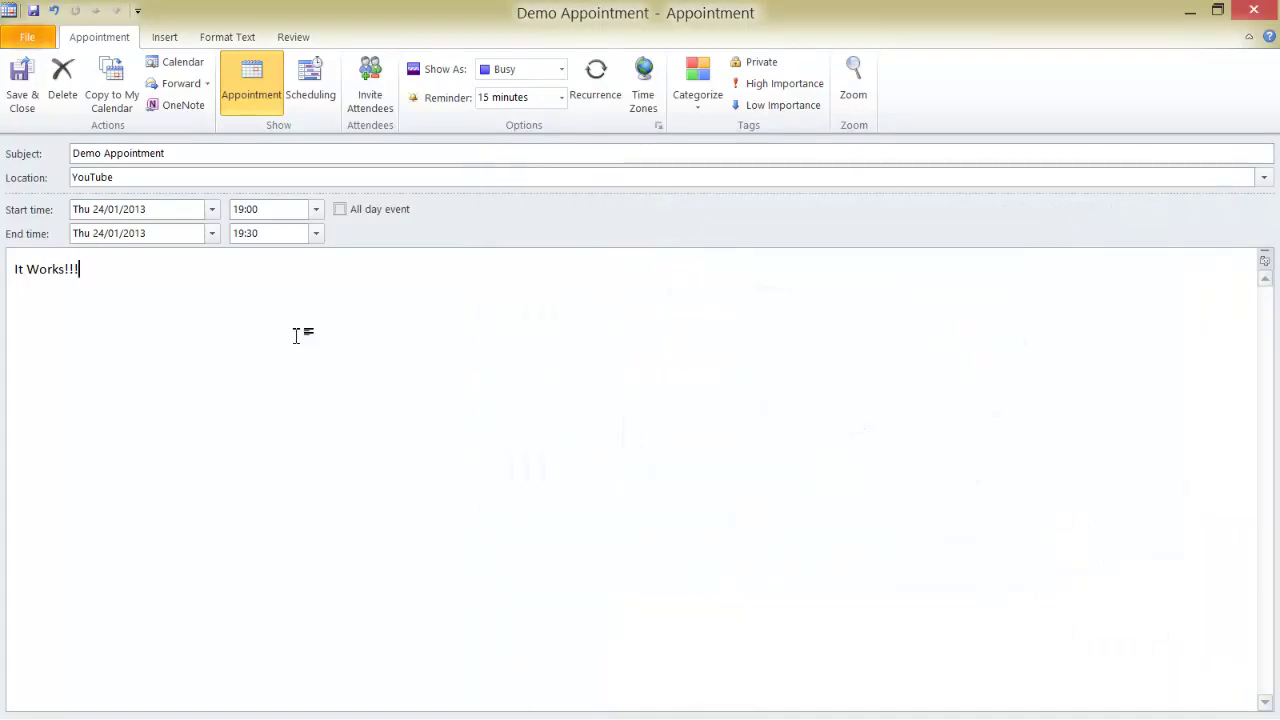
# - Close the appointment without saving changes and minimize Outlook to get back to BrainStudio
pyautogui.click(1255, 12)
pyautogui.click(630, 420)
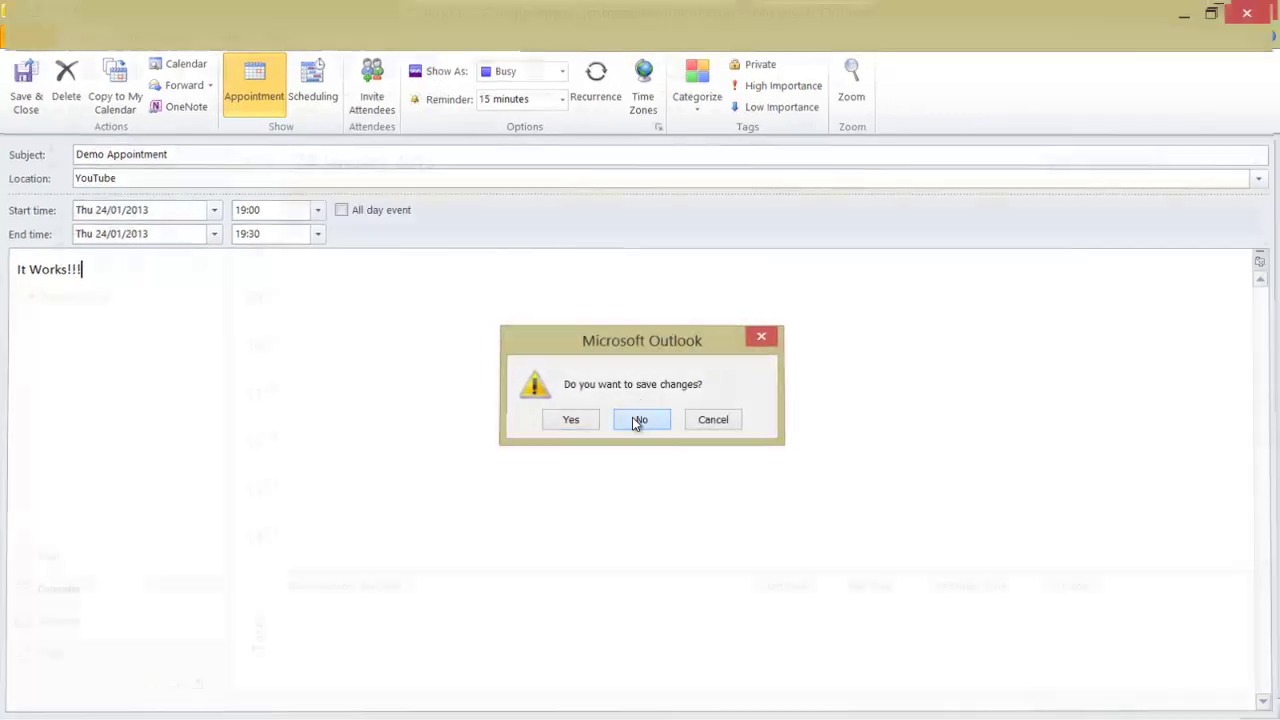
pyautogui.click(1189, 12)
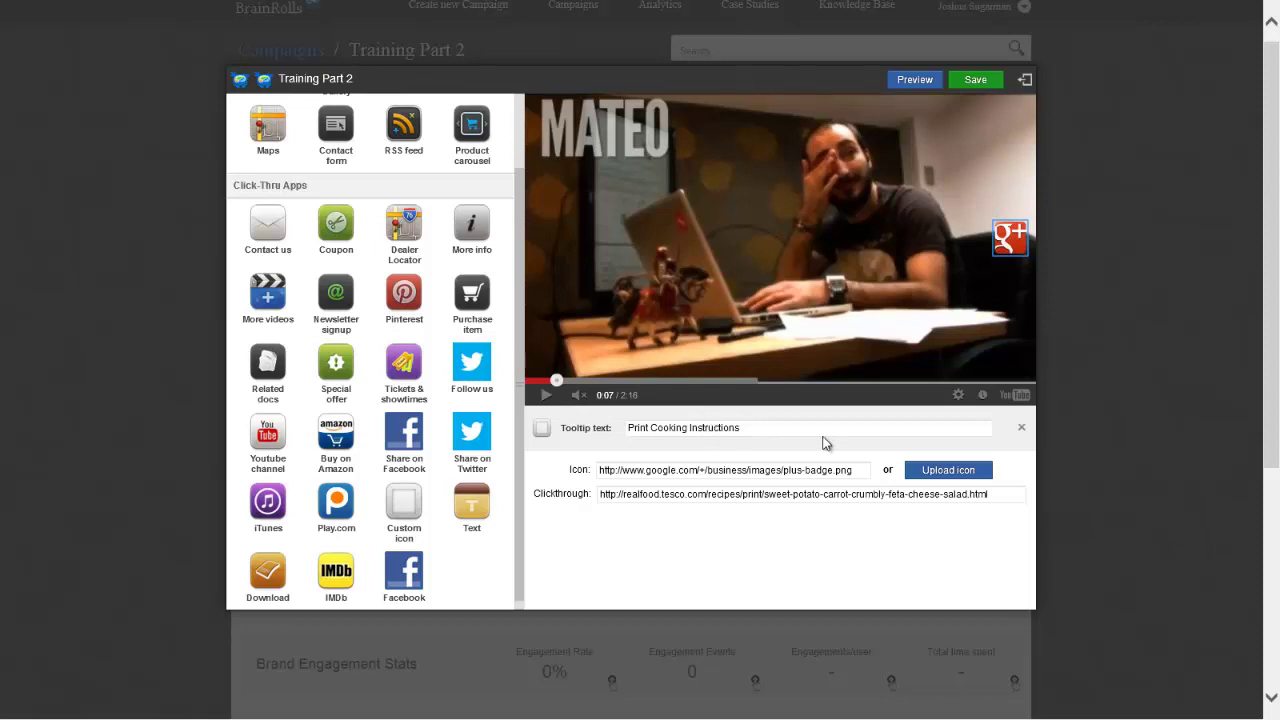
# - Set the custom icon's tooltip text to "Add Event to Calendar"
pyautogui.moveTo(827, 432); pyautogui.dragTo(577, 440)
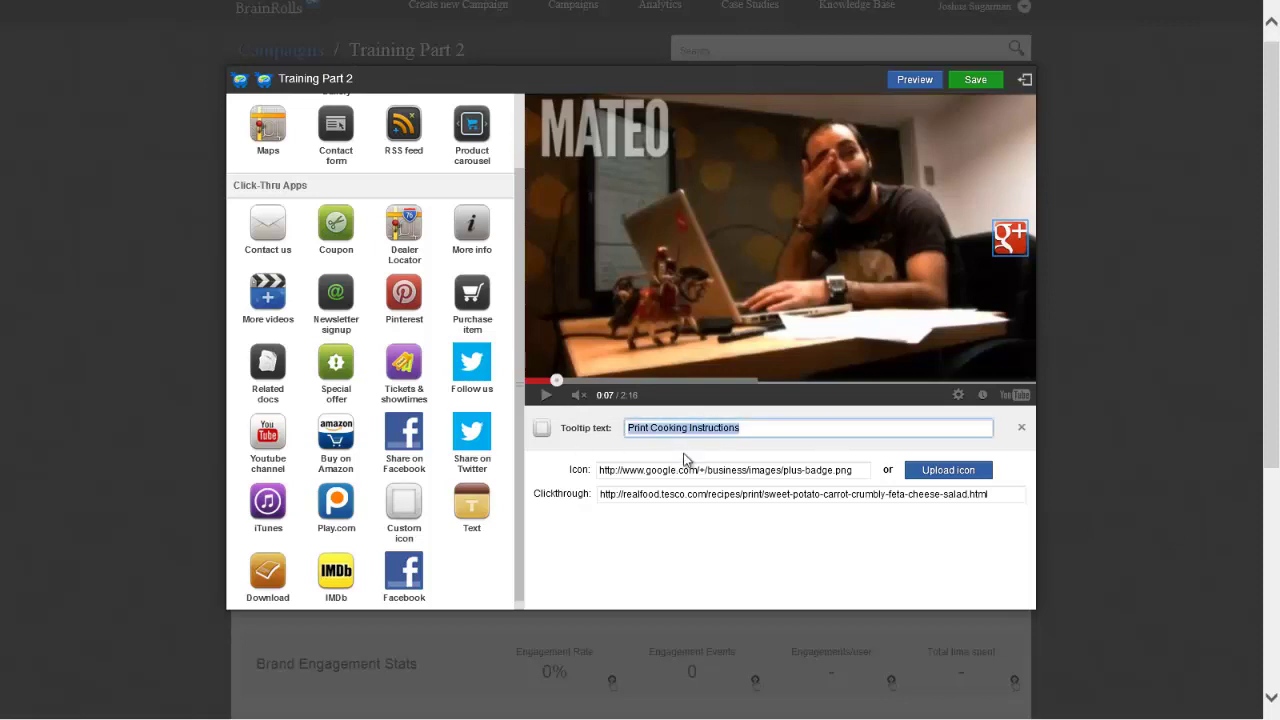
pyautogui.write('A')
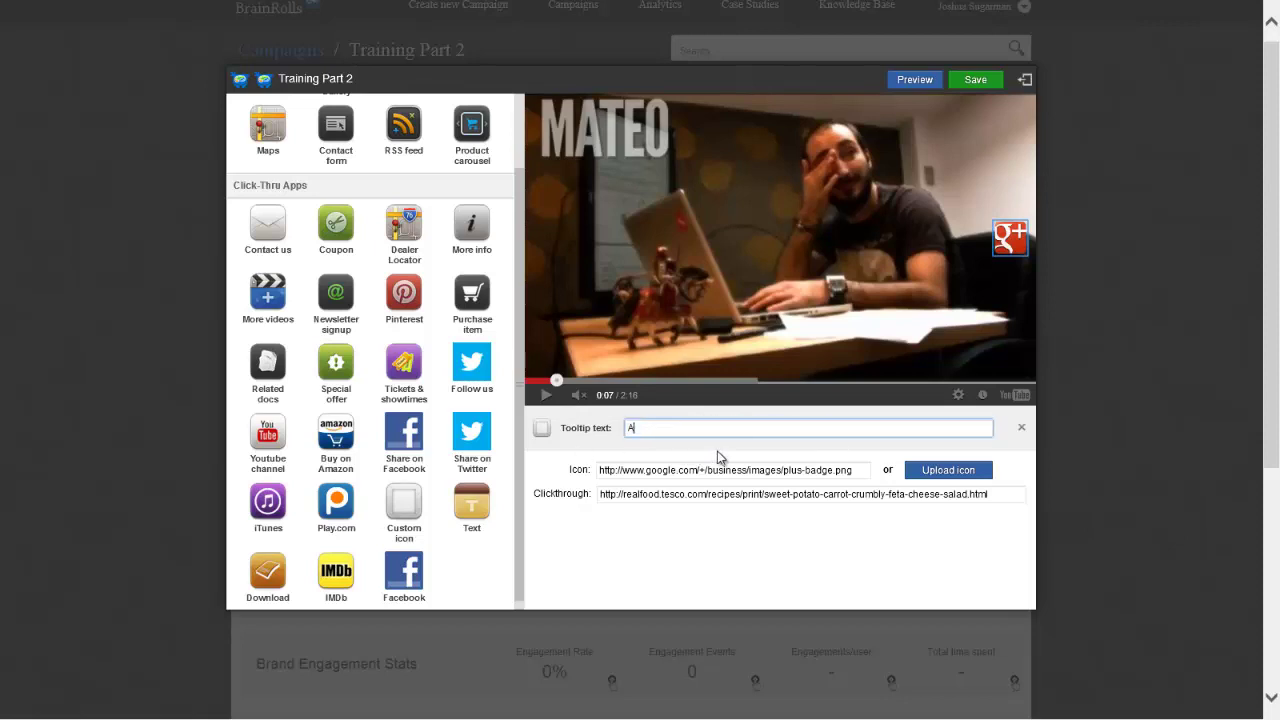
pyautogui.write('dd Event to Calendar')
# - Set the icon's clickthrough to the address of the Demo.ics file hosted on brainient-bucket.s3.amazonaws.com and save the video
pyautogui.click(678, 496)
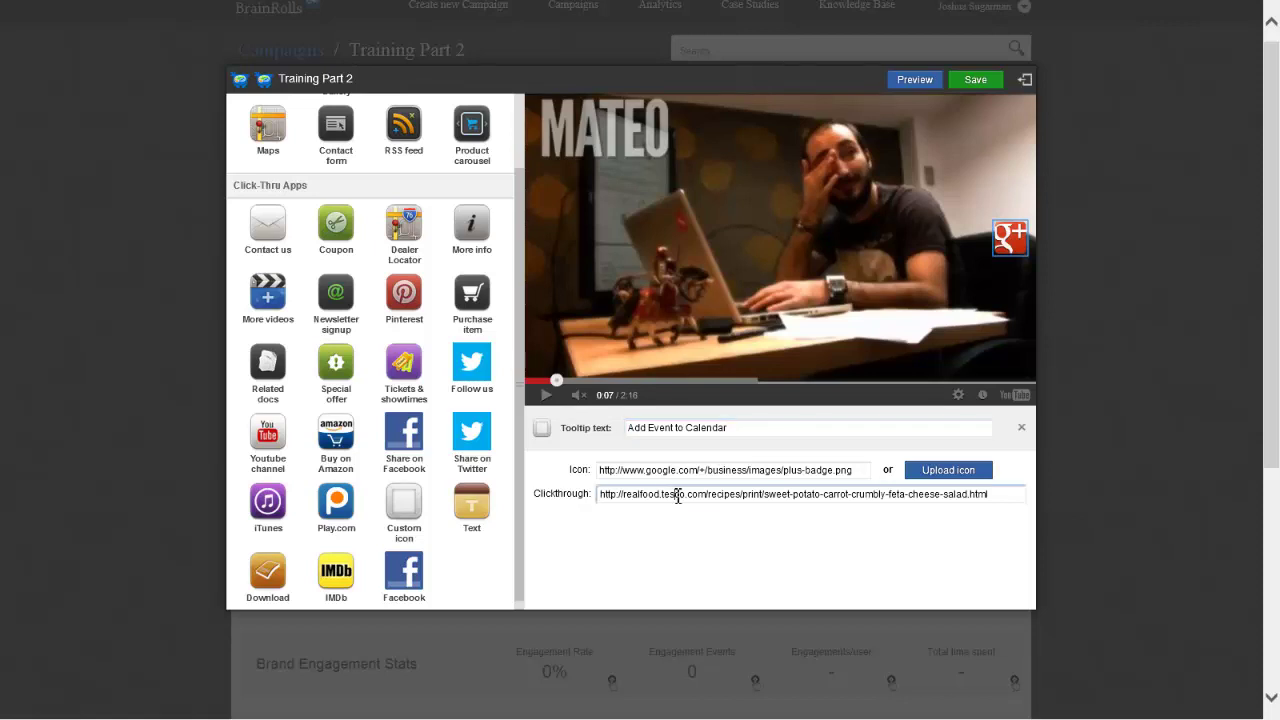
pyautogui.hotkey('ctrl', 'a')
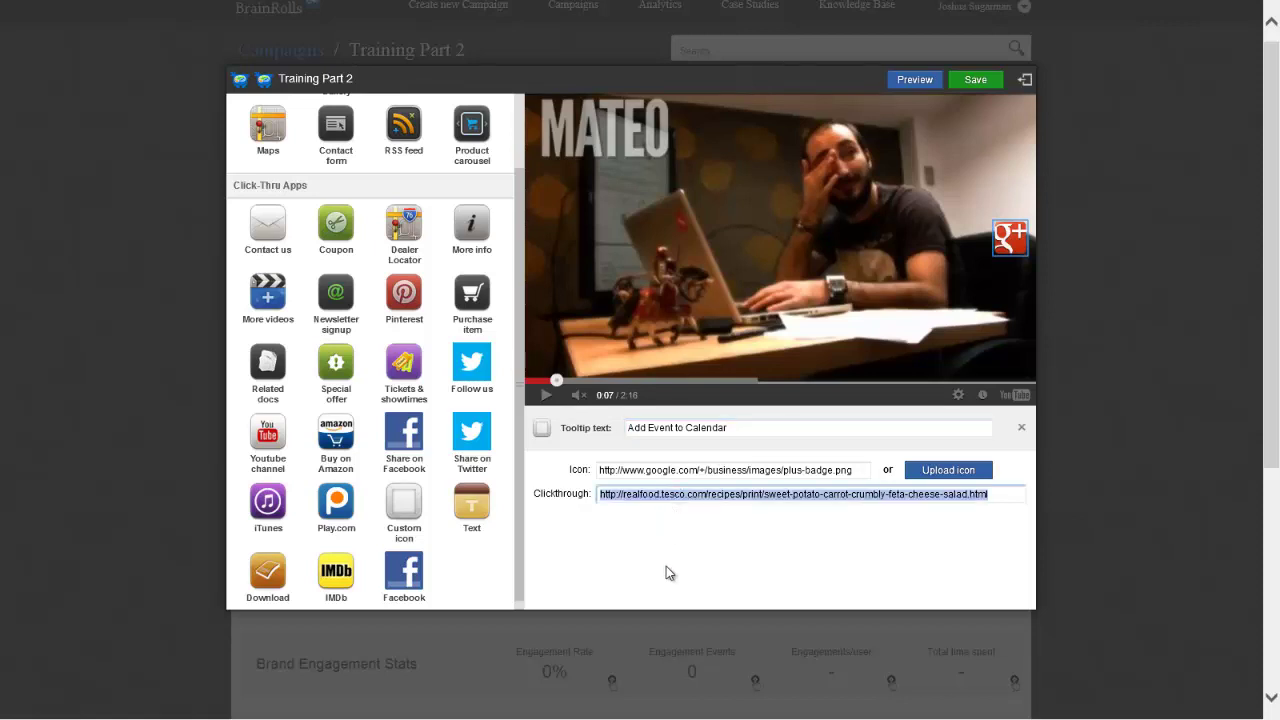
pyautogui.write('https://brainient-bucket.s3.amazonaws.com/Josh/Demo.ics')
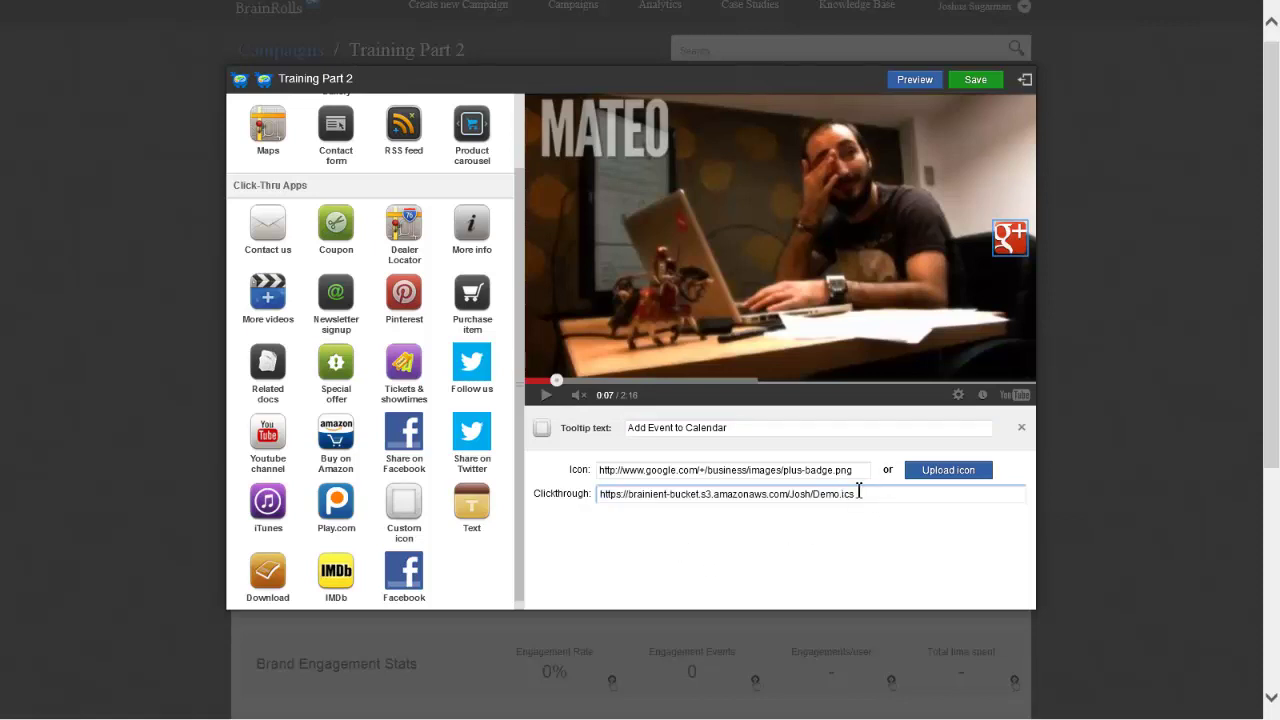
pyautogui.moveTo(856, 493); pyautogui.dragTo(595, 493)
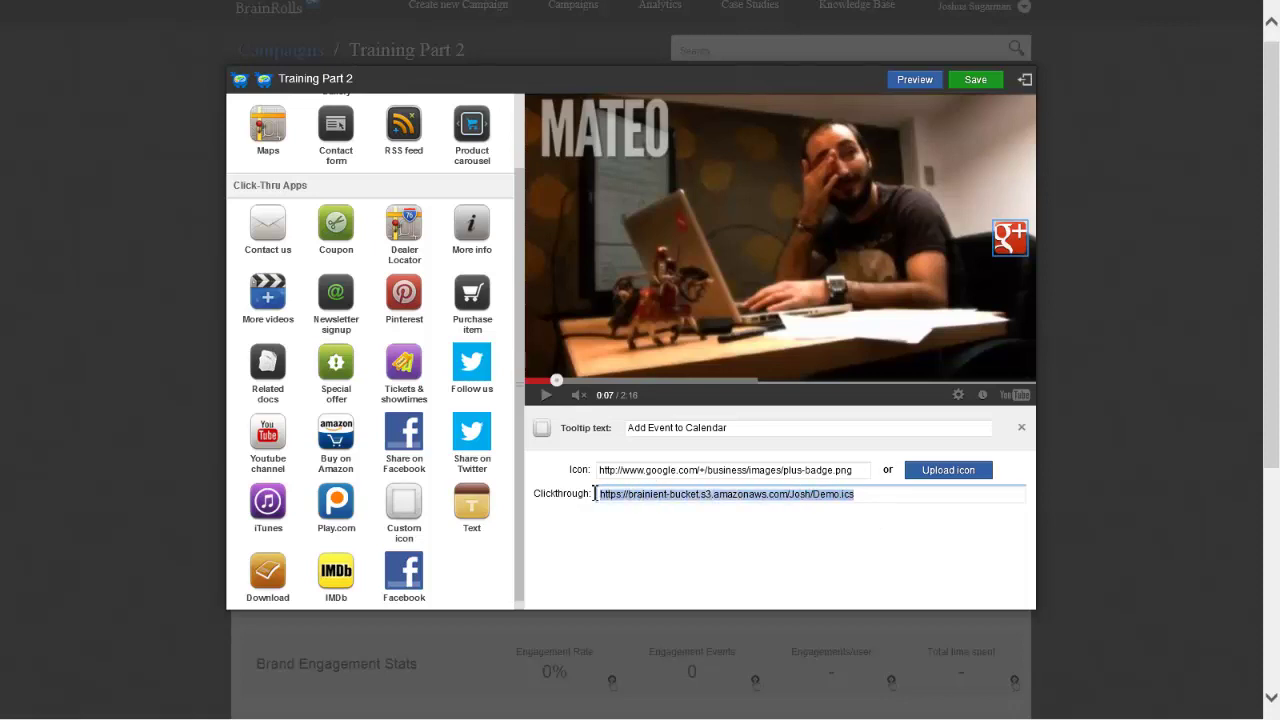
pyautogui.click(747, 502)
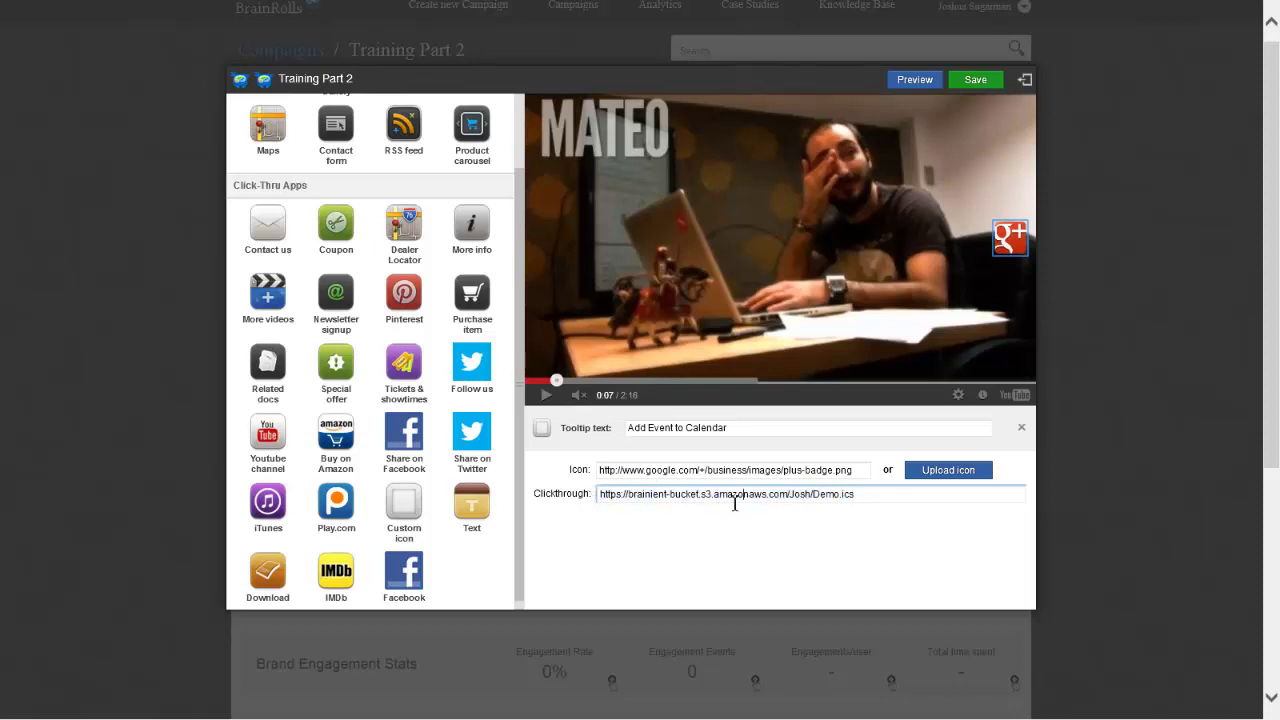
pyautogui.click(966, 86)
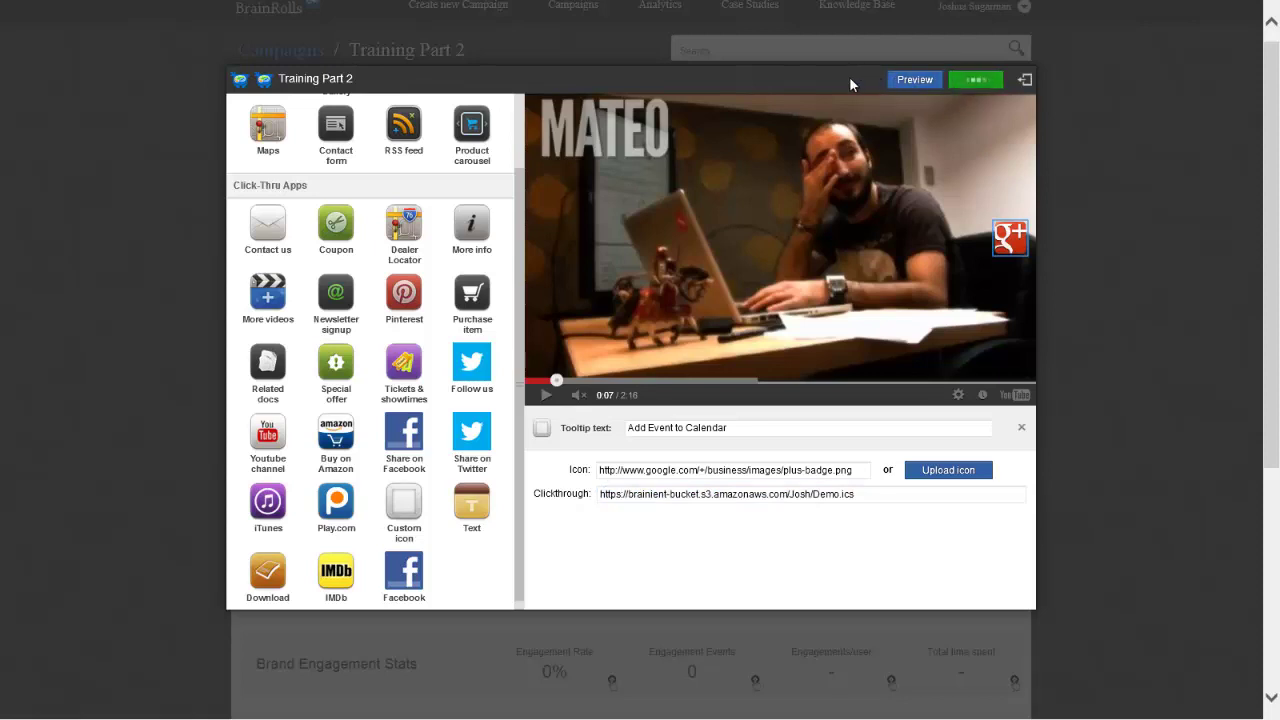
# - Preview the video, test the icon's calendar link, and open the offered Demo.ics file
pyautogui.click(936, 86)
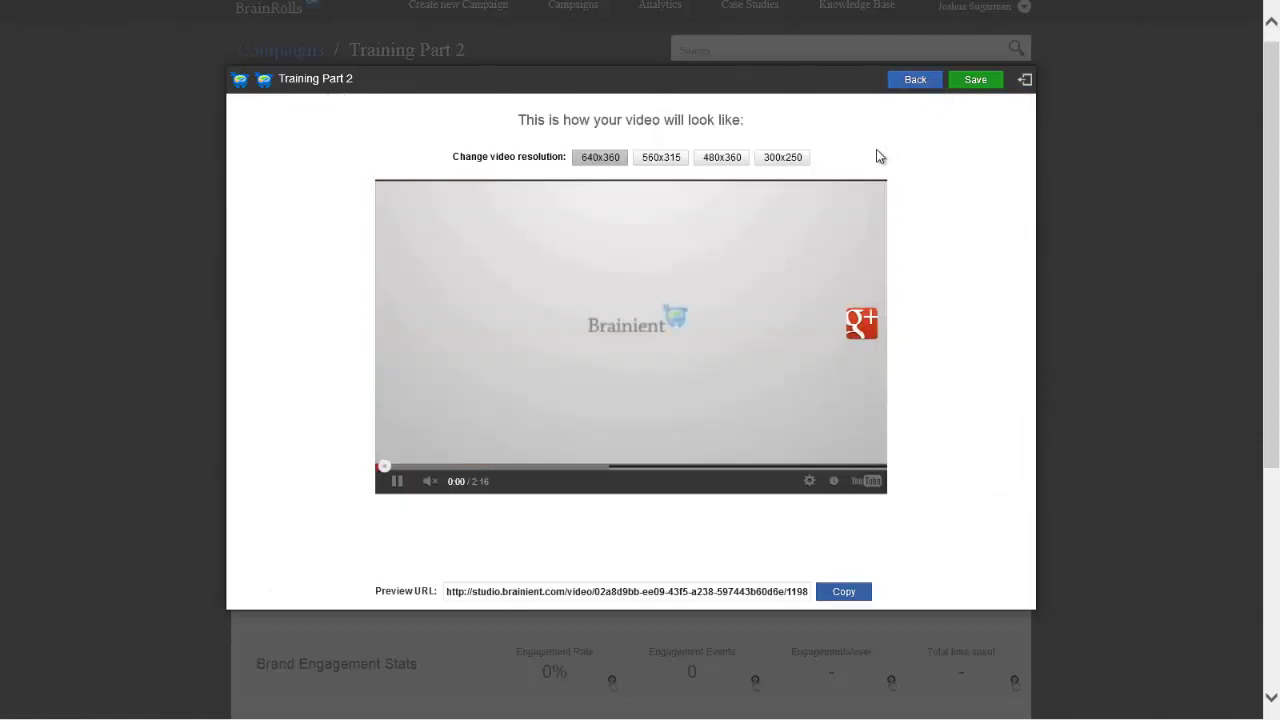
pyautogui.click(869, 327)
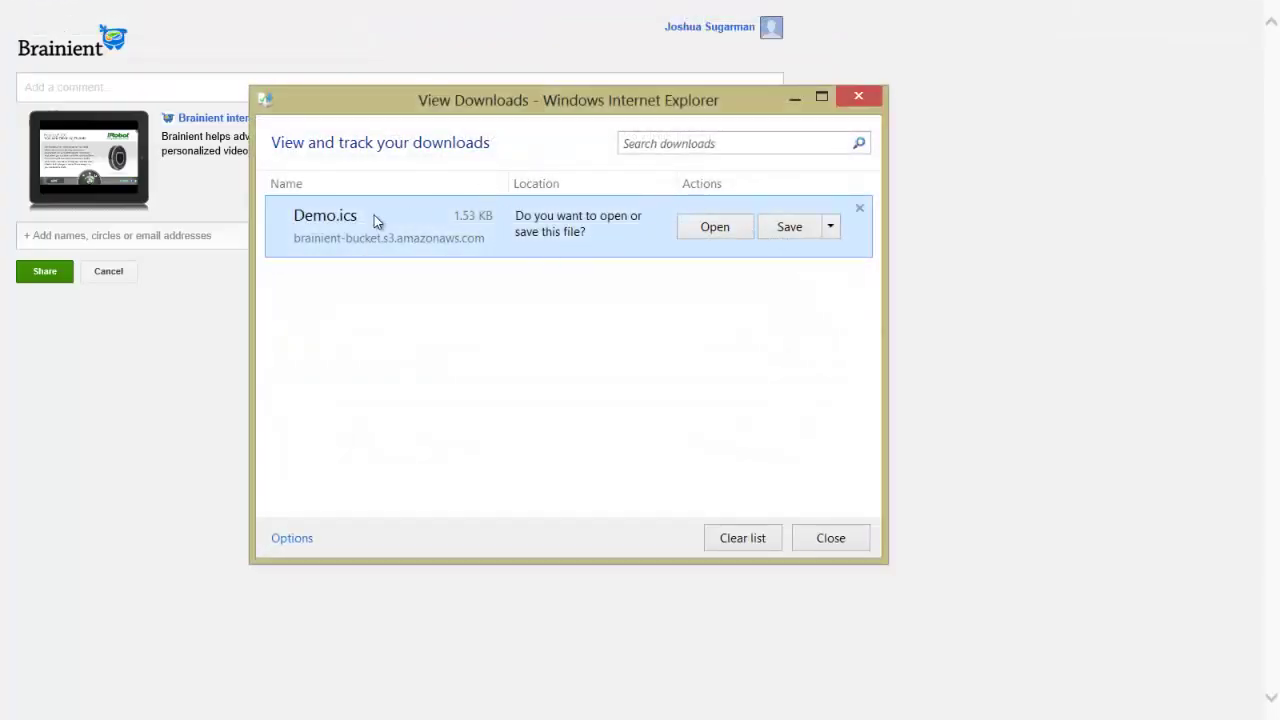
pyautogui.click(714, 229)
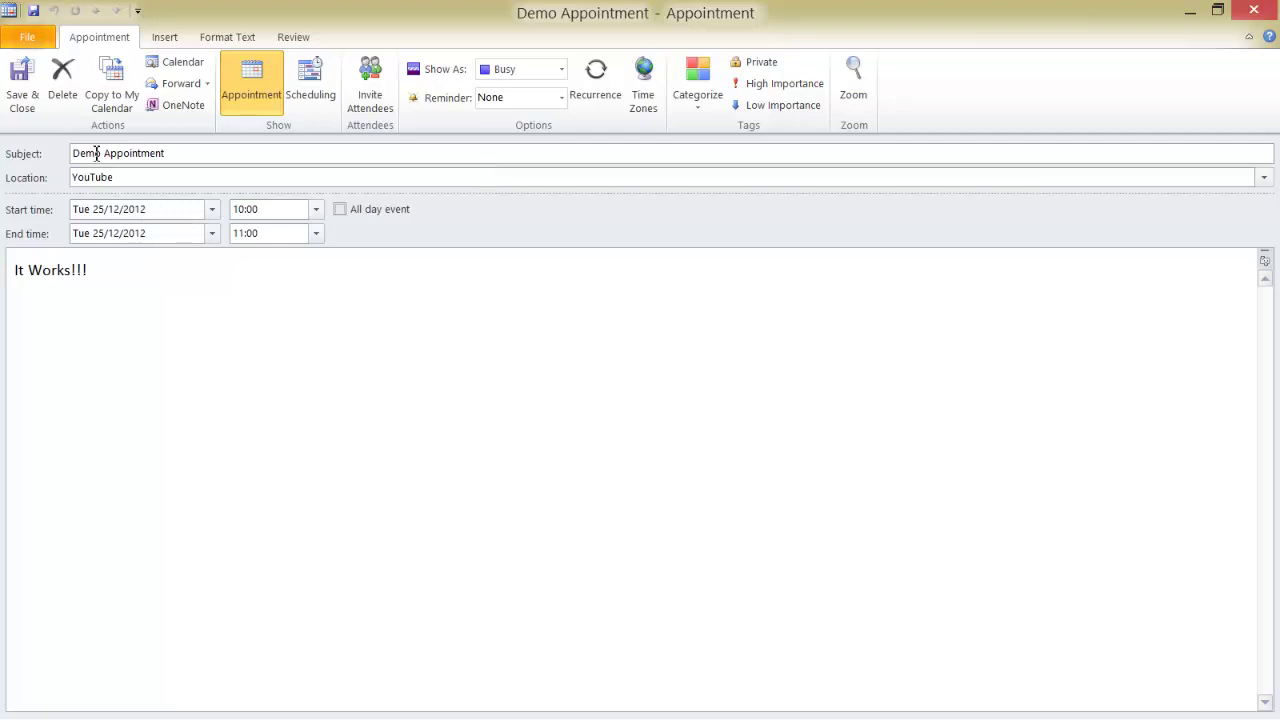
# - Close the demo appointment and the downloads list, cancel the Google+ share, and close its tab
pyautogui.click(111, 303)
pyautogui.click(4, 267)
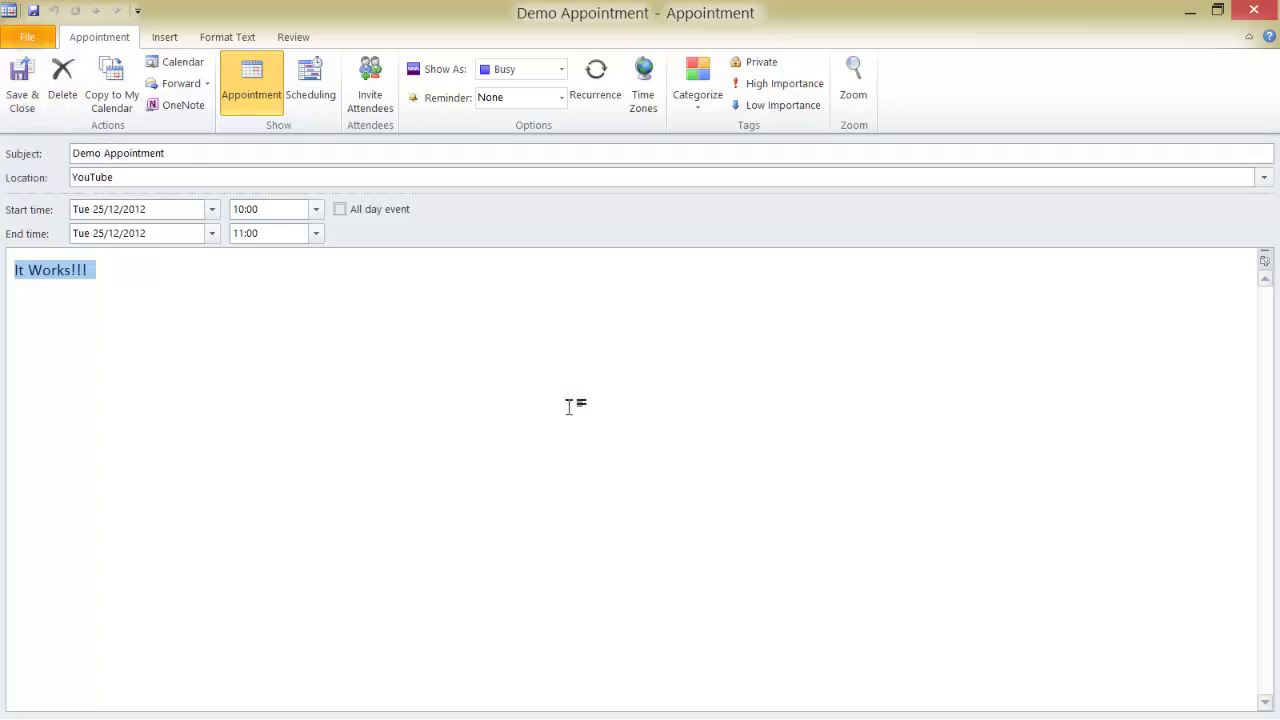
pyautogui.click(1251, 14)
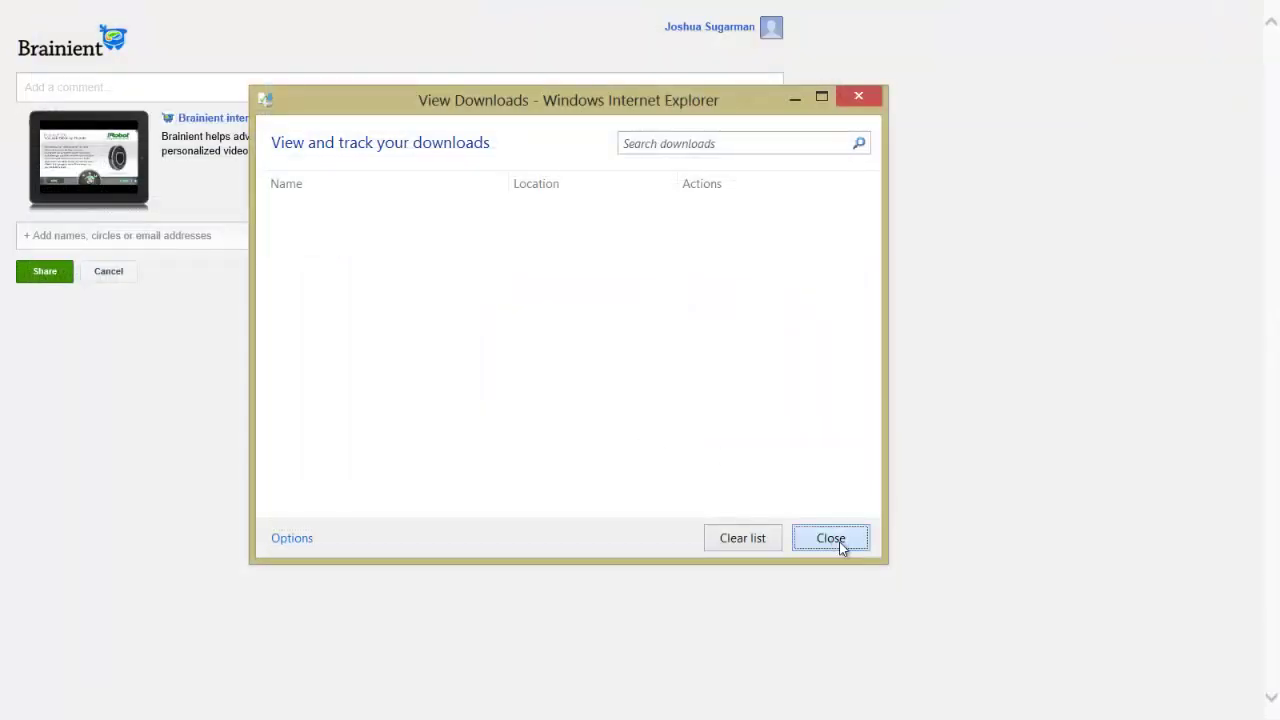
pyautogui.click(836, 543)
pyautogui.click(122, 273)
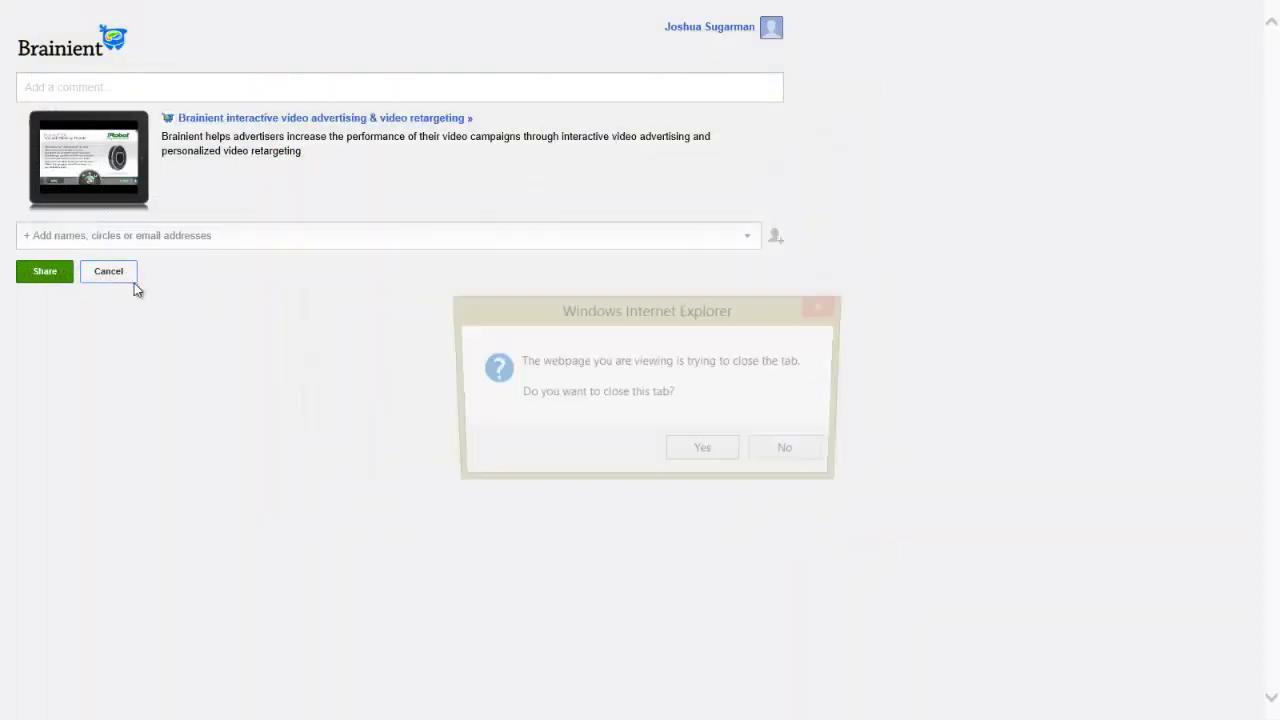
pyautogui.click(714, 458)
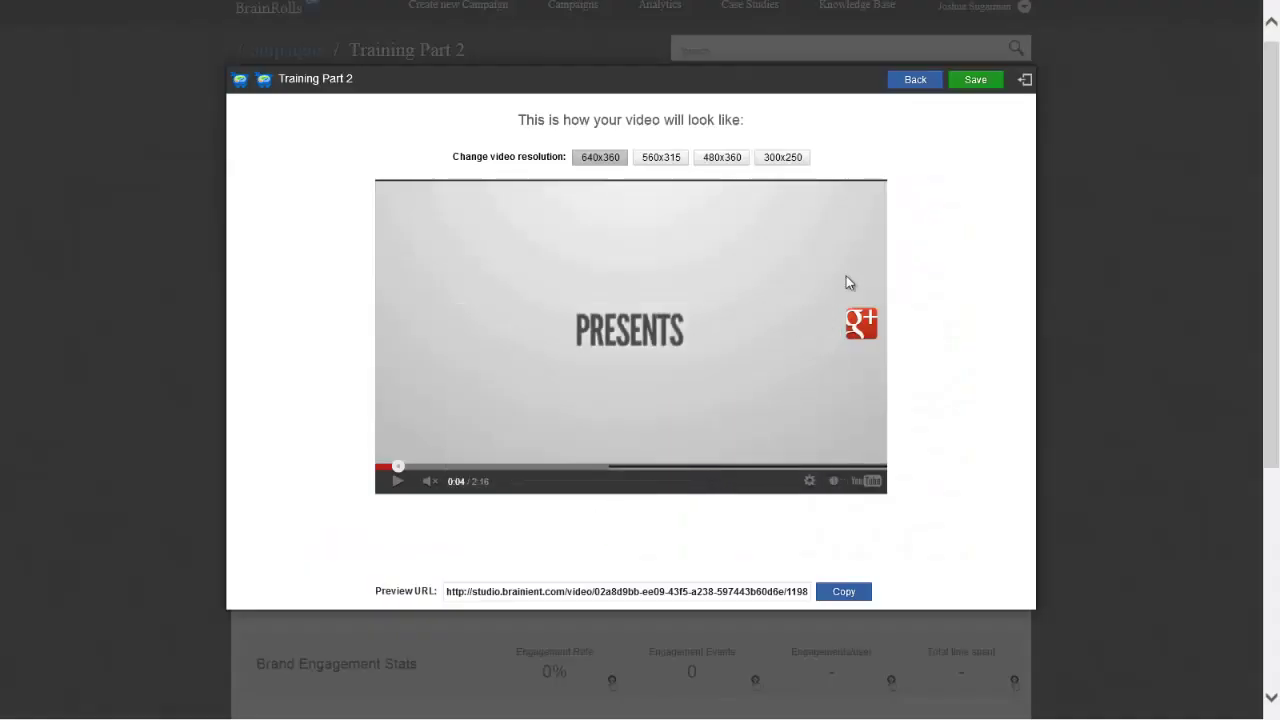
# - Return from the preview to the editor, remove the custom icon, and exit the Training Part 2 studio
pyautogui.click(914, 80)
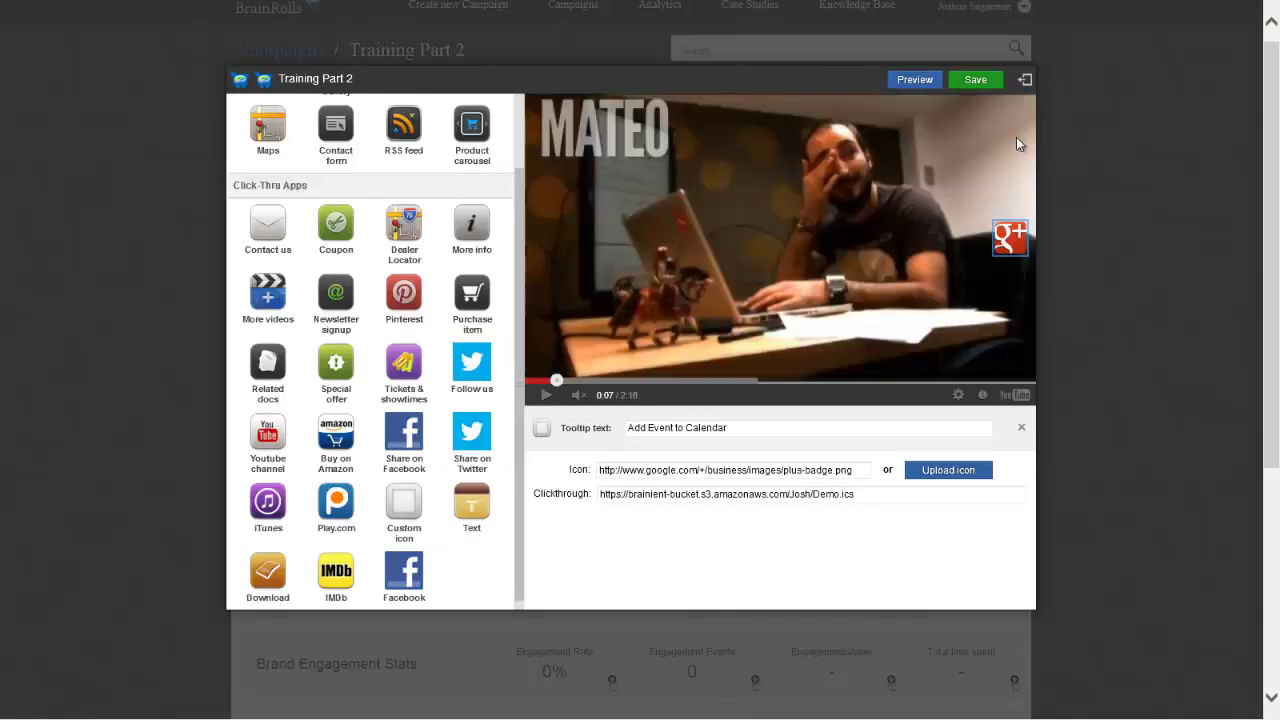
pyautogui.click(1021, 427)
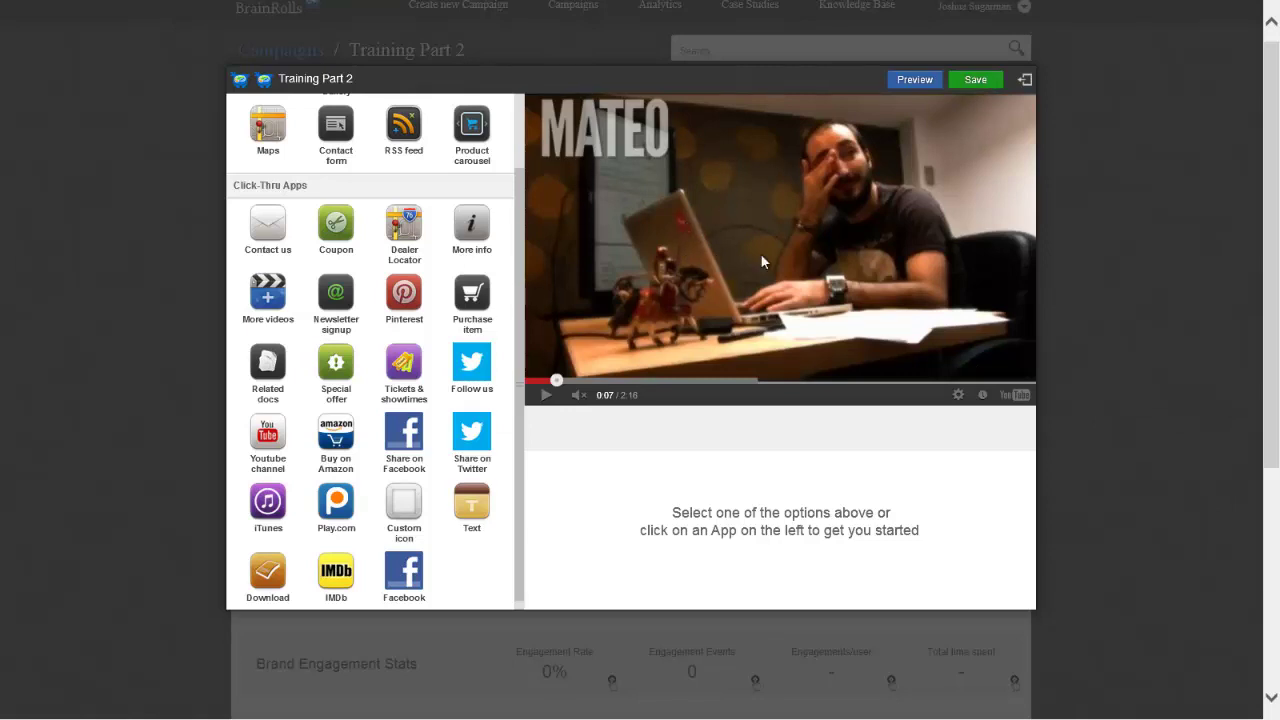
pyautogui.click(1025, 80)
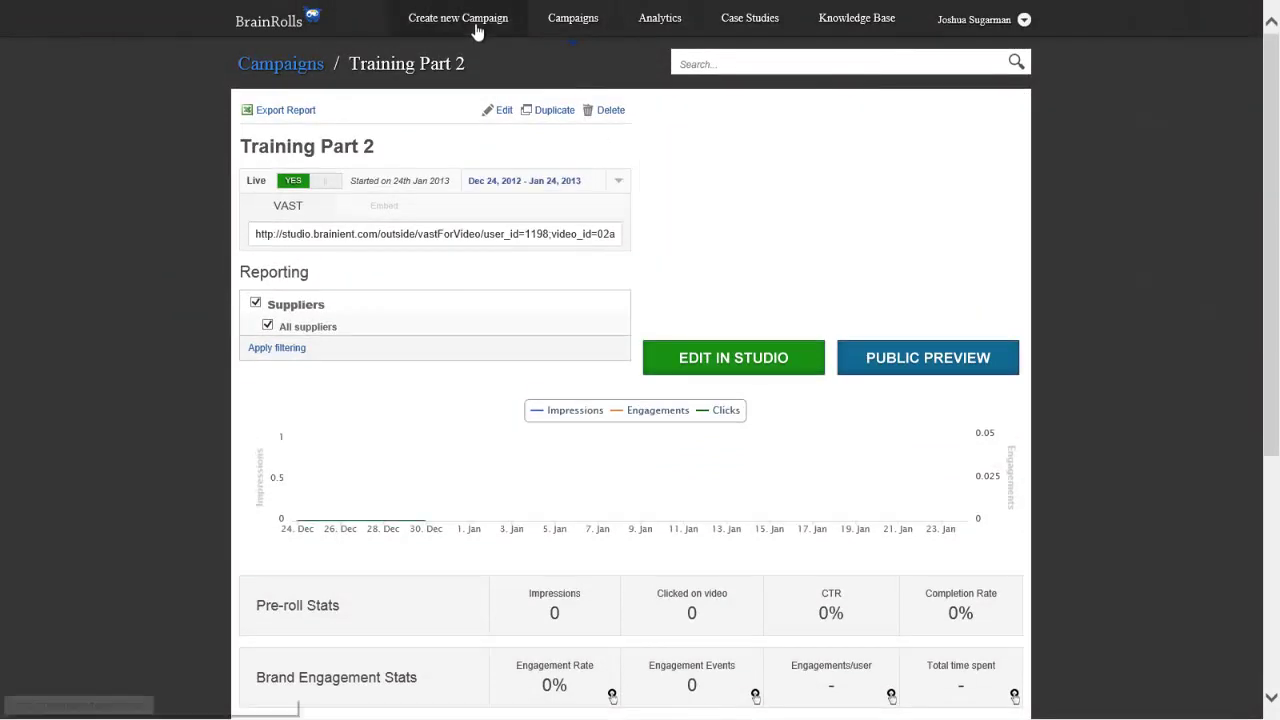
# - Create a new campaign titled "Ad Selector Demo 1" with the No Video option
pyautogui.click(477, 24)
pyautogui.click(425, 132)
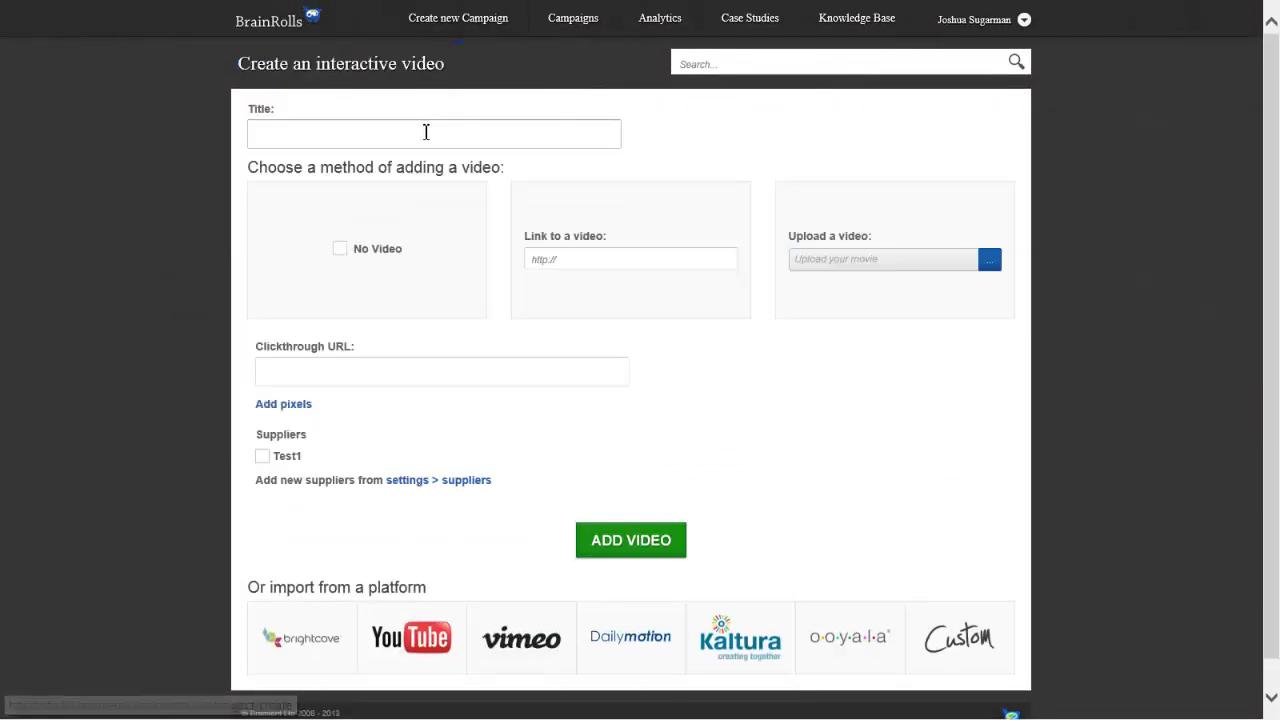
pyautogui.write('Ad')
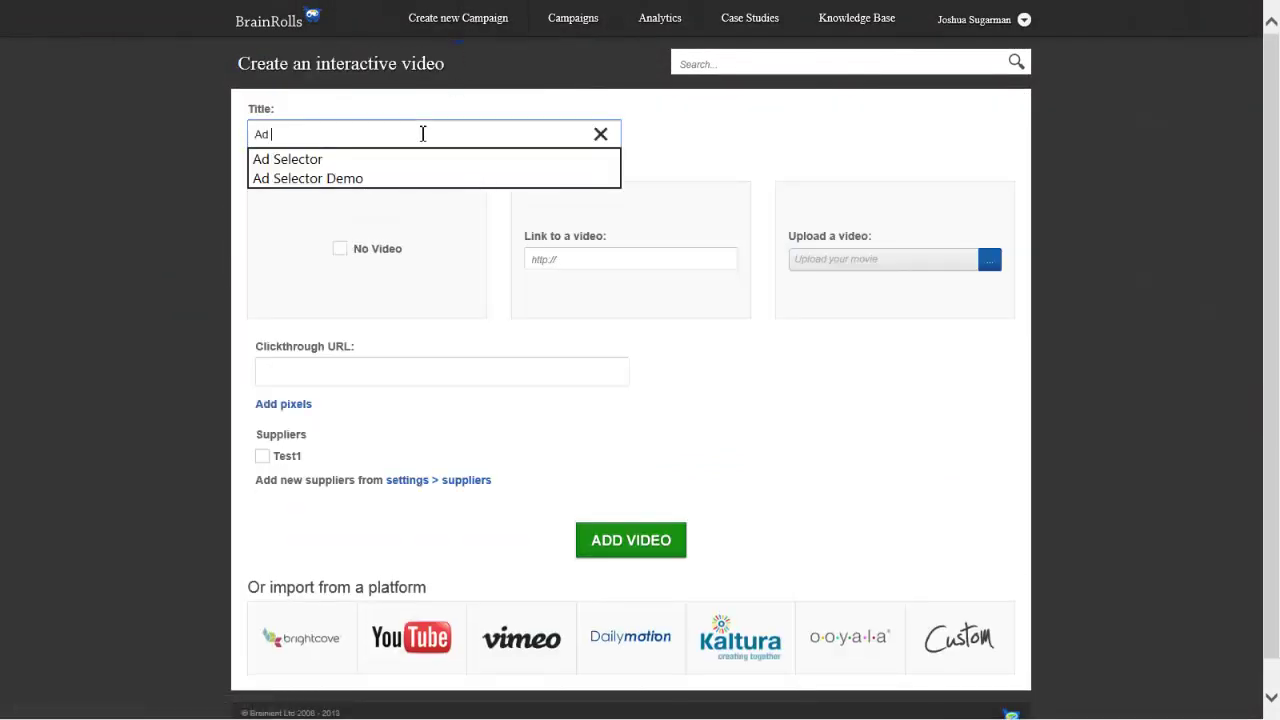
pyautogui.click(418, 178)
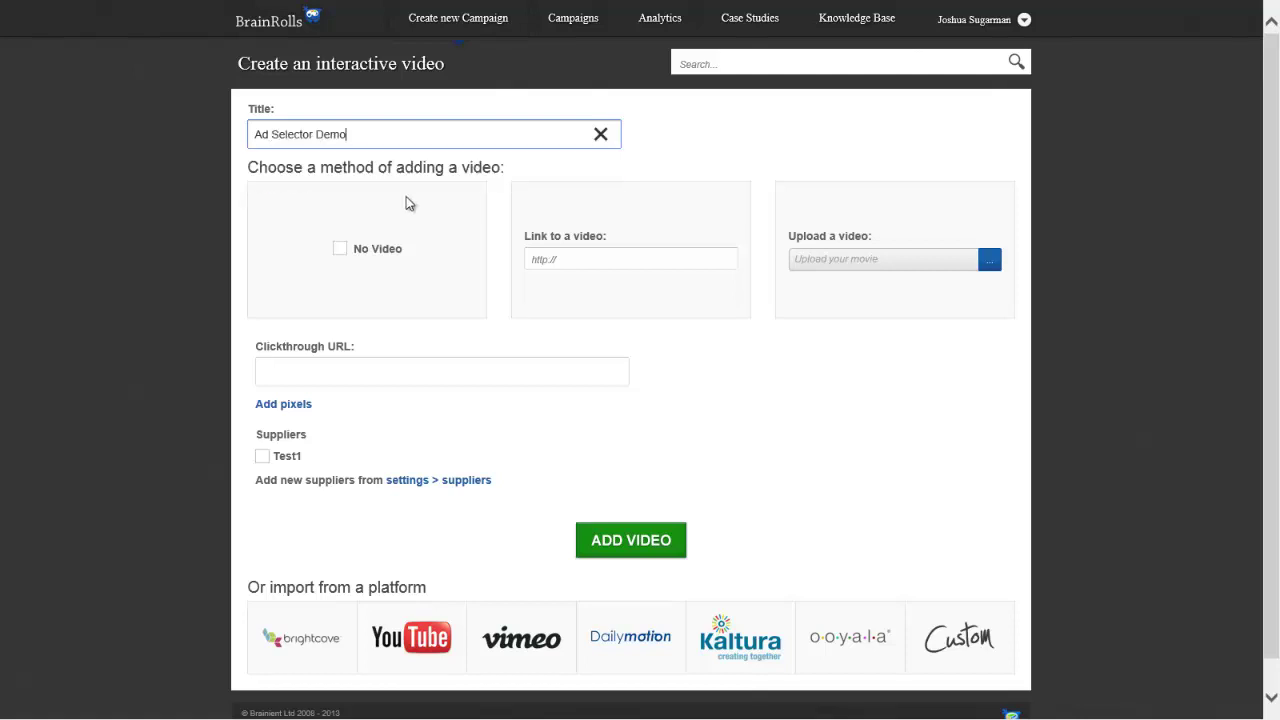
pyautogui.write('1')
pyautogui.click(340, 248)
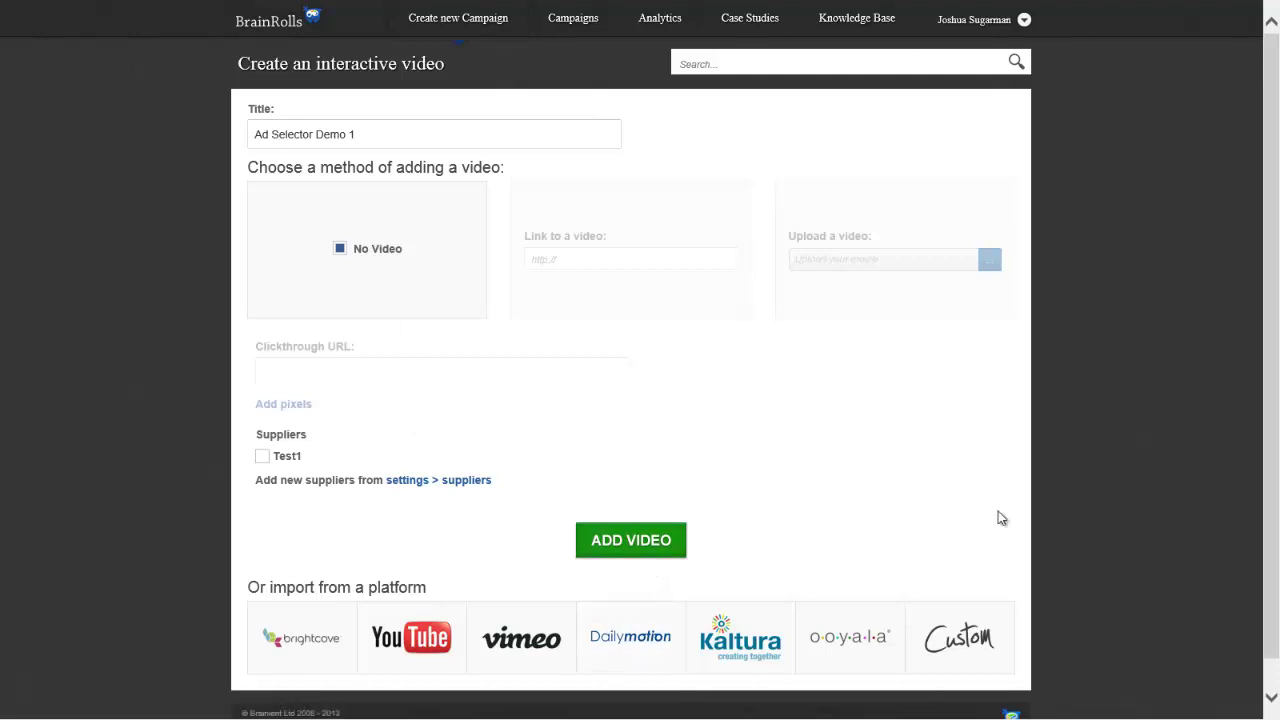
pyautogui.click(628, 542)
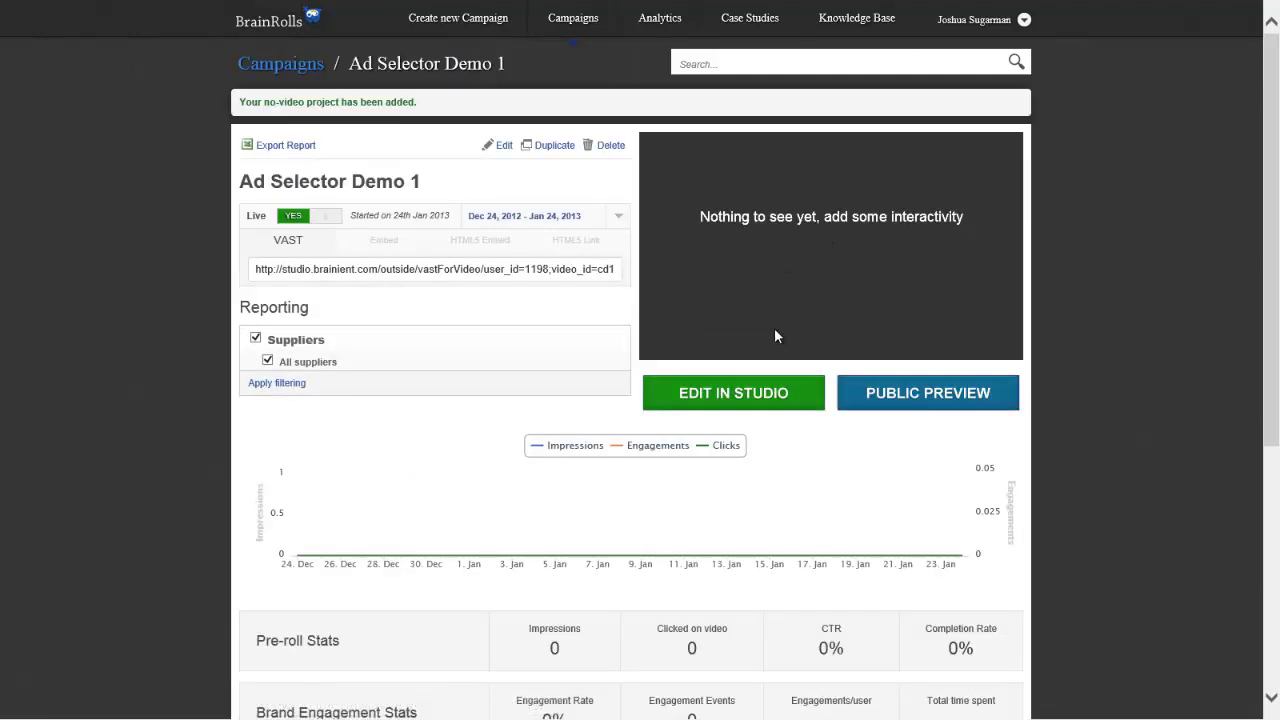
# - Open Ad Selector Demo 1 for editing in the studio and add the Ad-selector app
pyautogui.click(758, 385)
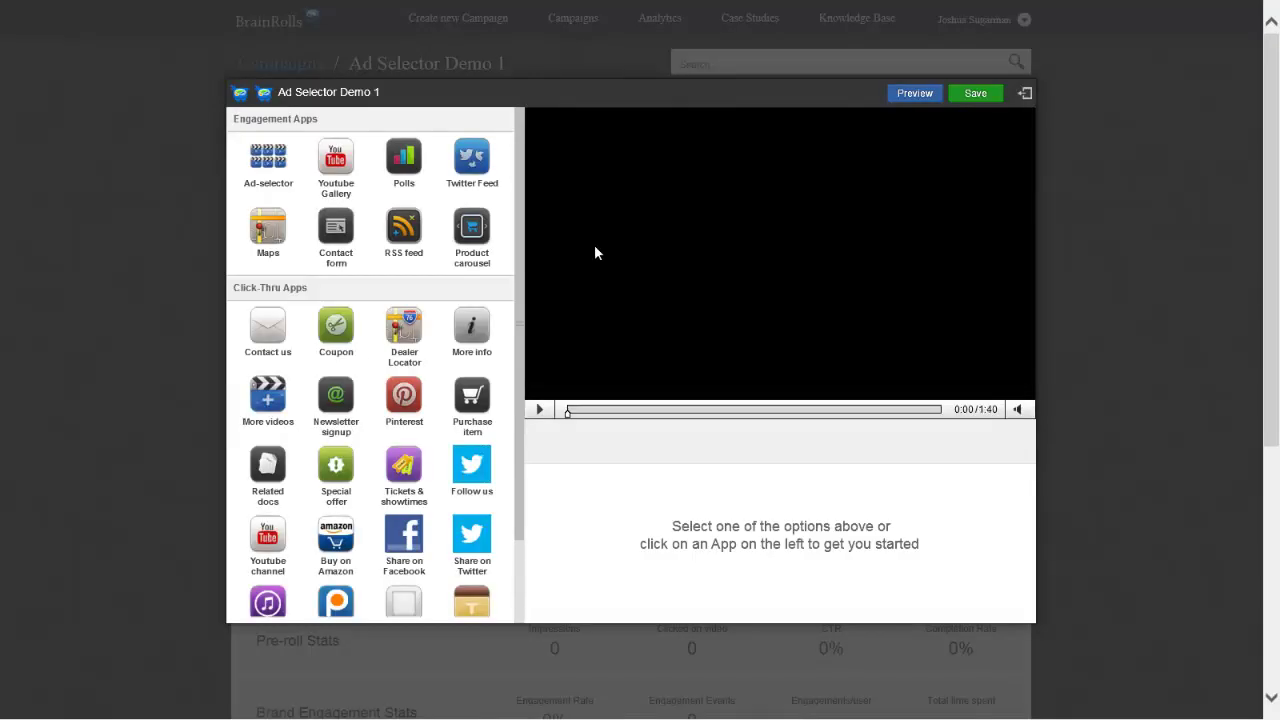
pyautogui.click(276, 168)
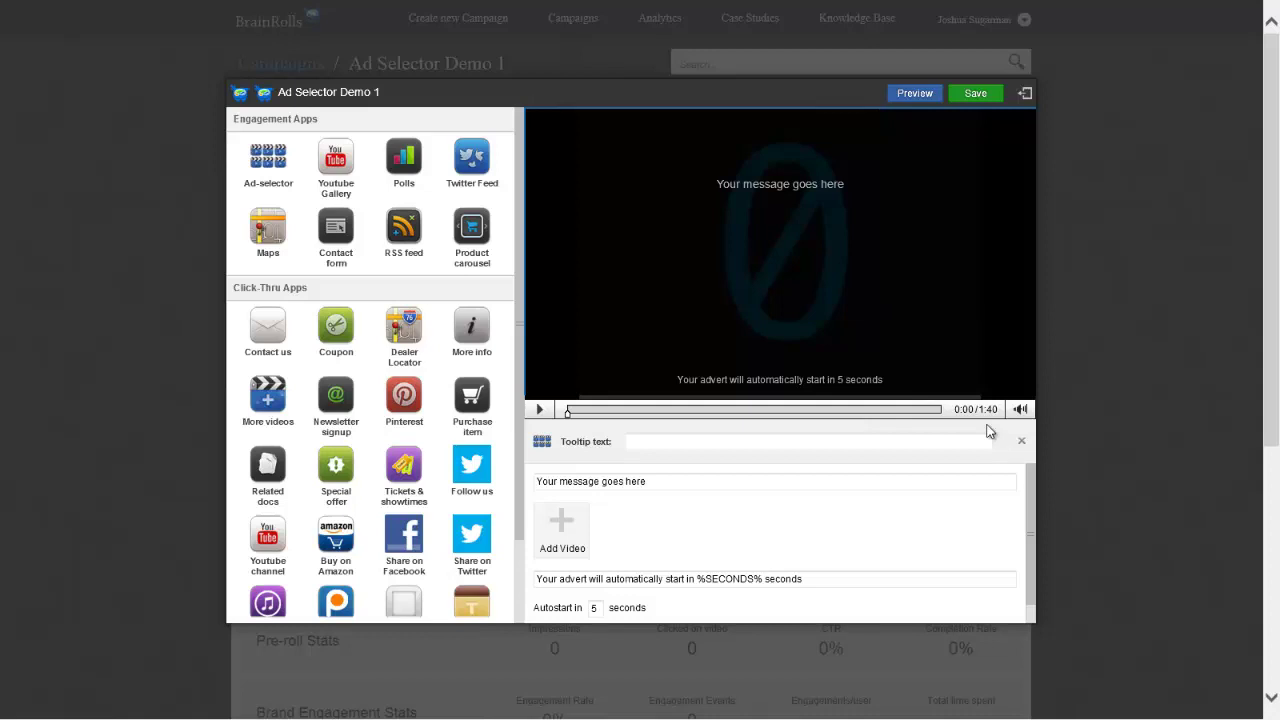
pyautogui.click(882, 450)
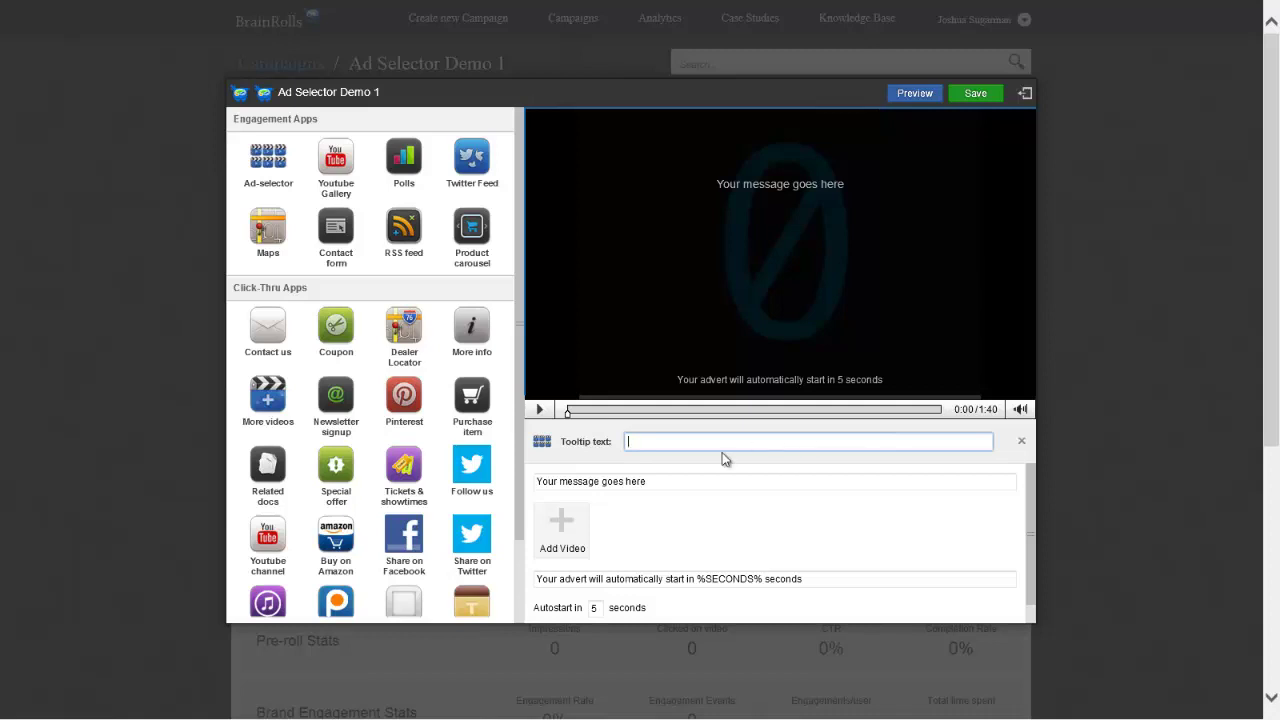
# - Replace the ad selector's placeholder message with "Please choose a video from the following:"
pyautogui.moveTo(683, 483); pyautogui.dragTo(535, 483)
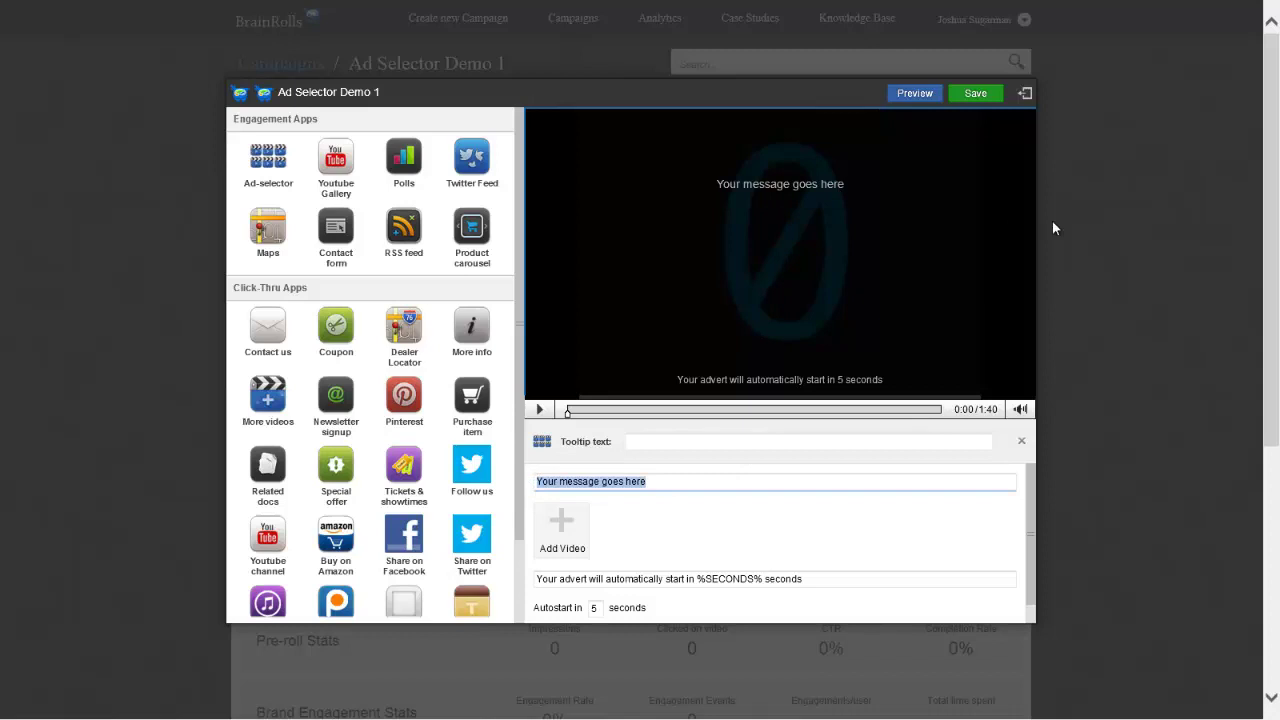
pyautogui.write('Please choose ')
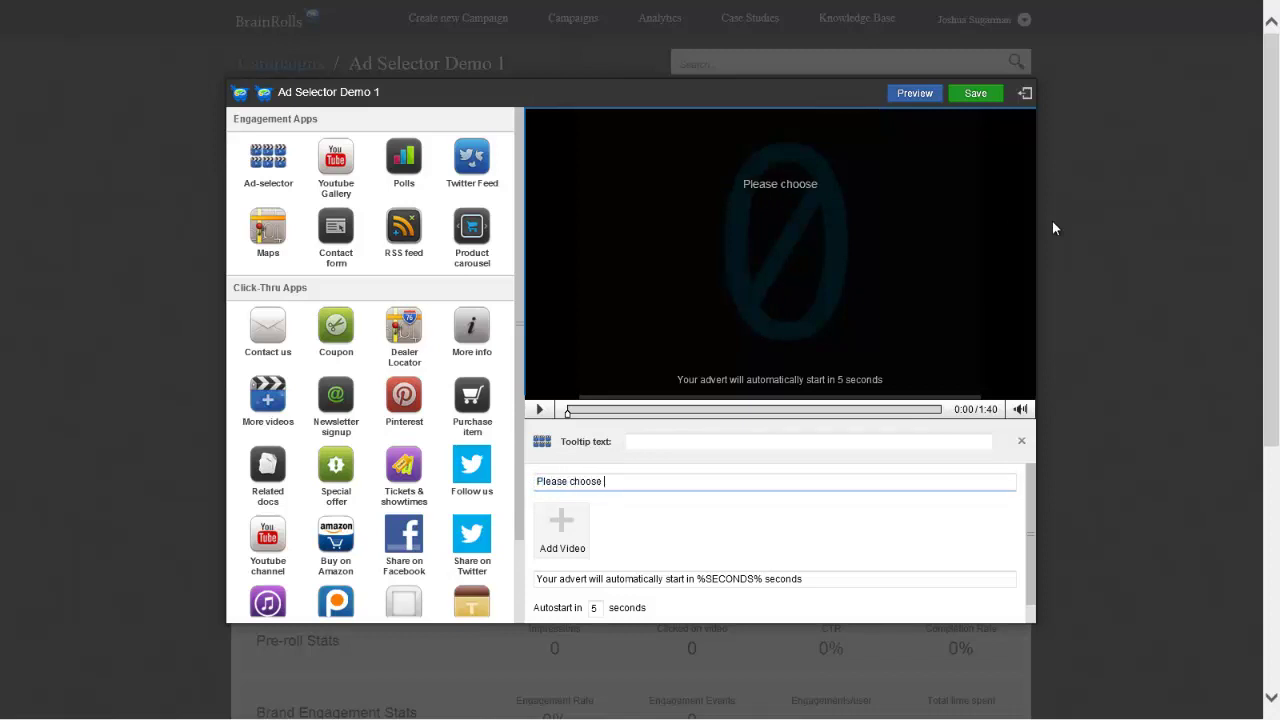
pyautogui.write('a video from')
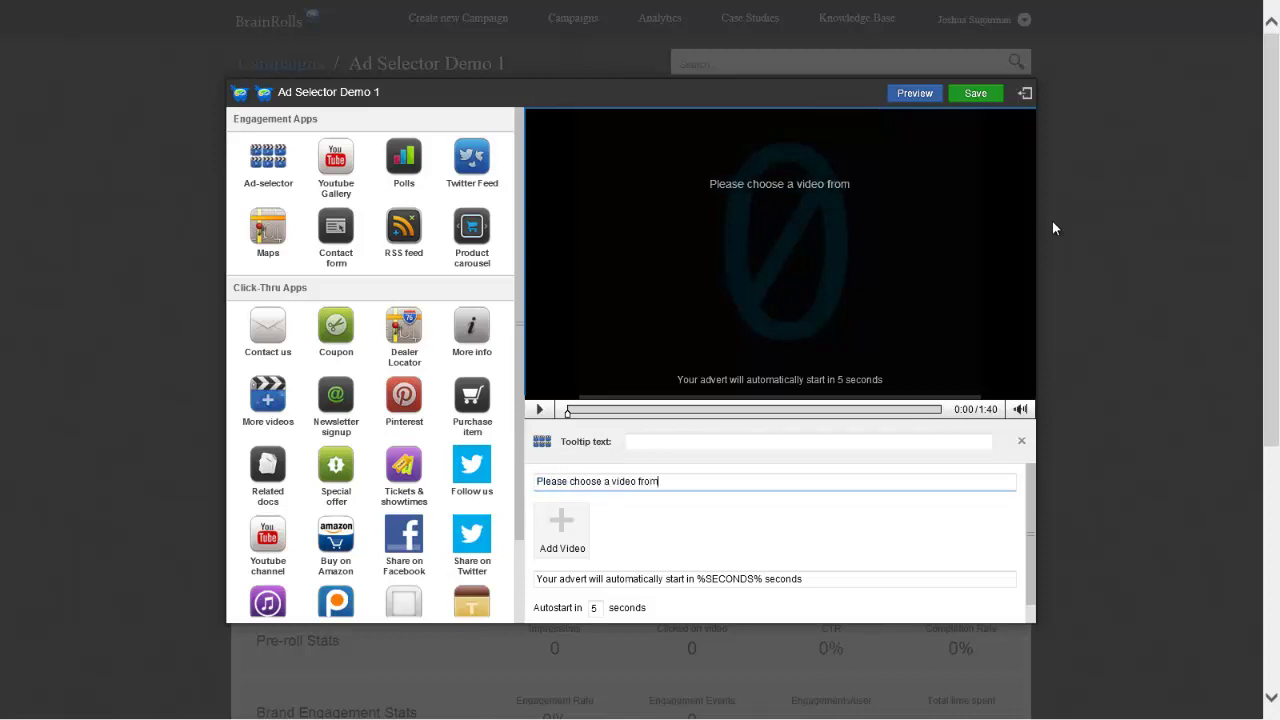
pyautogui.write(' the')
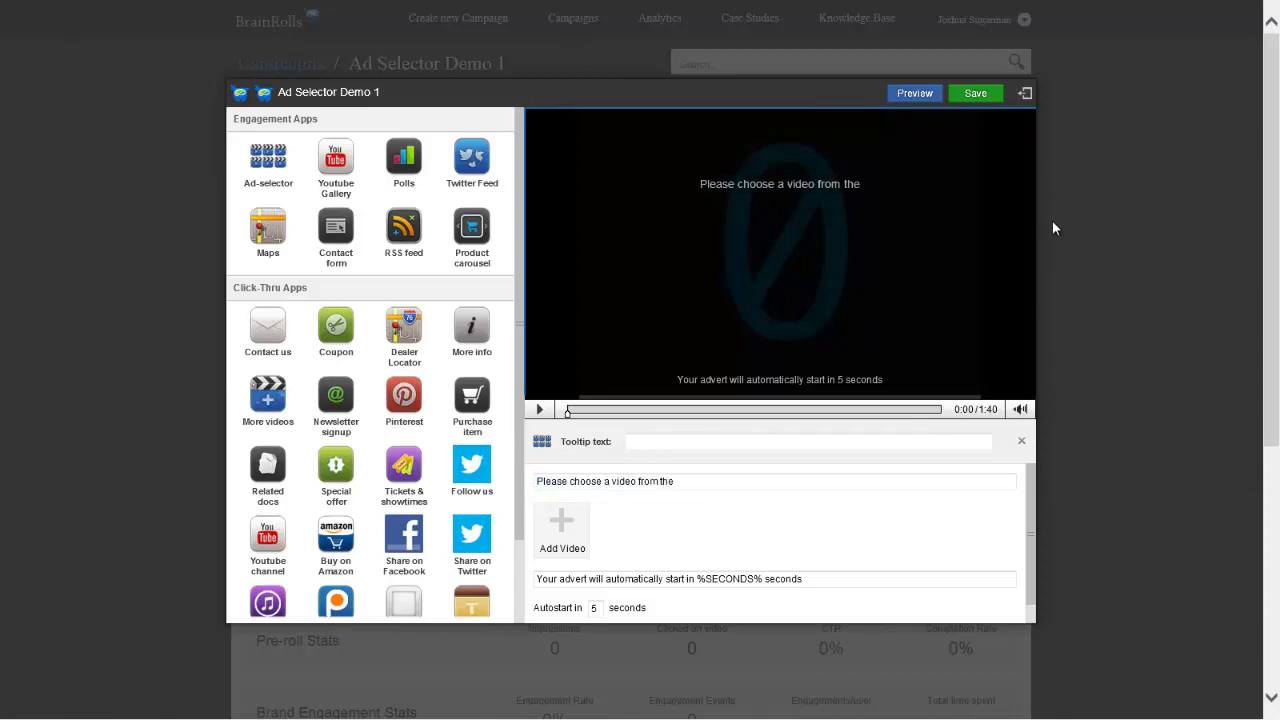
pyautogui.tripleClick(847, 481)
pyautogui.write('fo')
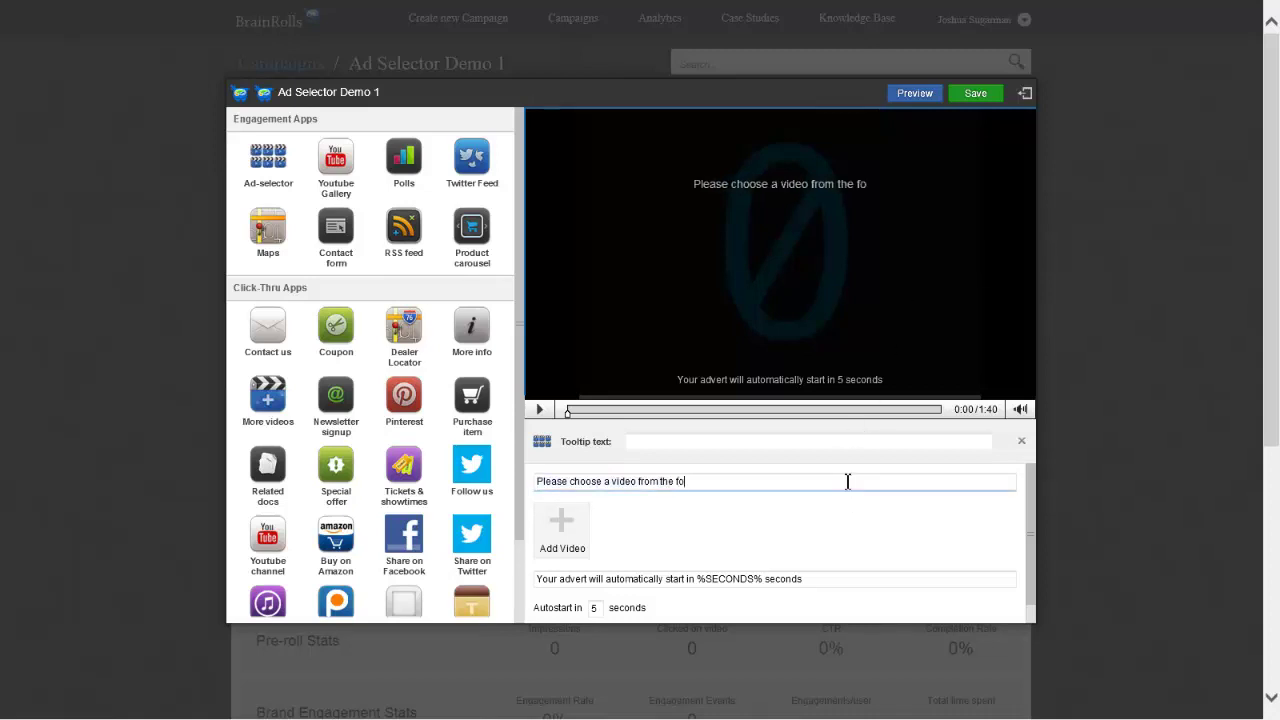
pyautogui.write('llowing:')
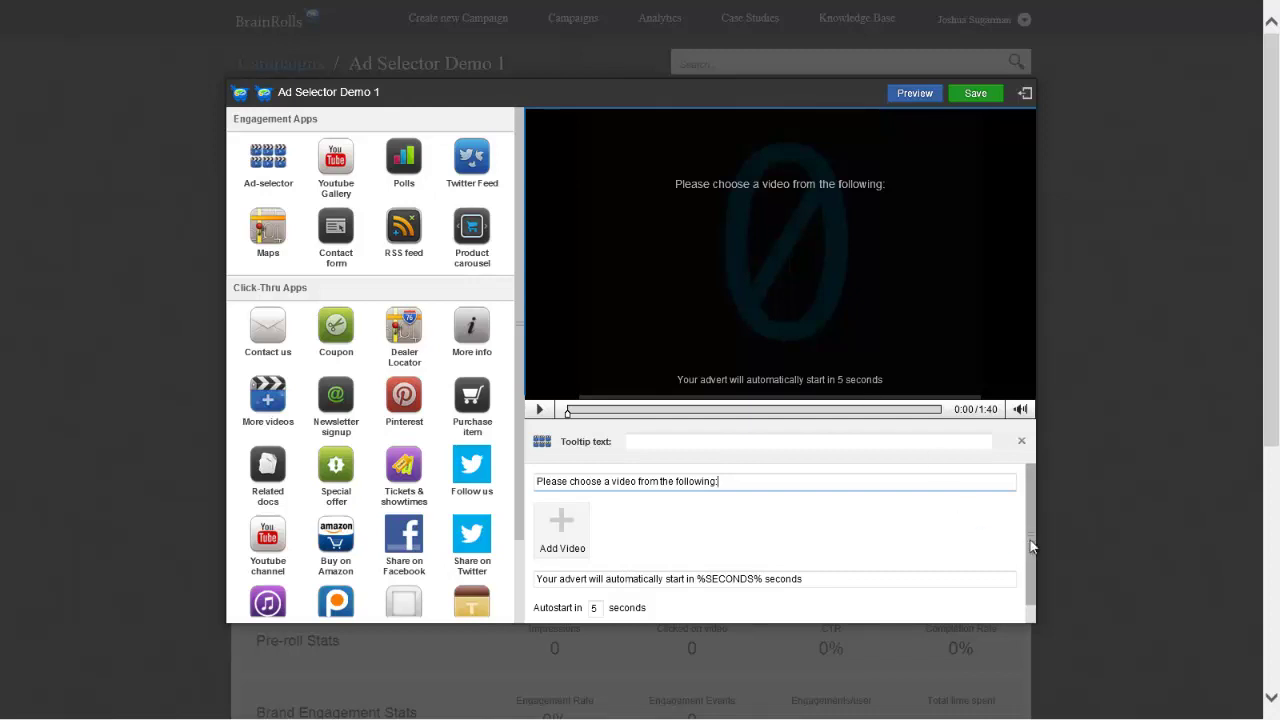
pyautogui.moveTo(1031, 544); pyautogui.dragTo(1032, 562)
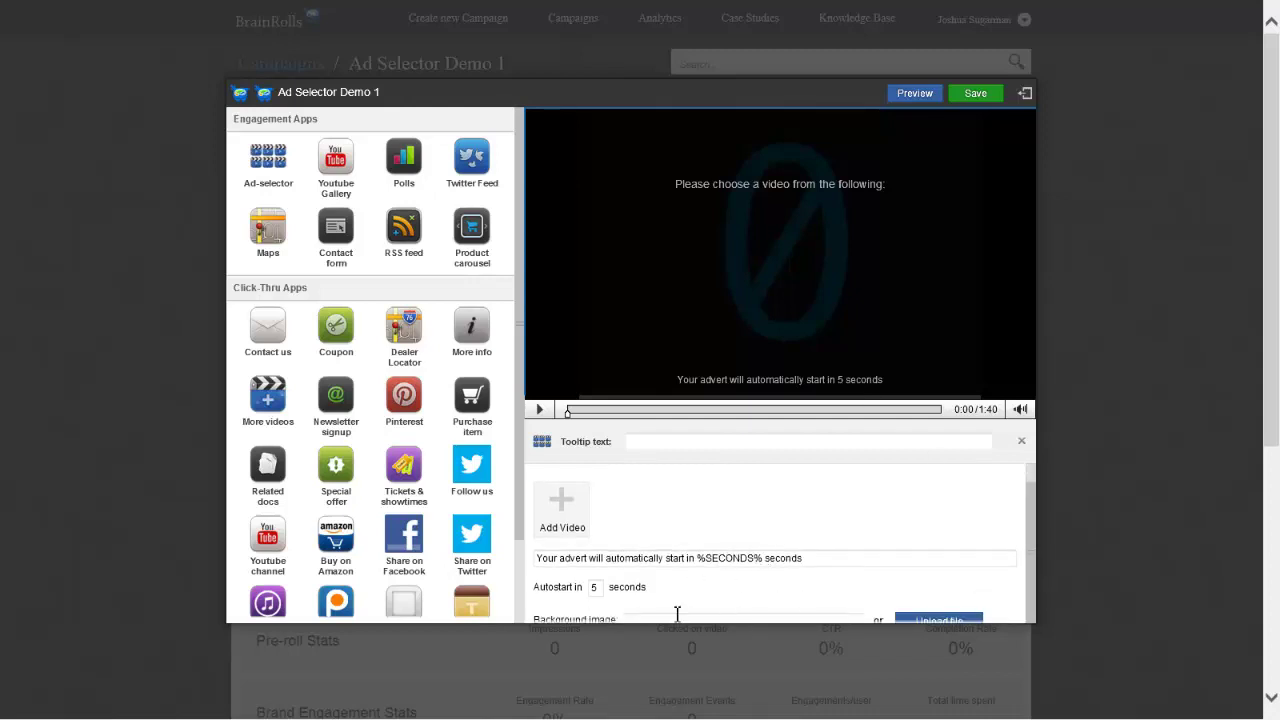
pyautogui.click(640, 619)
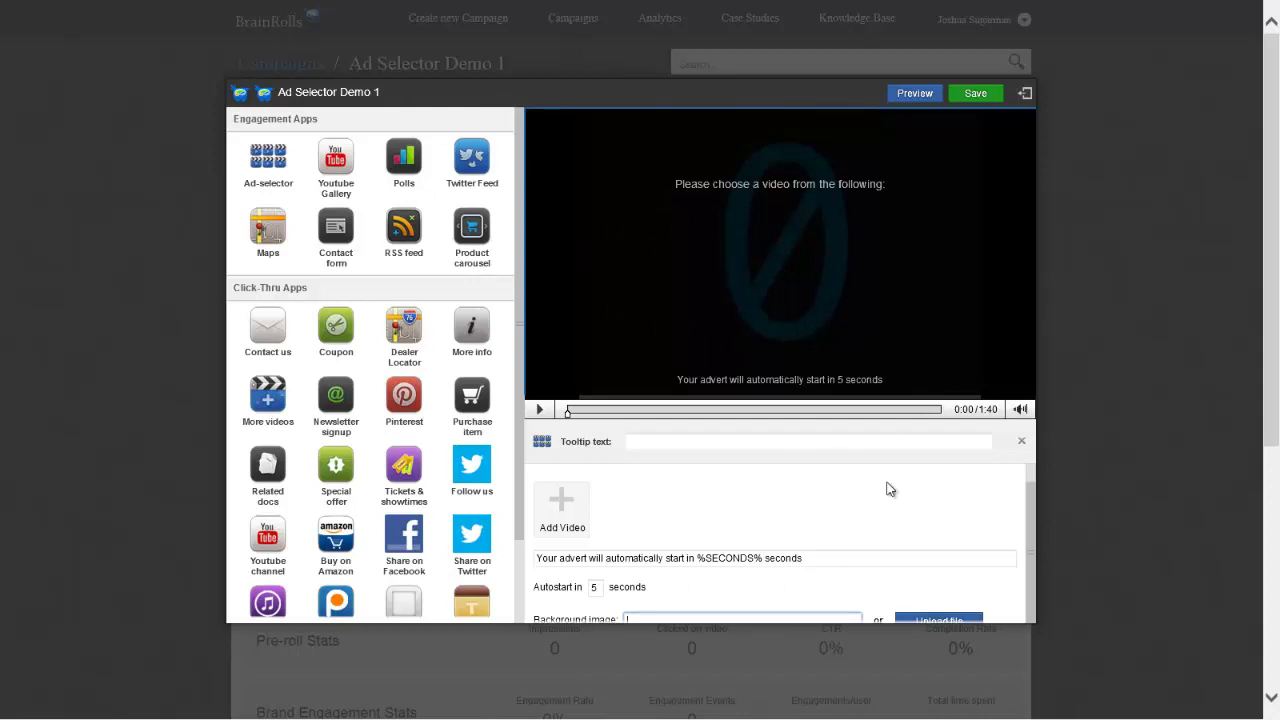
pyautogui.moveTo(1031, 530); pyautogui.dragTo(994, 509)
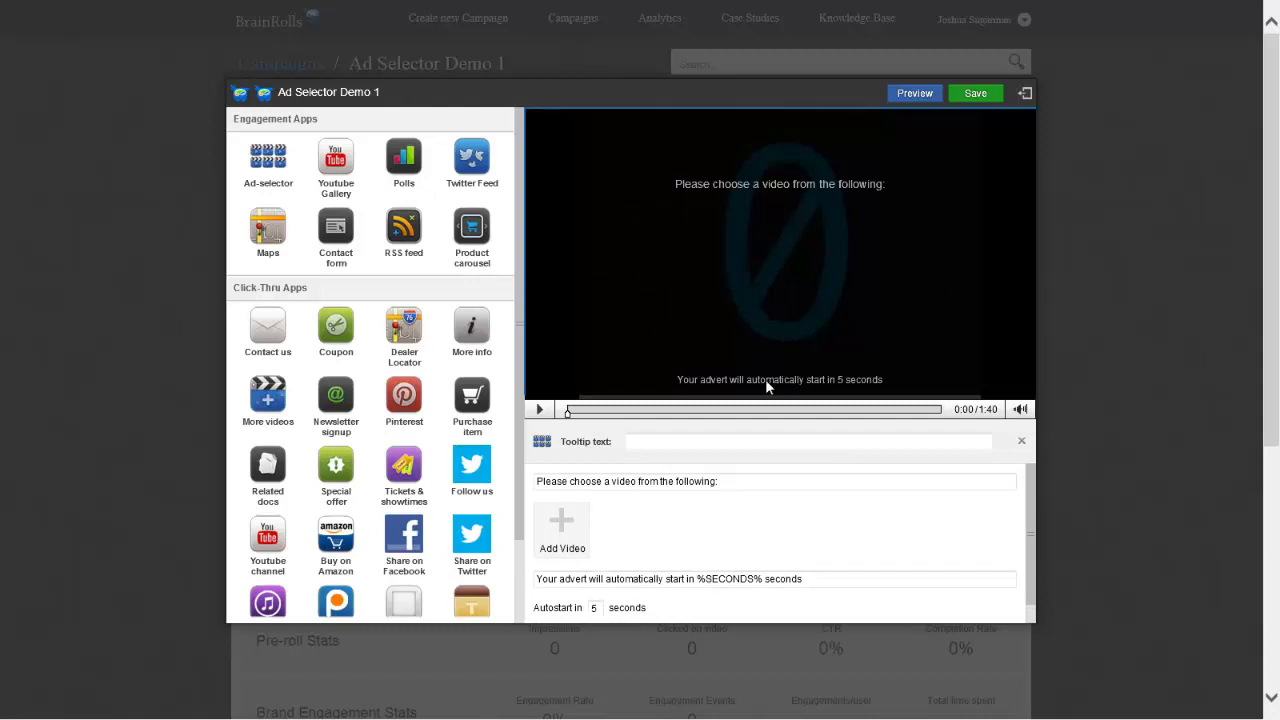
pyautogui.click(557, 548)
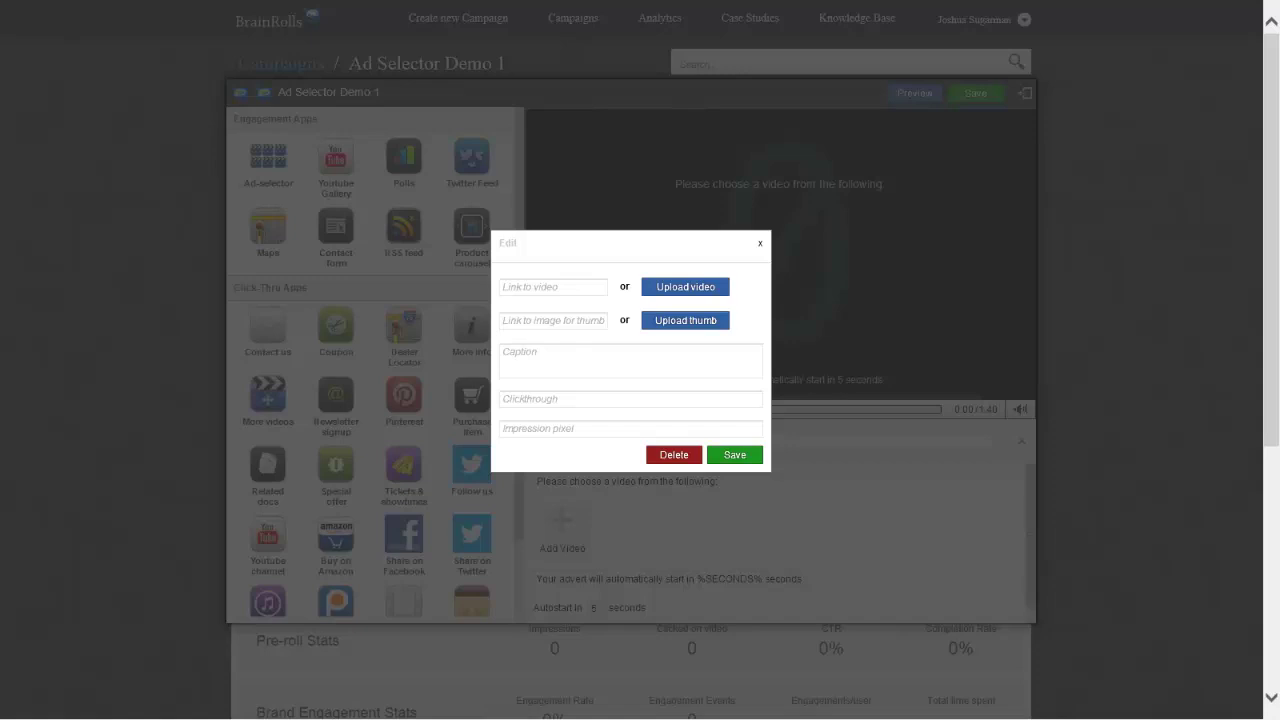
pyautogui.click(562, 285)
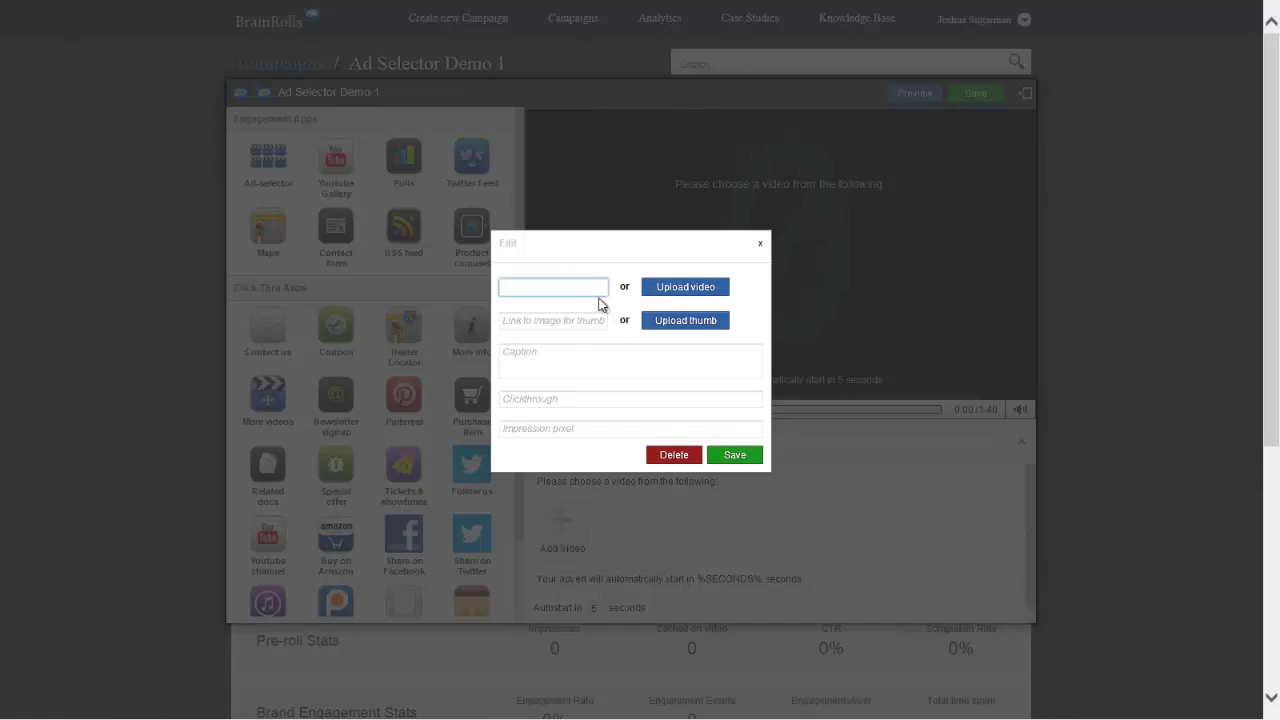
pyautogui.write('https://www.youtube.com/watch?v=o5uMU-qhmGU')
pyautogui.moveTo(590, 287); pyautogui.dragTo(502, 286)
pyautogui.click(520, 286)
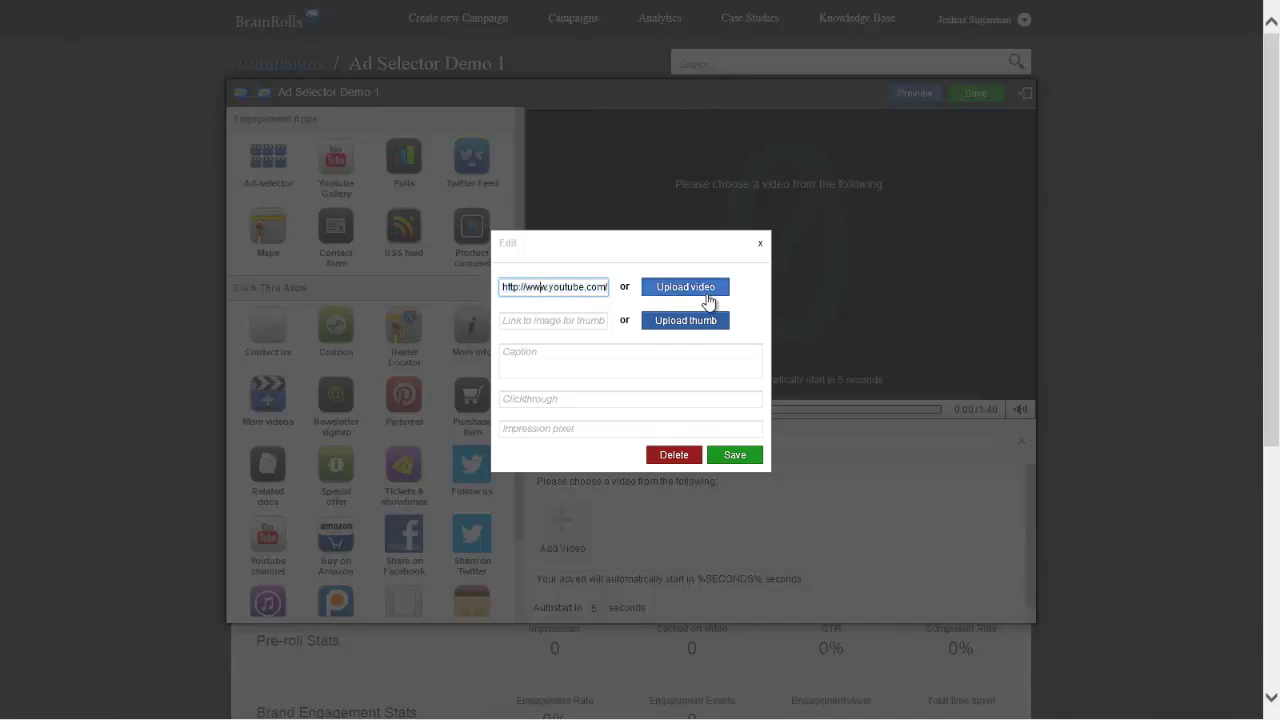
# - Upload kinect1 as the first video's thumbnail, caption it "Kinect Demo", and save the video entry
pyautogui.click(580, 321)
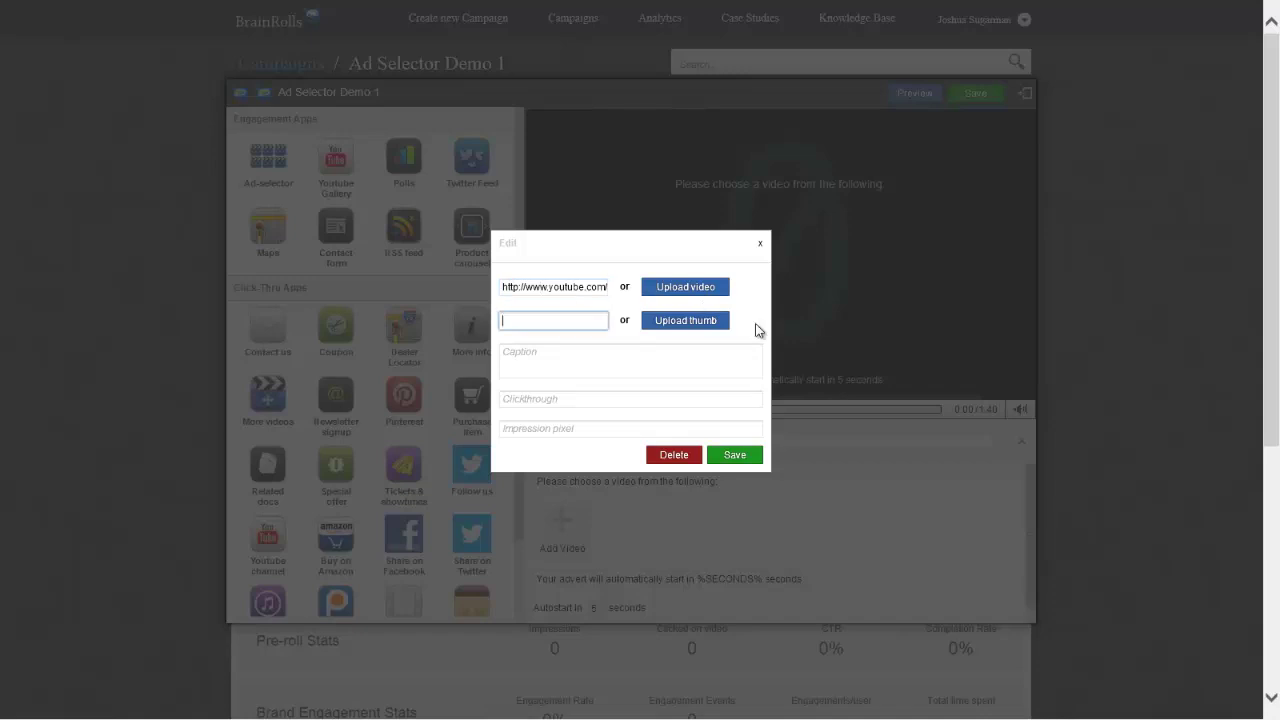
pyautogui.click(717, 329)
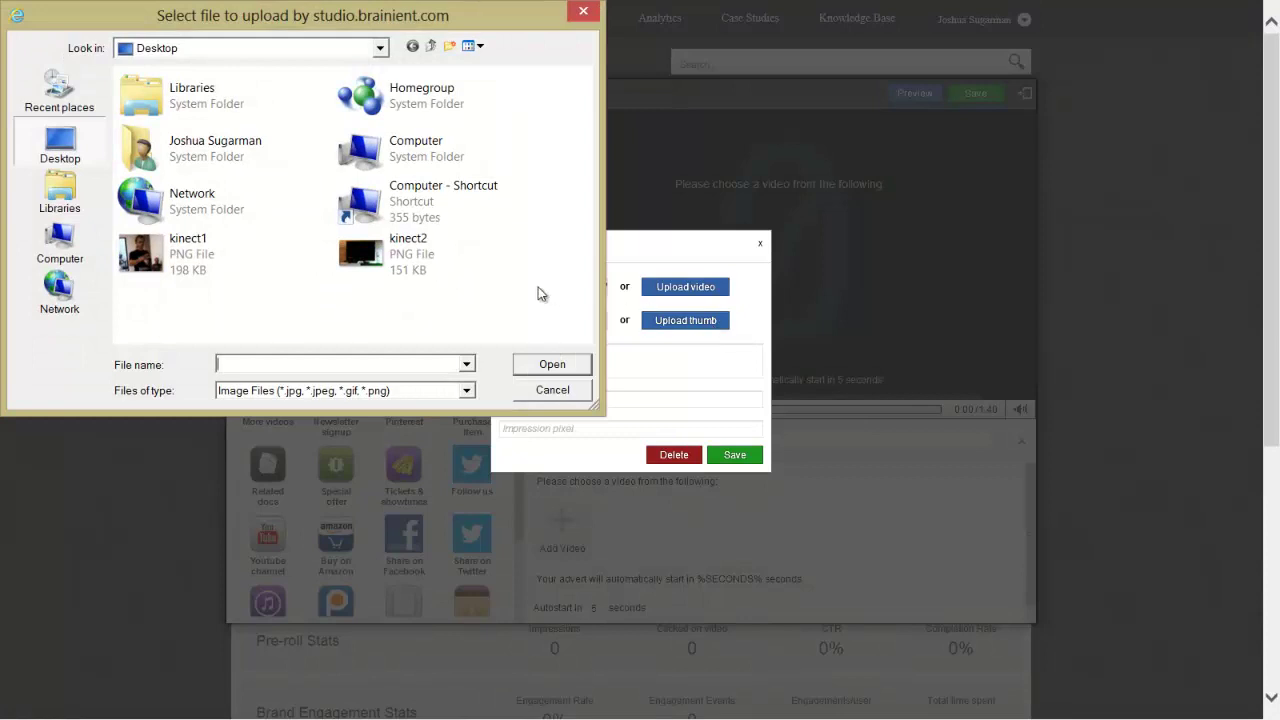
pyautogui.doubleClick(197, 277)
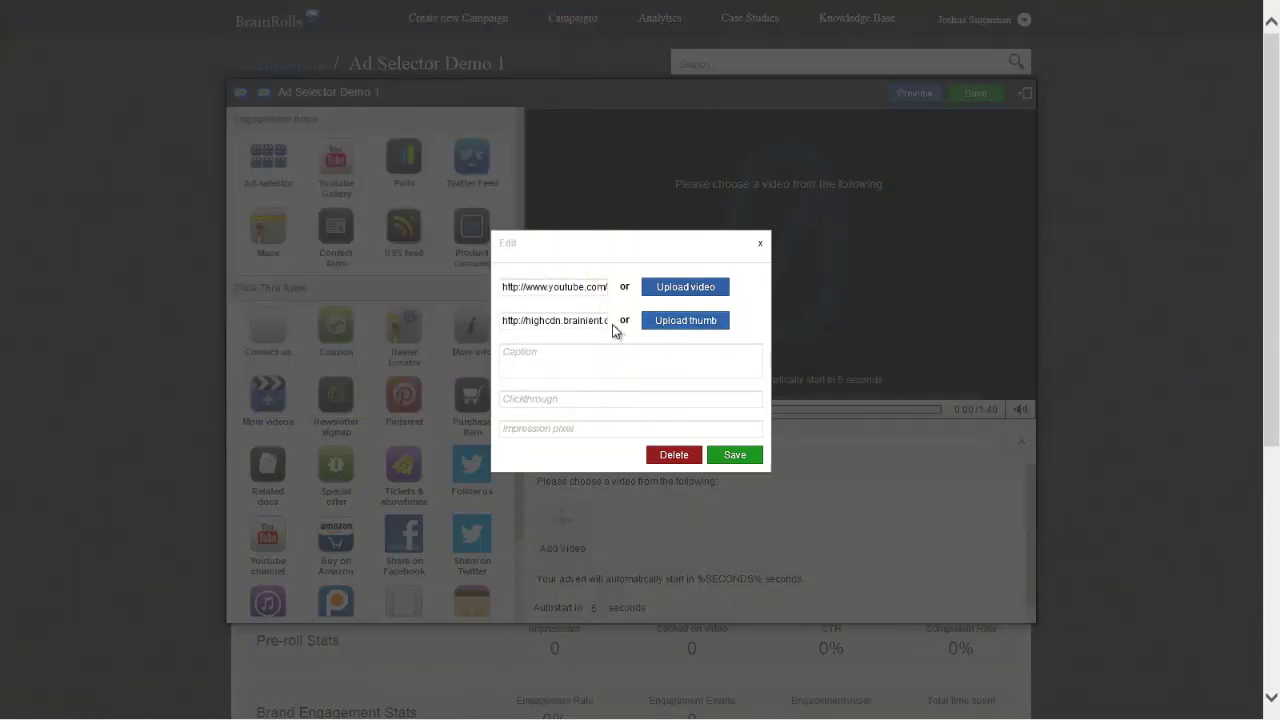
pyautogui.click(611, 353)
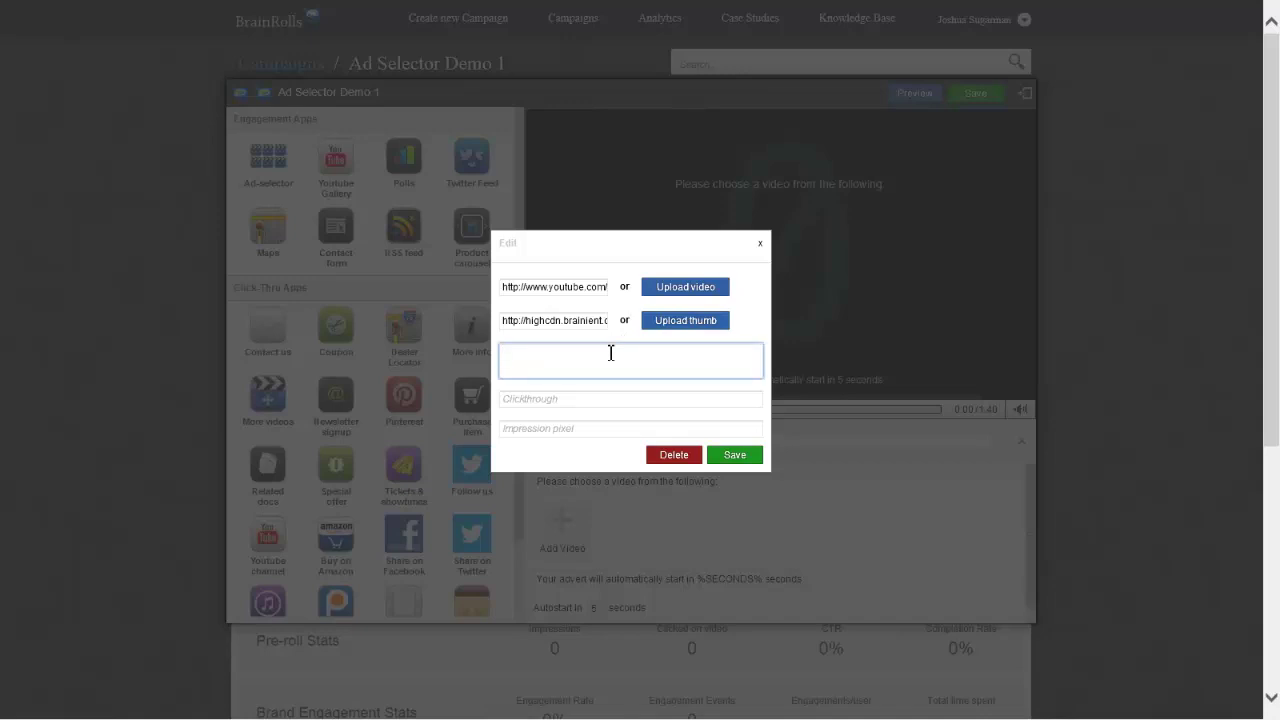
pyautogui.write('Kinect Demo')
pyautogui.click(735, 455)
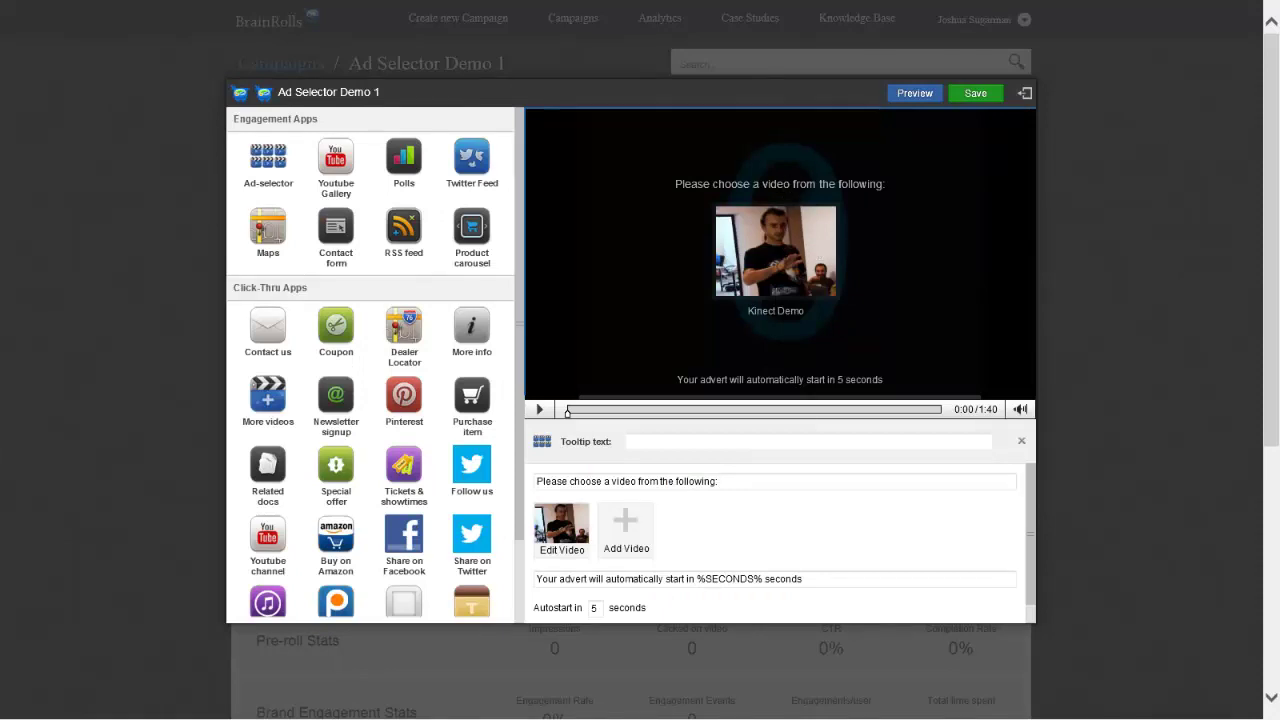
pyautogui.click(627, 528)
pyautogui.click(590, 287)
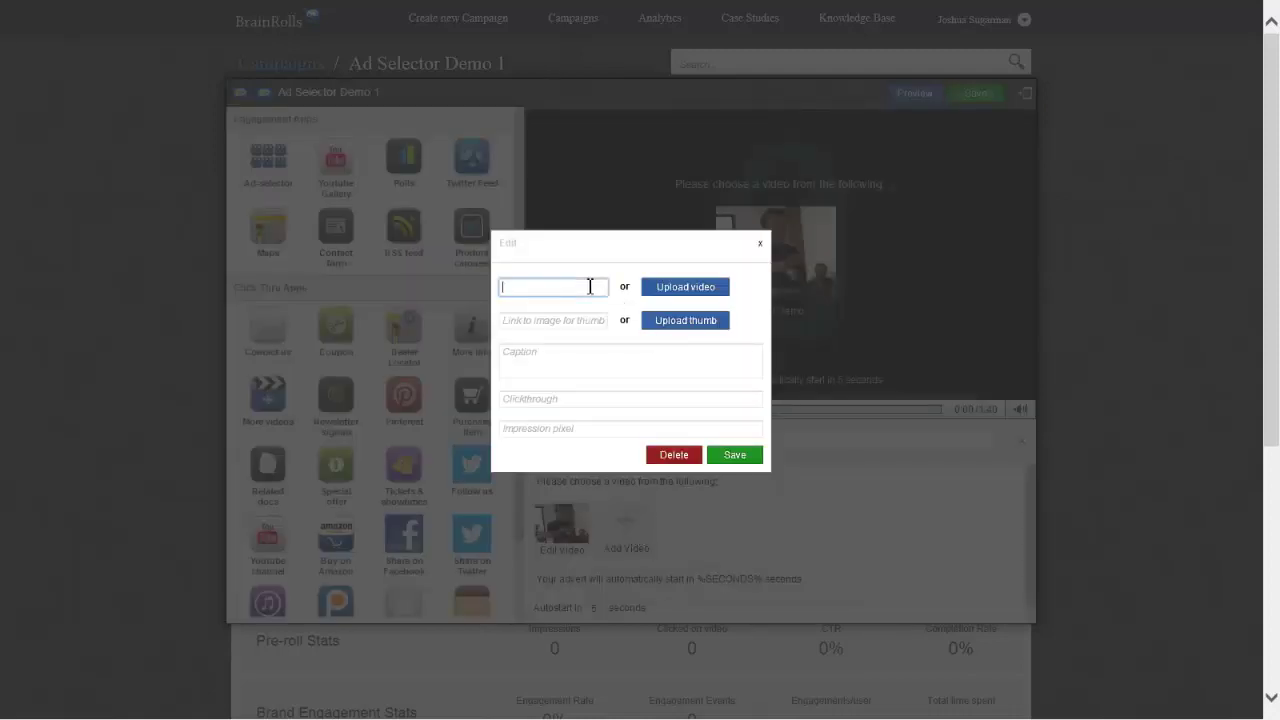
pyautogui.write('https://www.youtube.com/watch?v=E2osM3rj4rA')
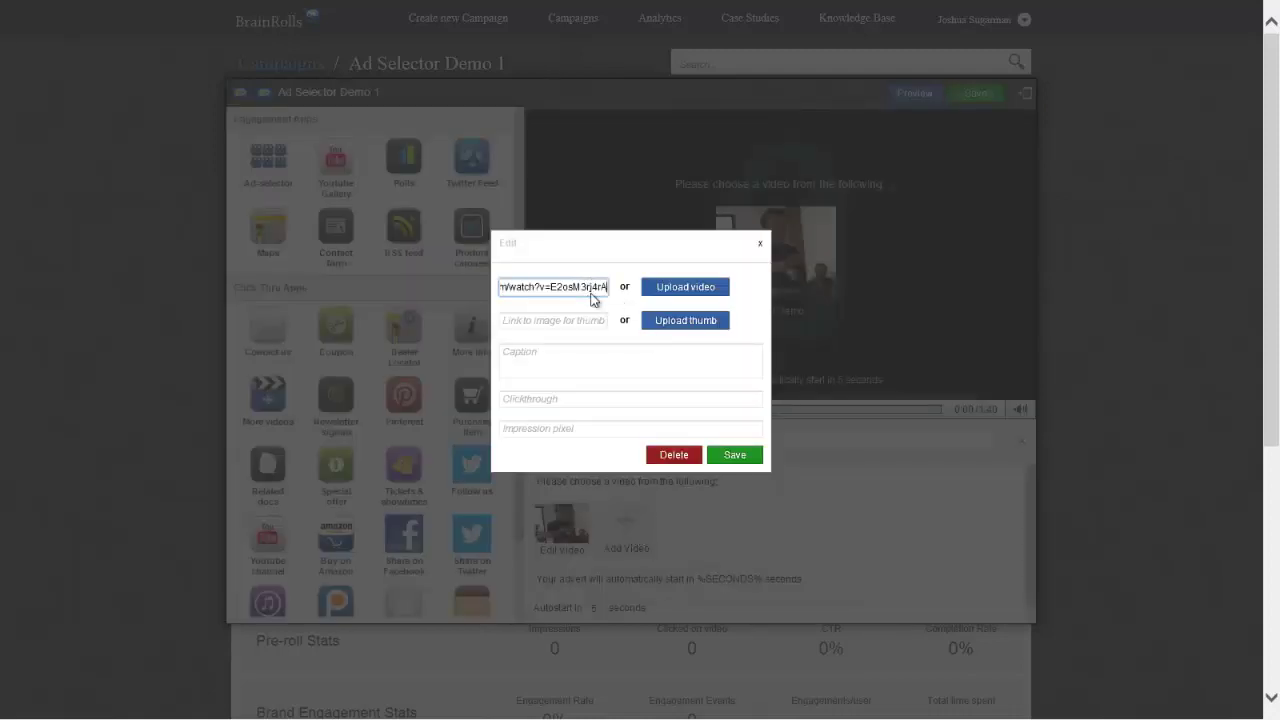
# - Upload kinect2 as the second video's thumbnail, caption it "Brainient CEO Shows Kinect Demo", and save the video entry
pyautogui.click(686, 332)
pyautogui.doubleClick(420, 263)
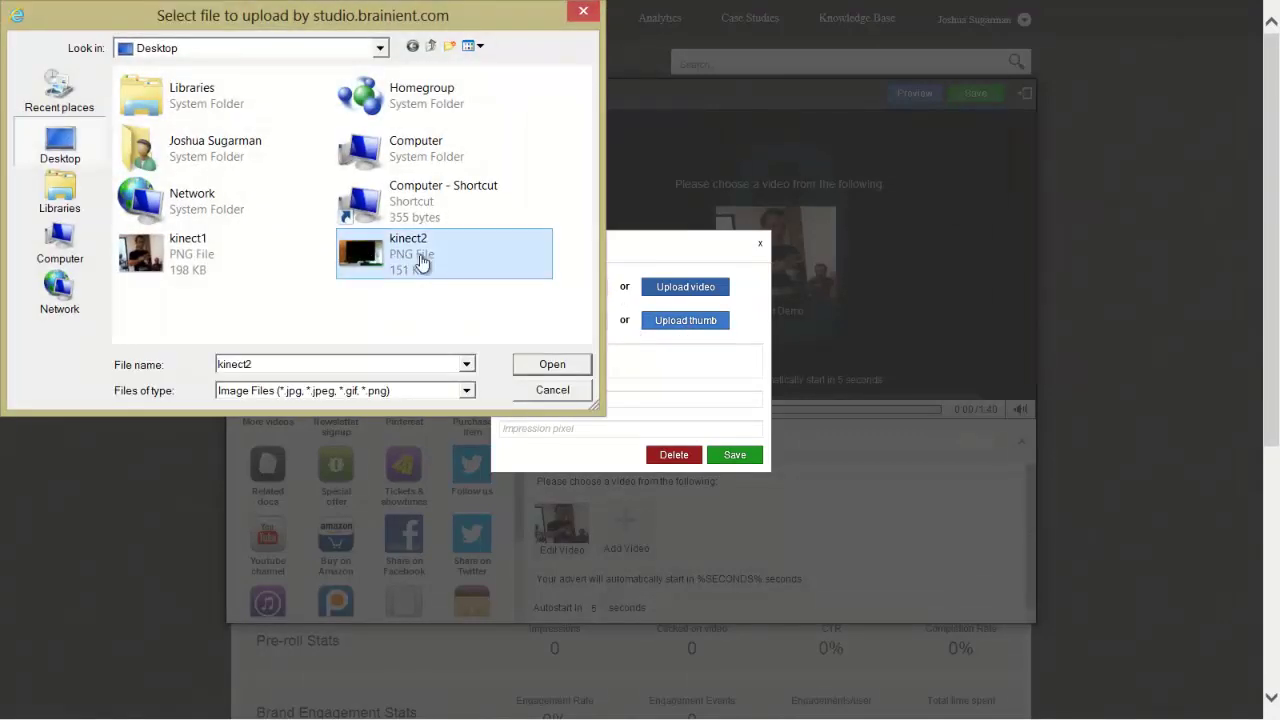
pyautogui.click(634, 366)
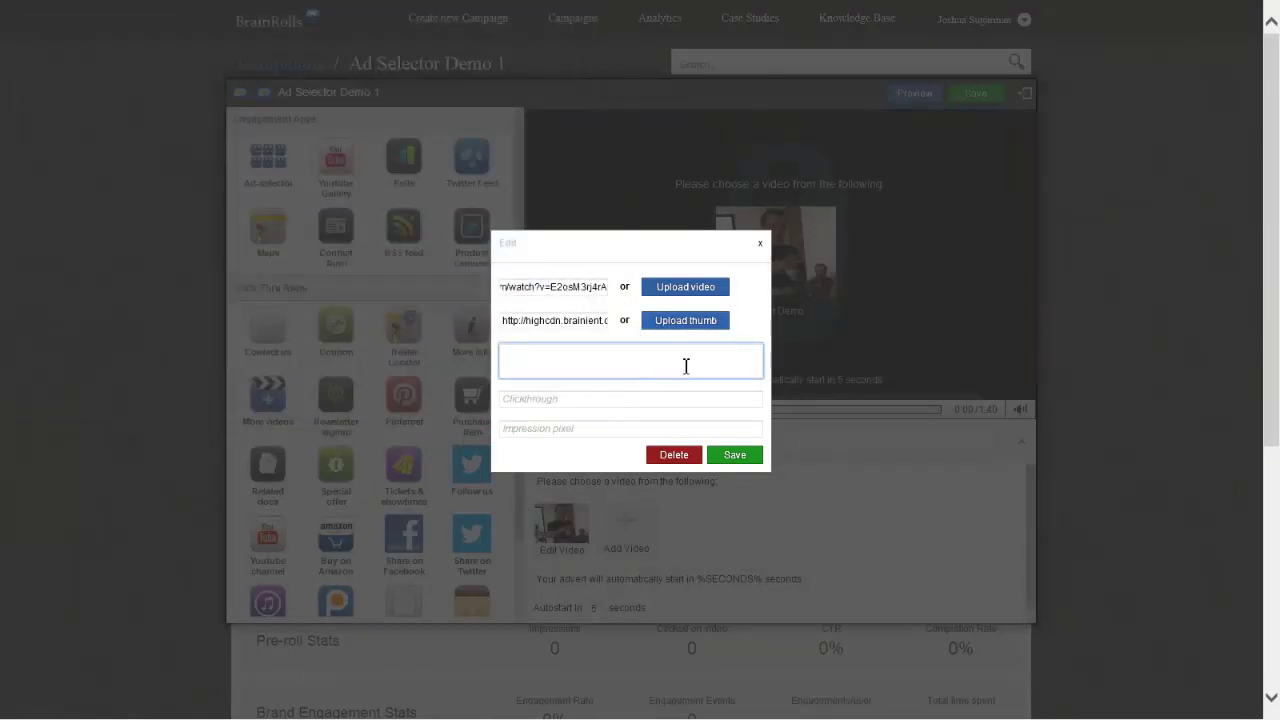
pyautogui.write('Brainient CEO Shows Kinect Demo')
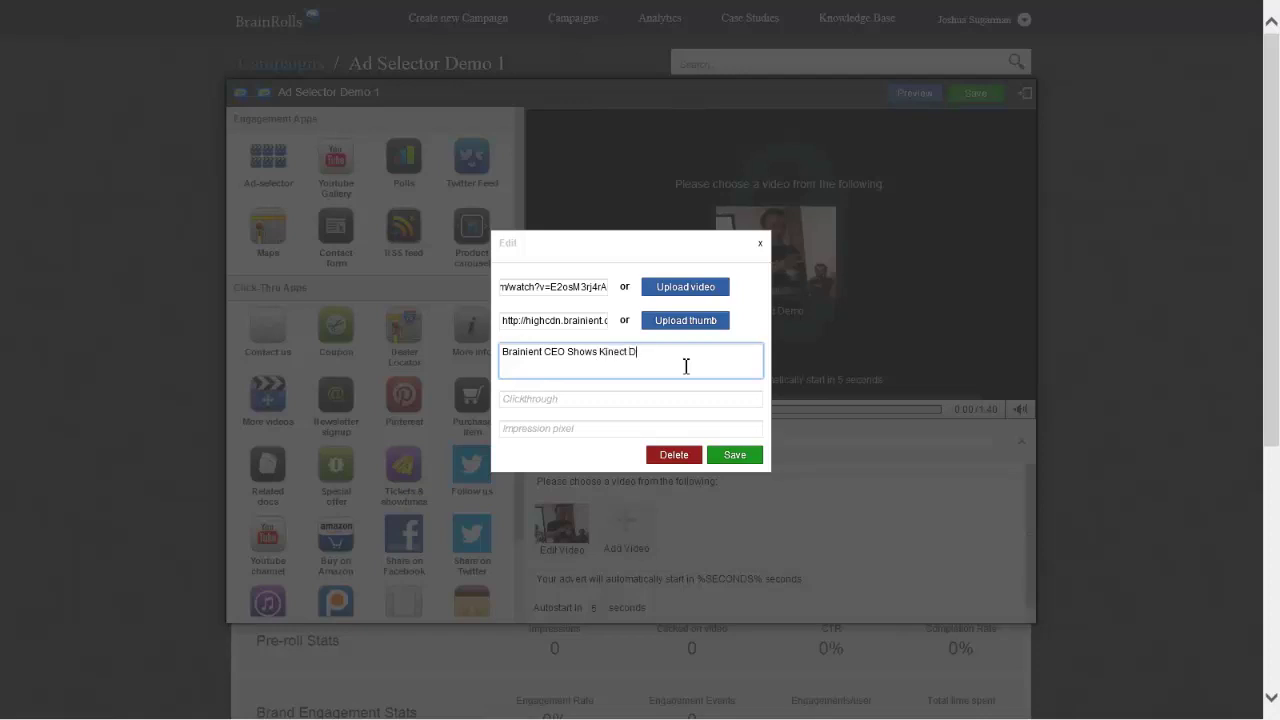
pyautogui.click(734, 456)
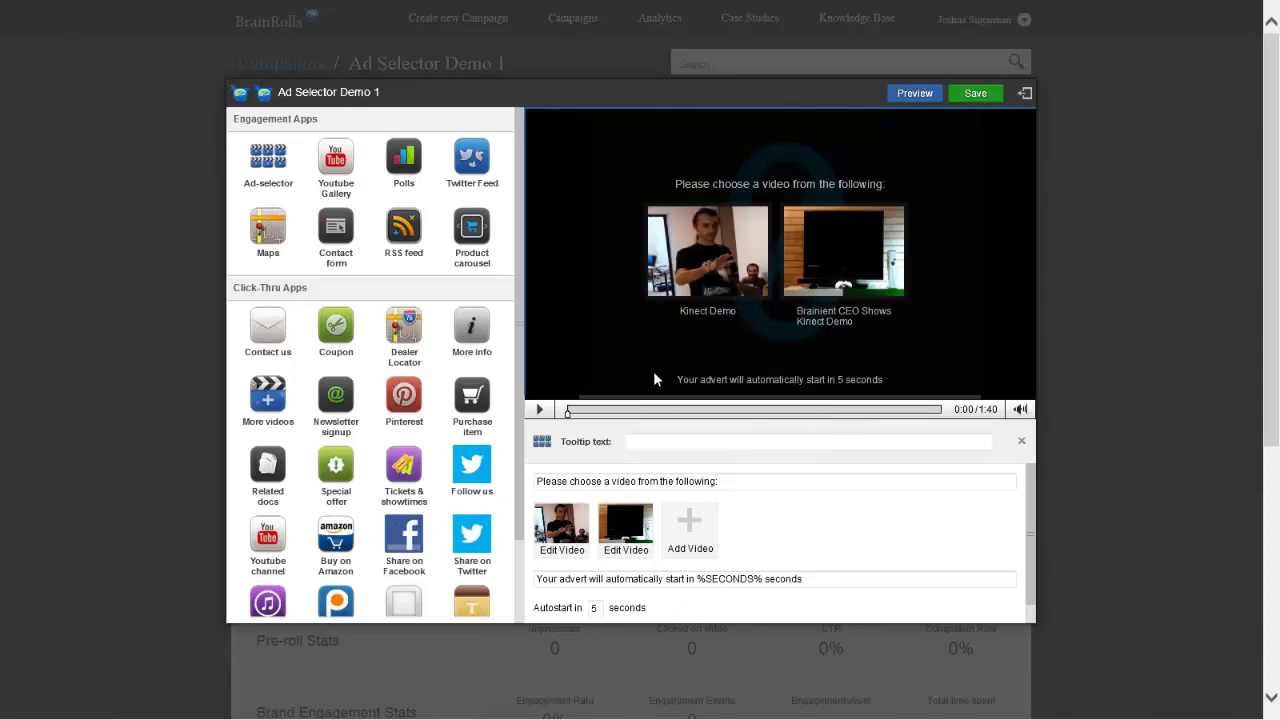
# - Save the ad selector campaign, preview it with the player volume turned down to silent, and return to the editor
pyautogui.click(978, 96)
pyautogui.click(914, 94)
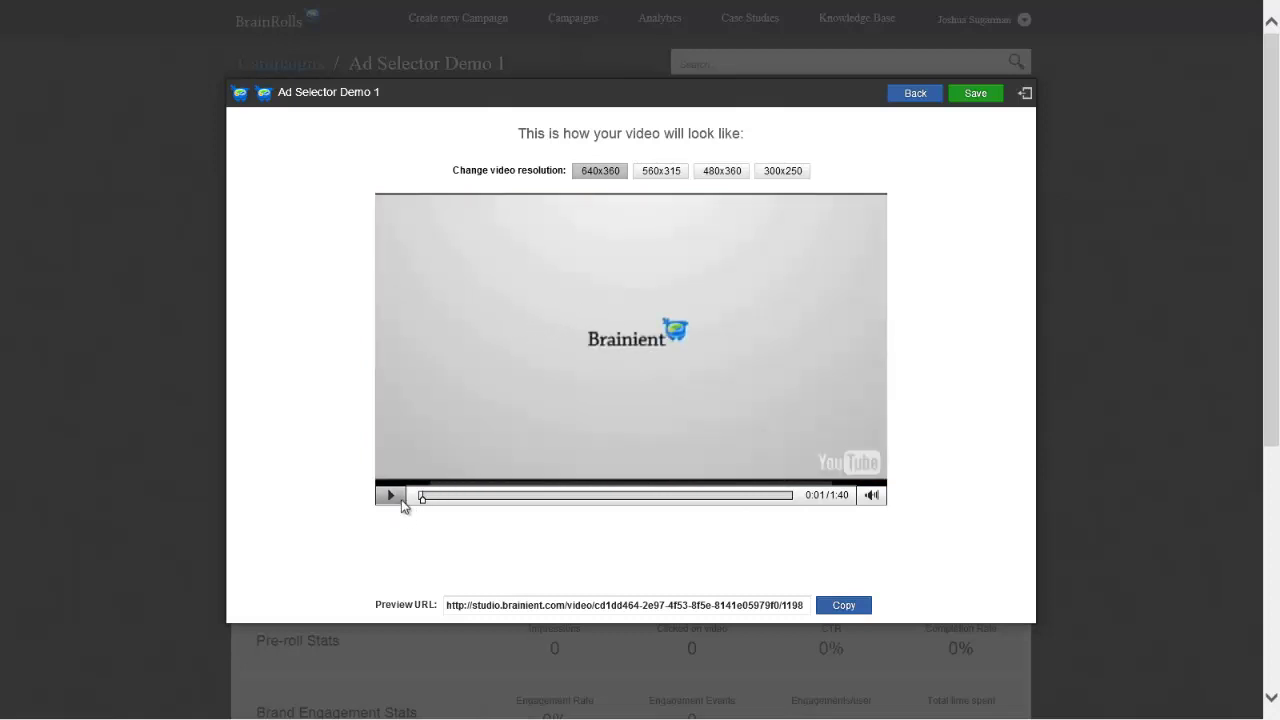
pyautogui.moveTo(878, 498)
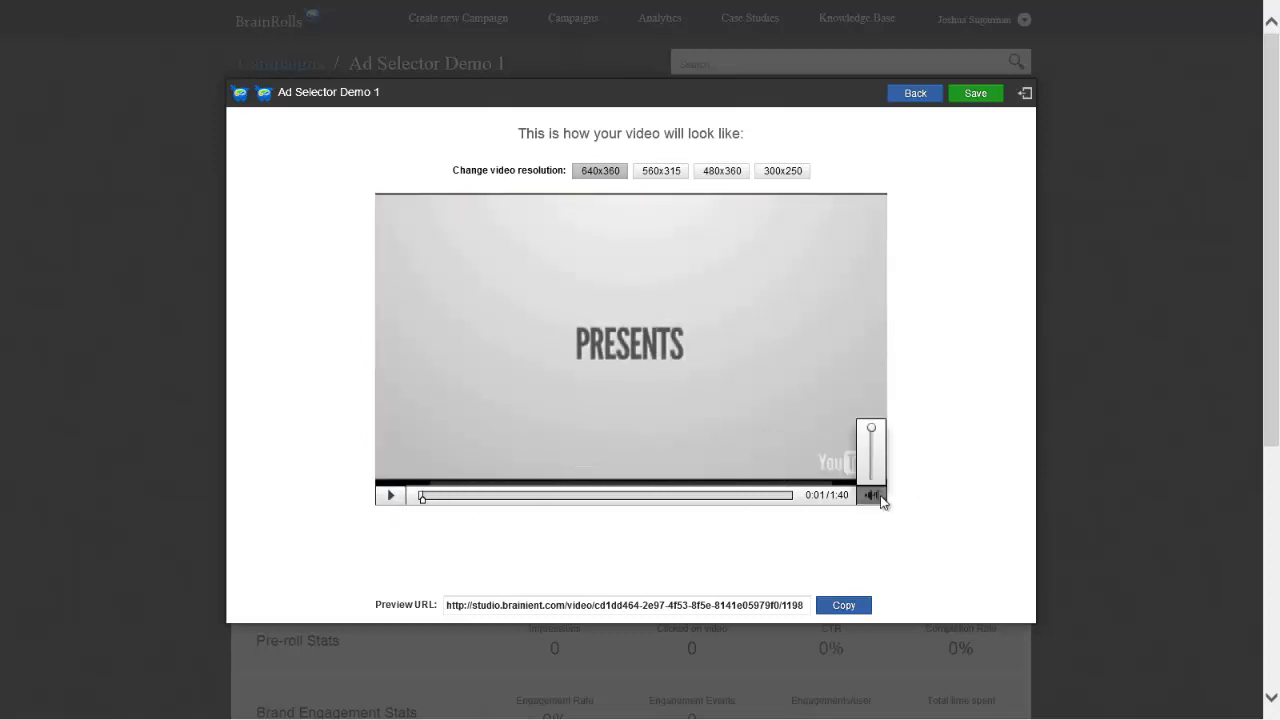
pyautogui.click(871, 477)
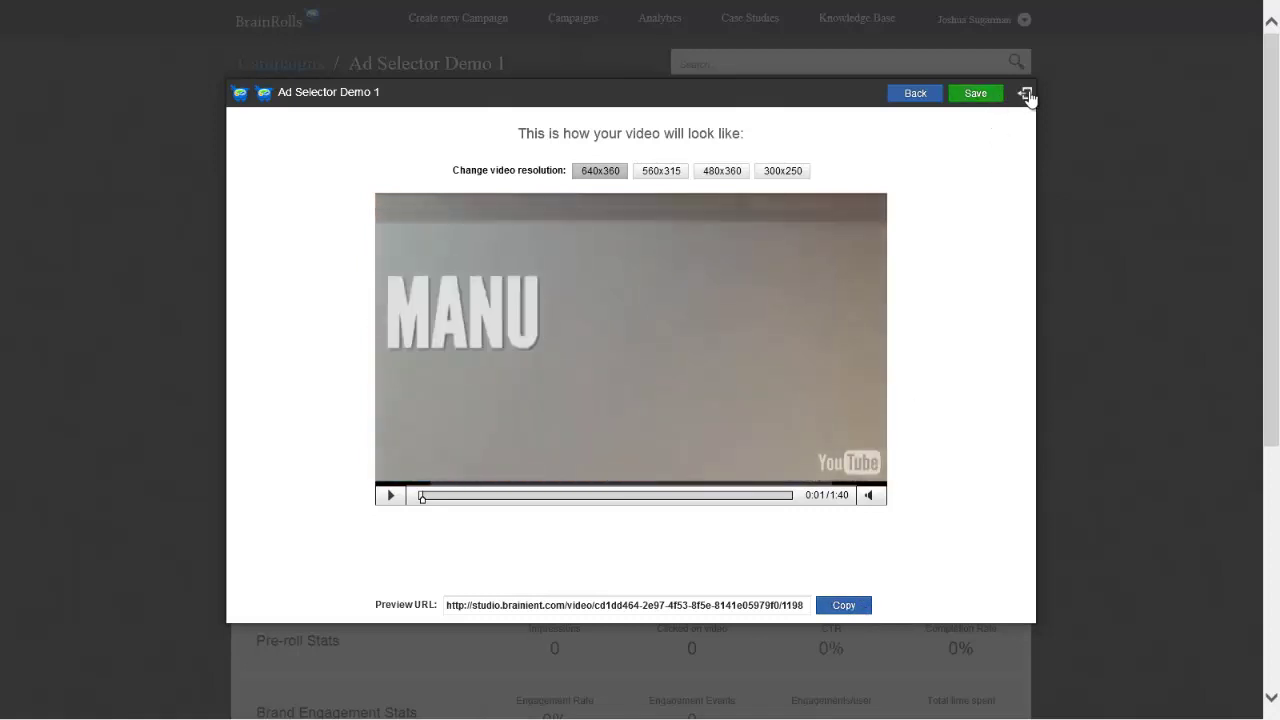
pyautogui.click(915, 93)
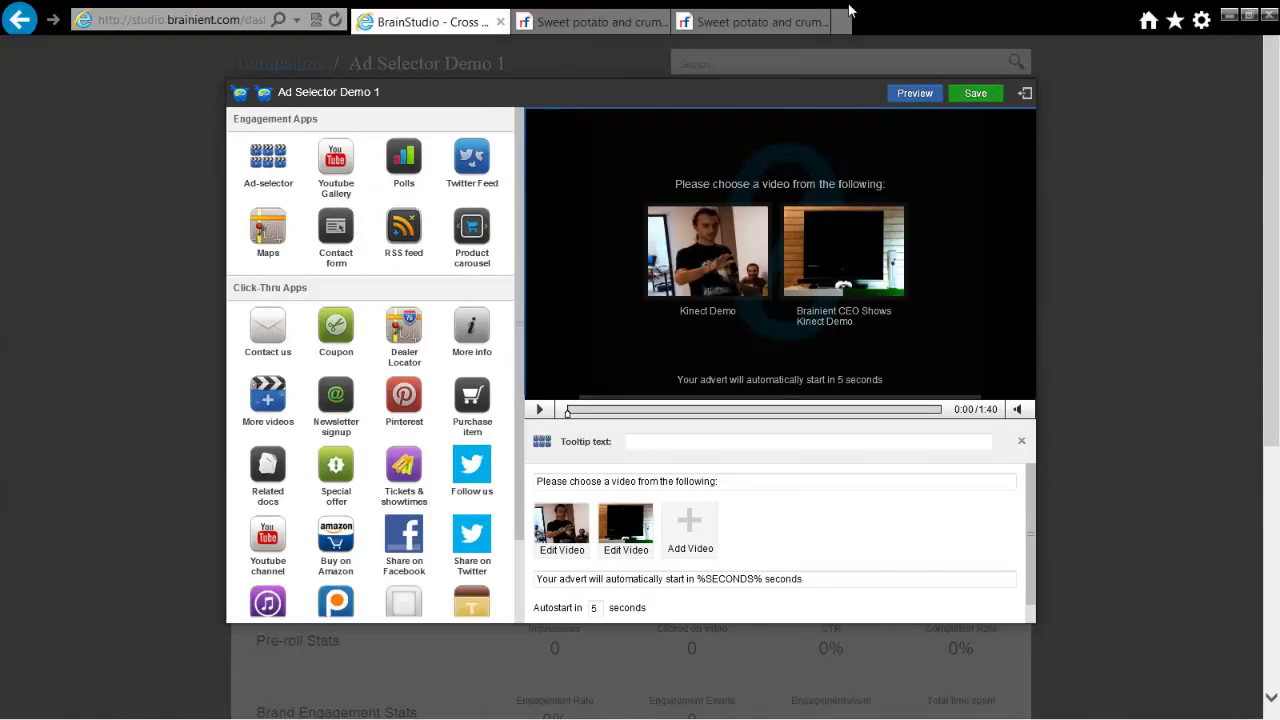
pyautogui.click(846, 21)
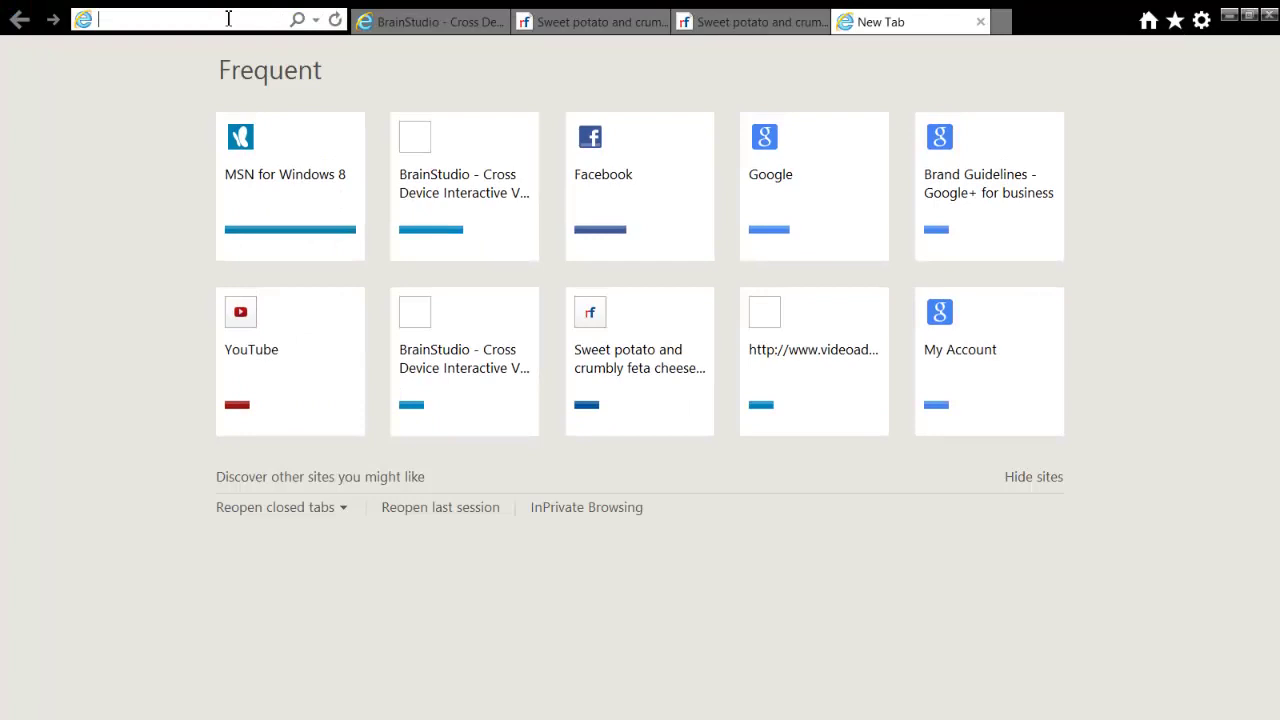
pyautogui.write('http://studio.brainient.com/video/cd1dd464-2e97-4f53-8f5e-8141e05979f0/1198')
pyautogui.press('Return')
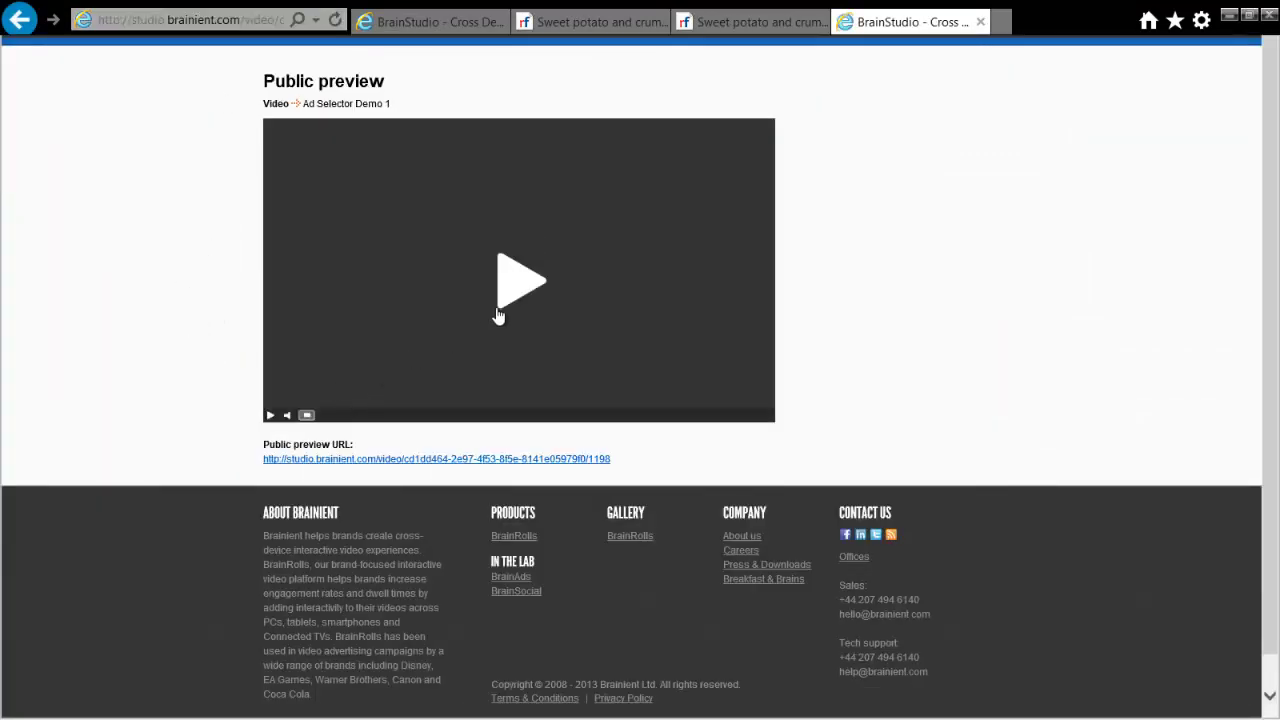
pyautogui.click(499, 316)
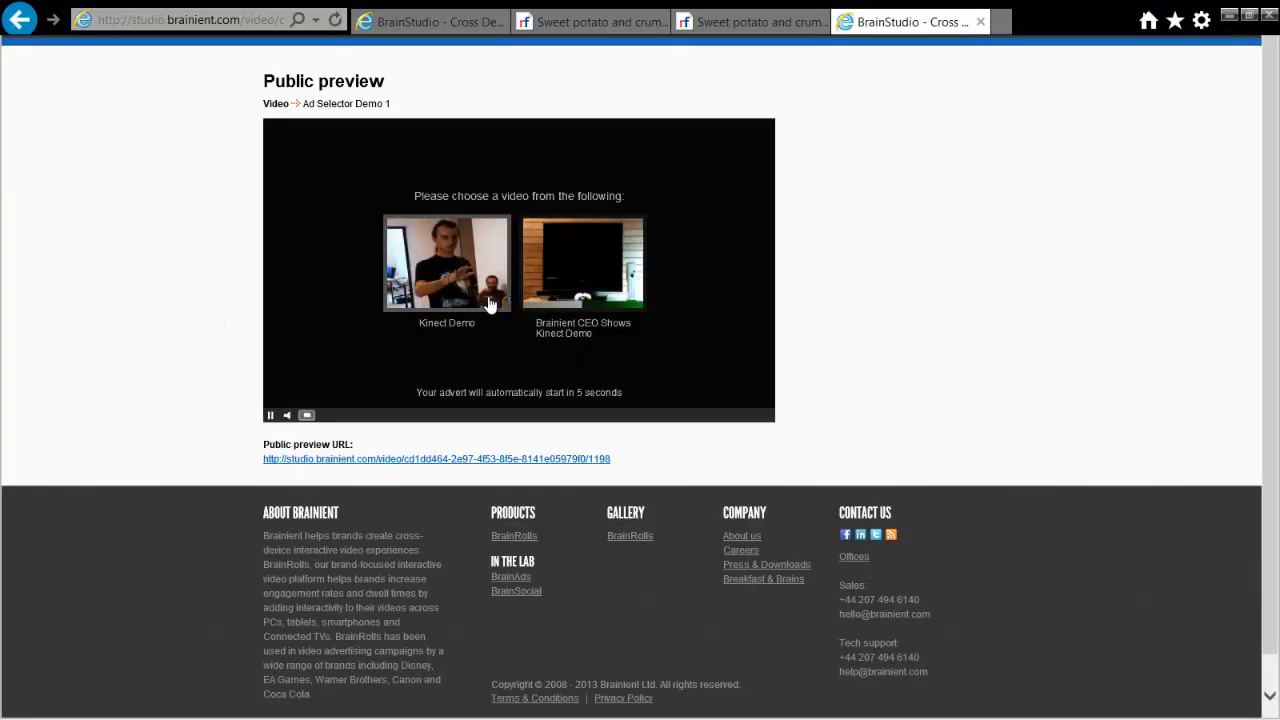
pyautogui.click(602, 289)
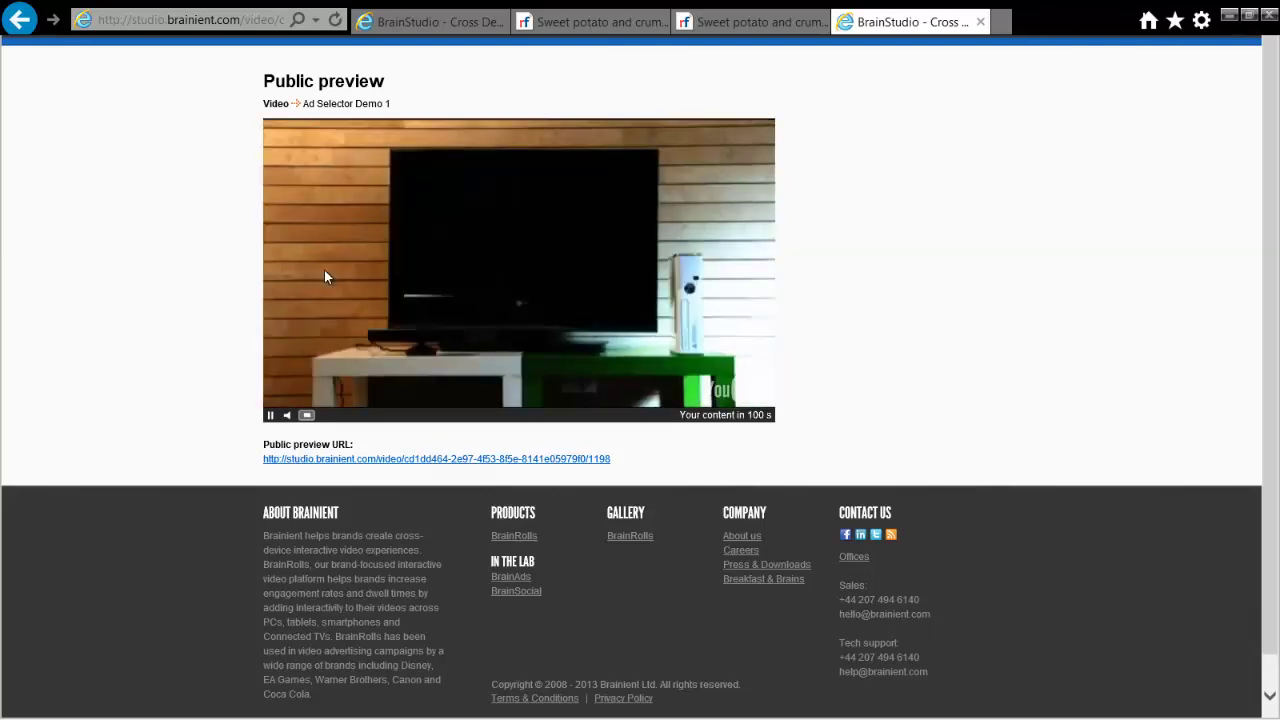
# - Mute and pause the chosen video, close the public preview, and return to the Ad Selector Demo 1 studio page
pyautogui.click(287, 415)
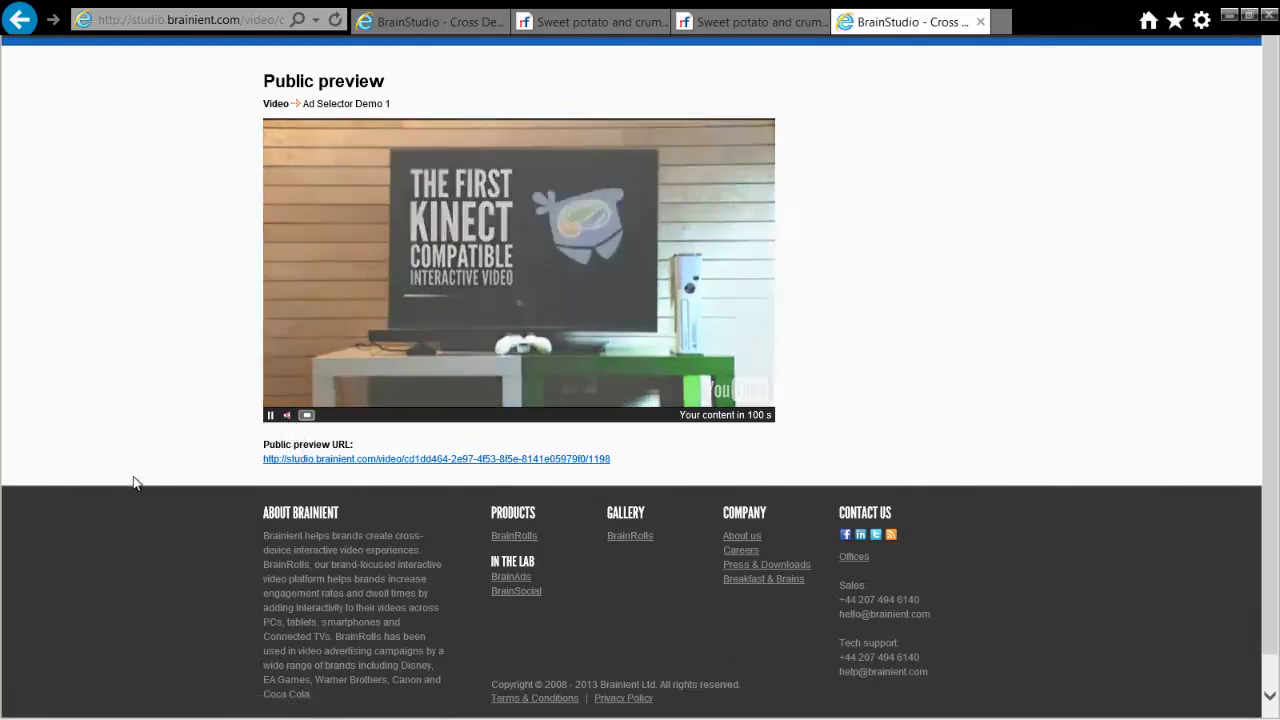
pyautogui.click(270, 415)
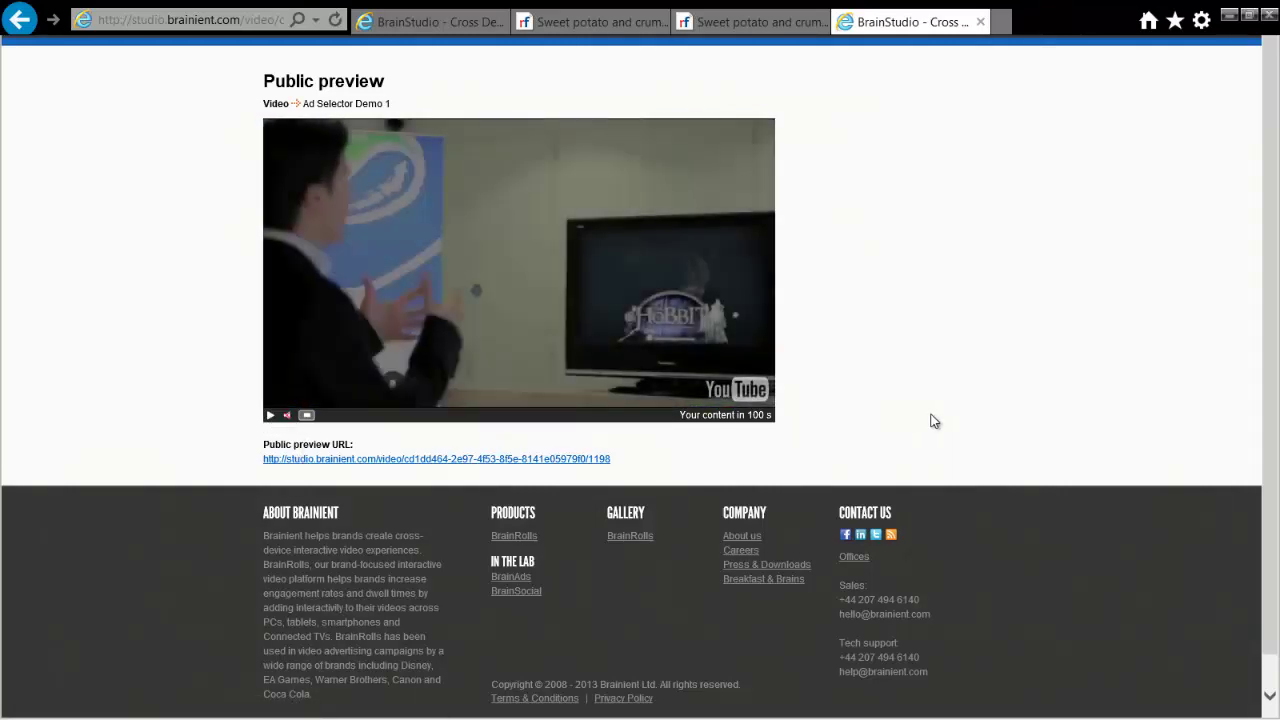
pyautogui.click(980, 21)
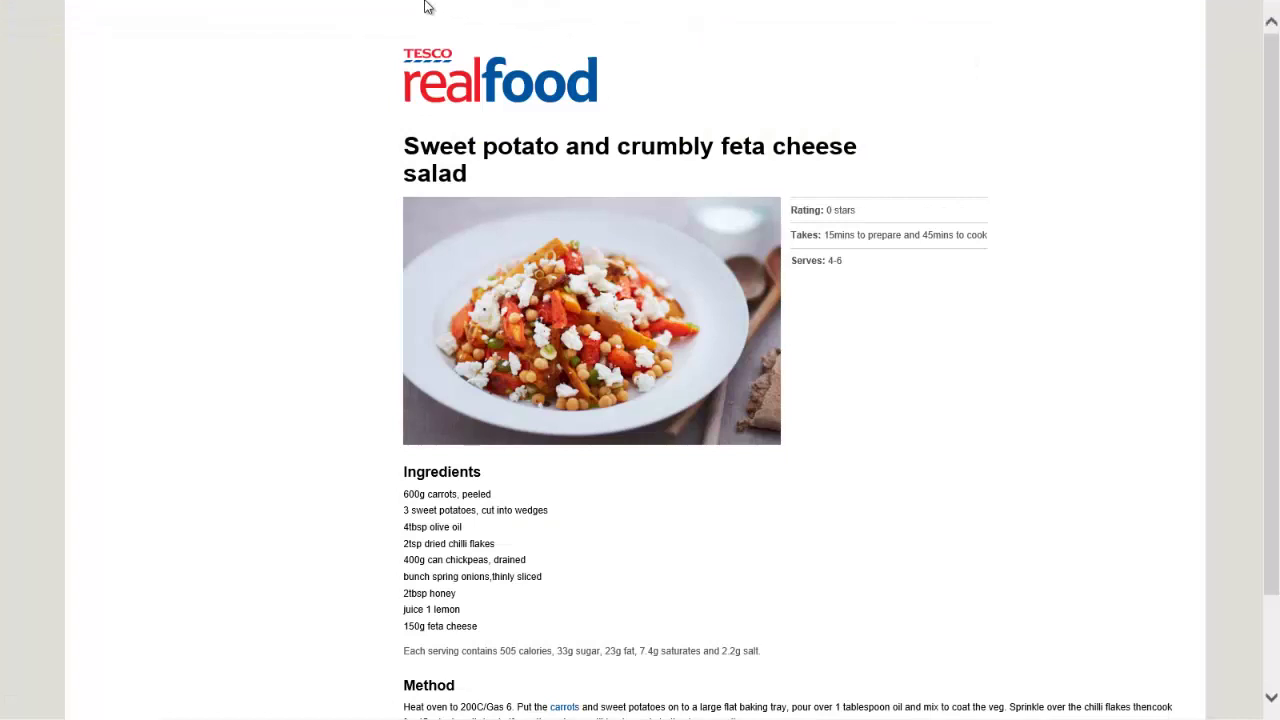
pyautogui.click(448, 20)
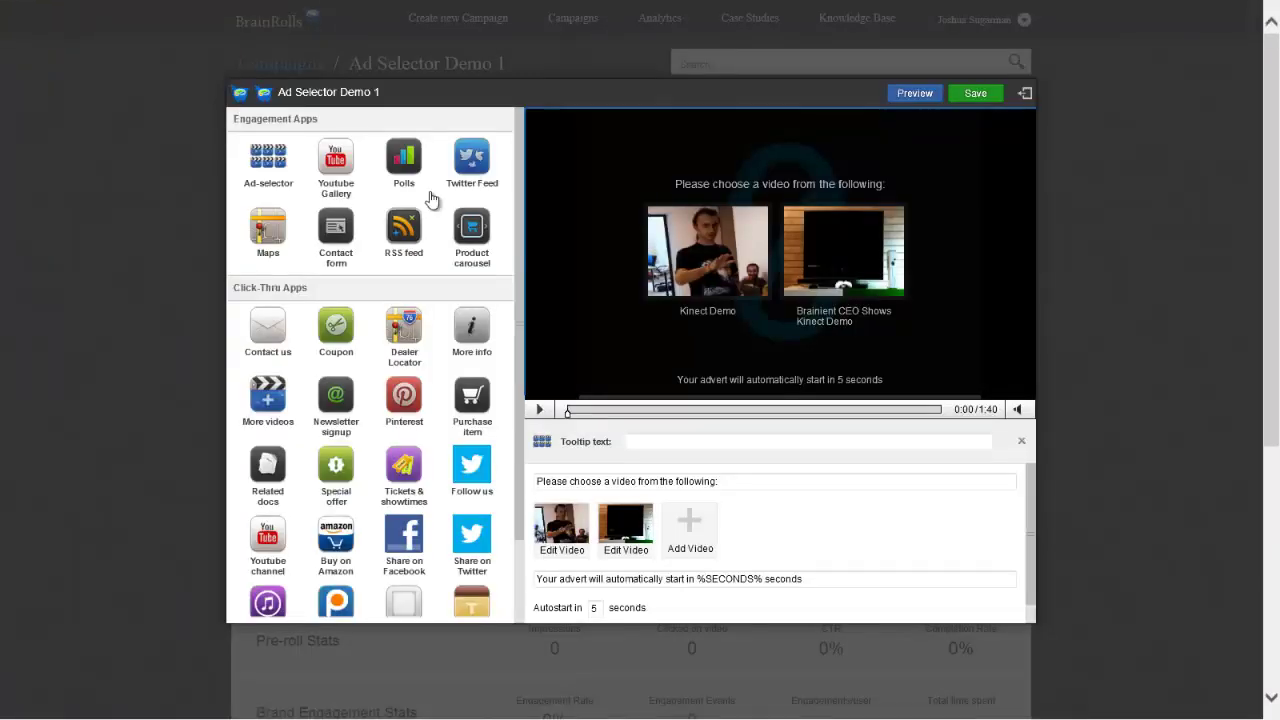